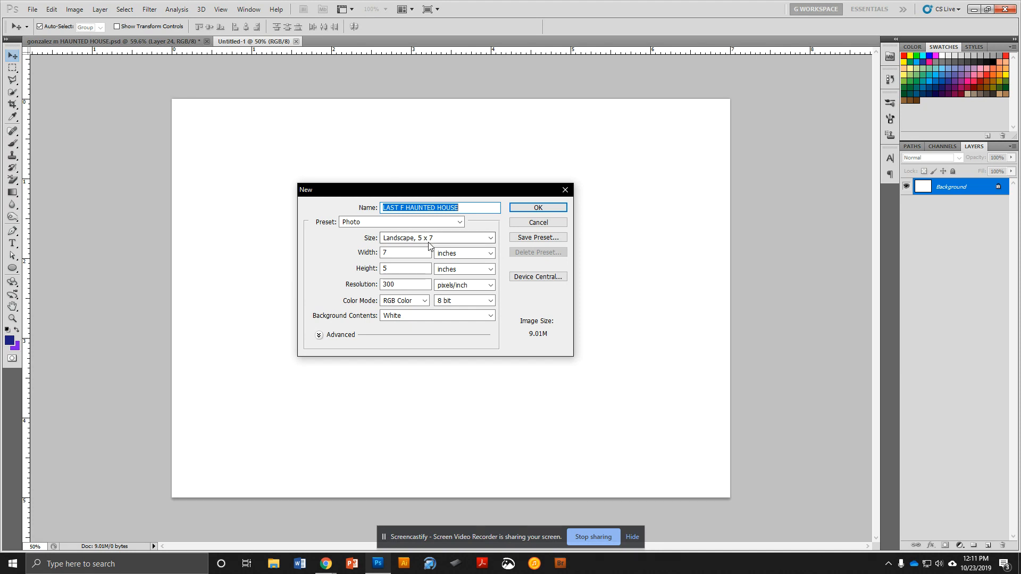
{"action": "left_click", "coordinate": [460, 221]}
{"action": "left_click", "coordinate": [447, 275]}
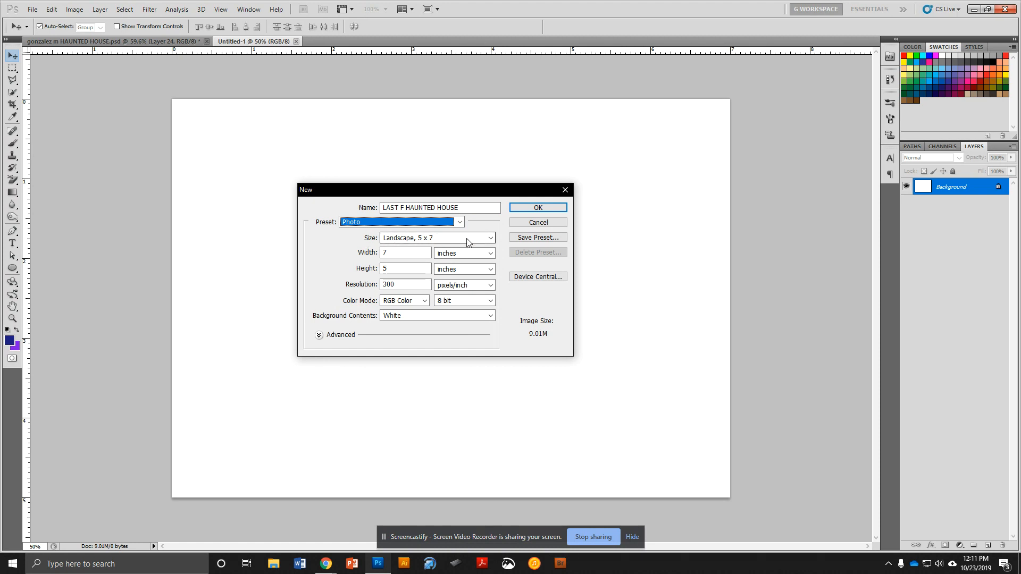
{"action": "left_click", "coordinate": [490, 239]}
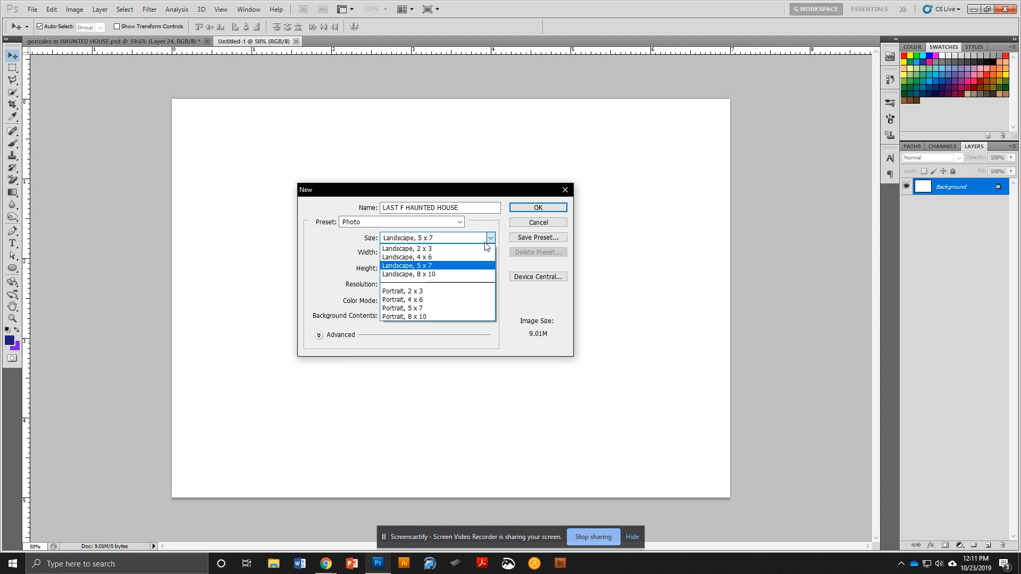
{"action": "left_click", "coordinate": [464, 265]}
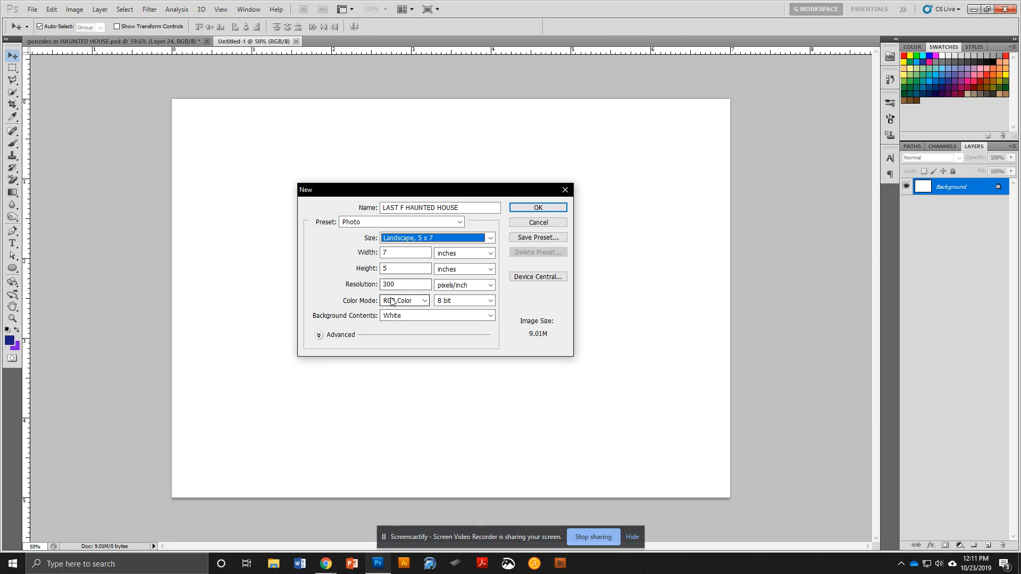
{"action": "left_click", "coordinate": [540, 223]}
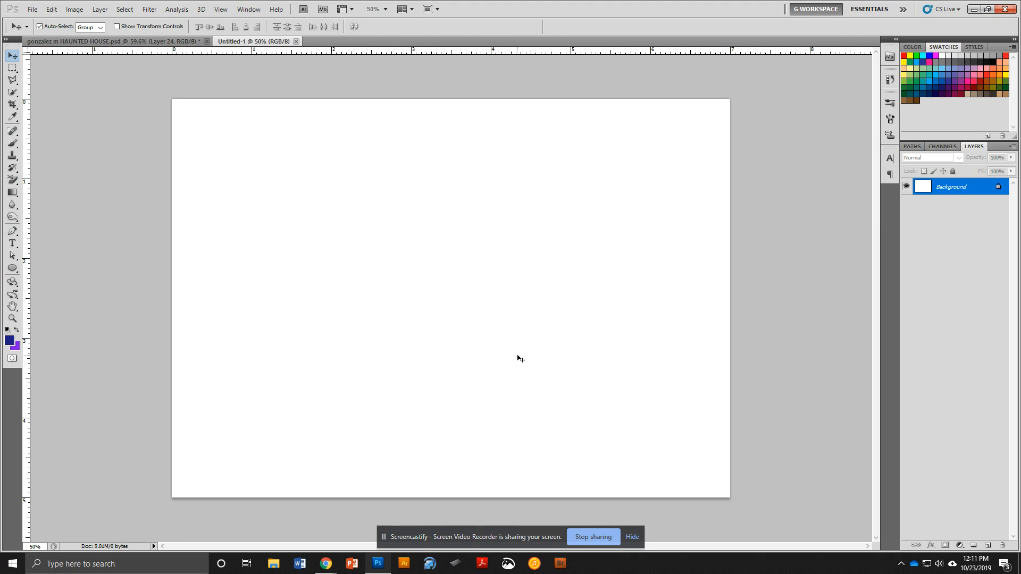
{"action": "left_click", "coordinate": [628, 537]}
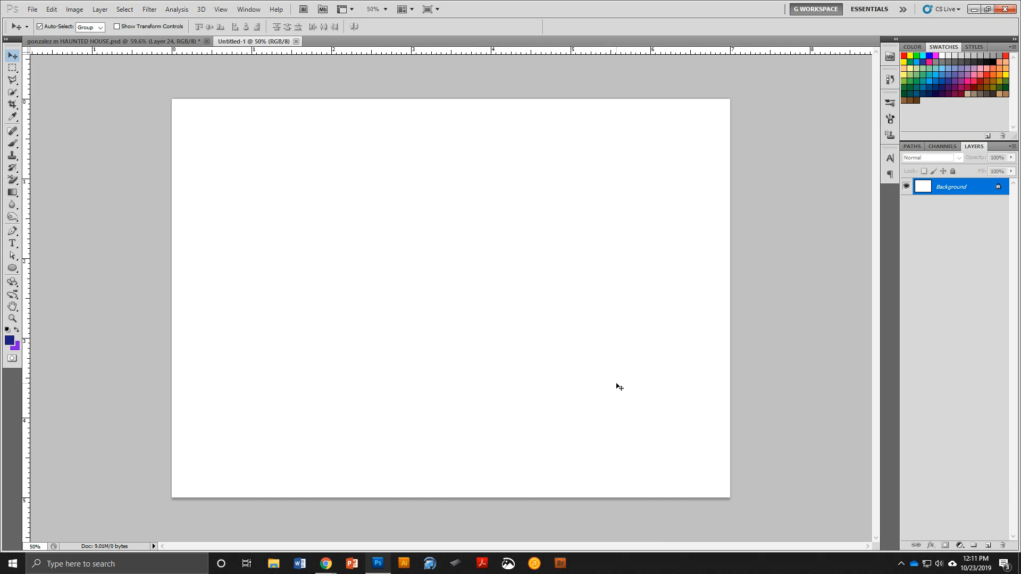
Switch to Chrome and examine the haunted house photo results, previewing several houses for a suitable reference picture.
{"action": "left_click", "coordinate": [326, 563]}
{"action": "left_click_drag", "start_coordinate": [978, 46], "coordinate": [433, 4]}
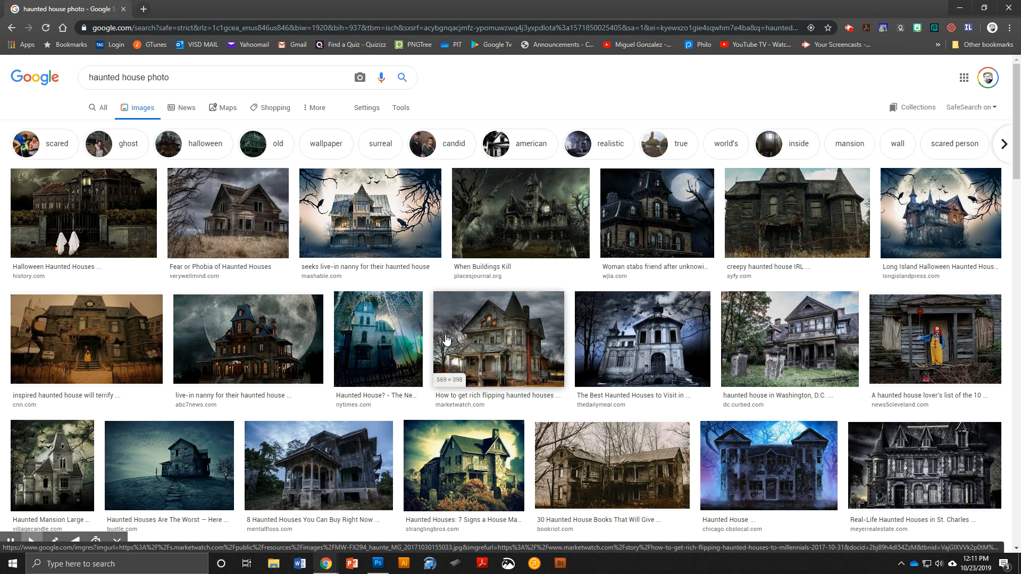
{"action": "scroll", "coordinate": [446, 339], "scroll_direction": "down", "scroll_amount": 5}
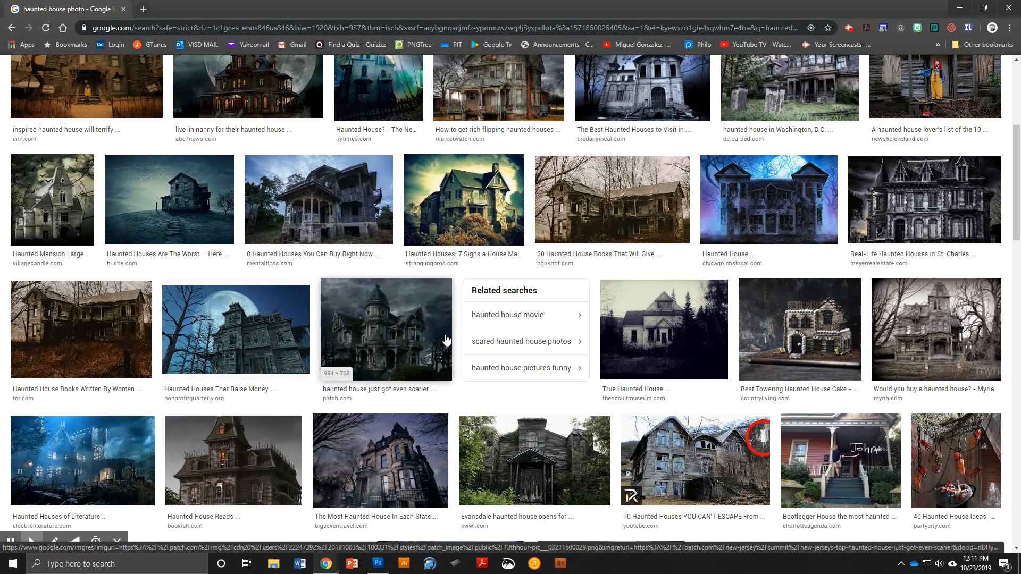
{"action": "scroll", "coordinate": [452, 336], "scroll_direction": "down", "scroll_amount": 3}
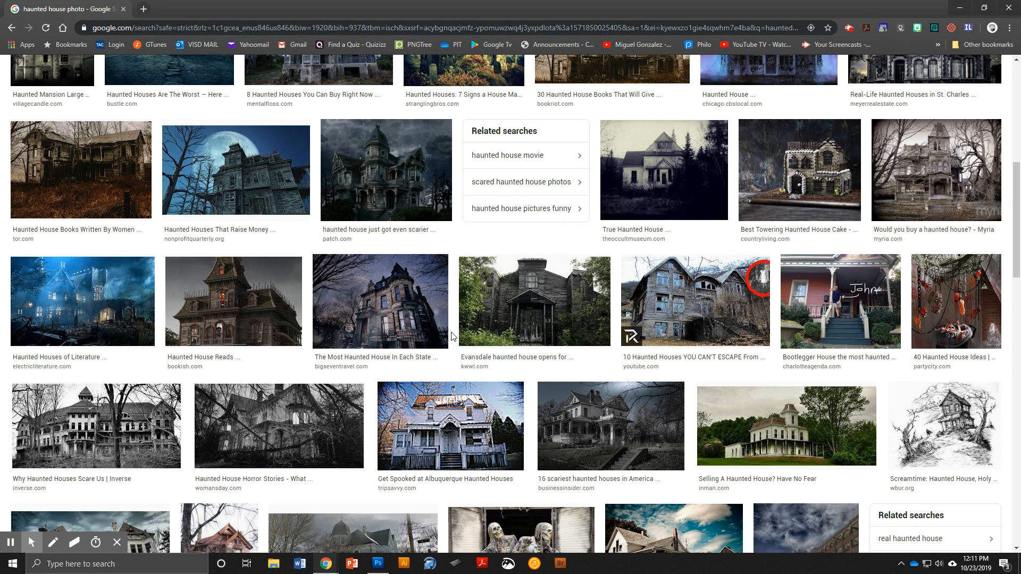
{"action": "scroll", "coordinate": [441, 329], "scroll_direction": "up", "scroll_amount": 7}
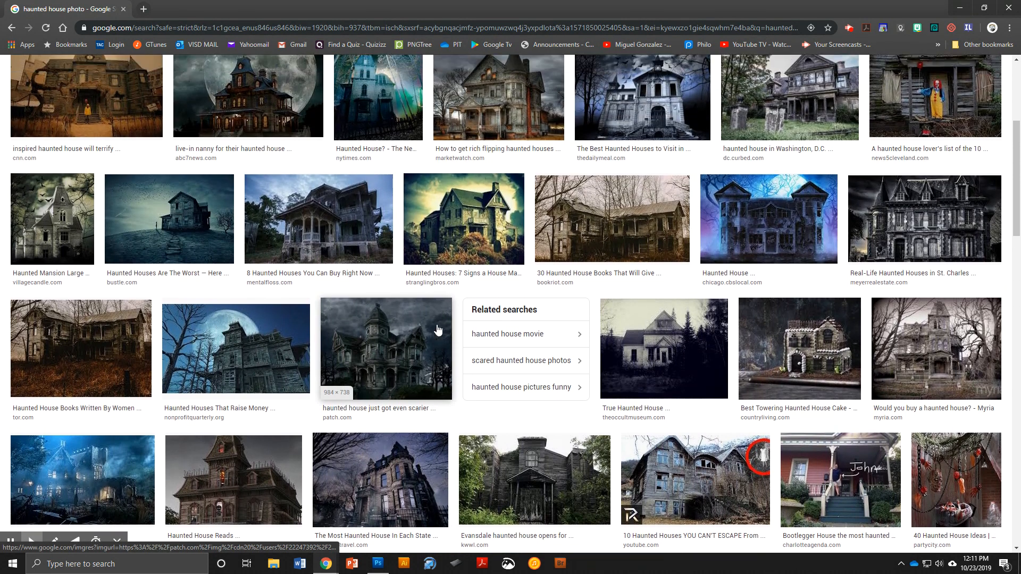
{"action": "scroll", "coordinate": [437, 330], "scroll_direction": "up", "scroll_amount": 1}
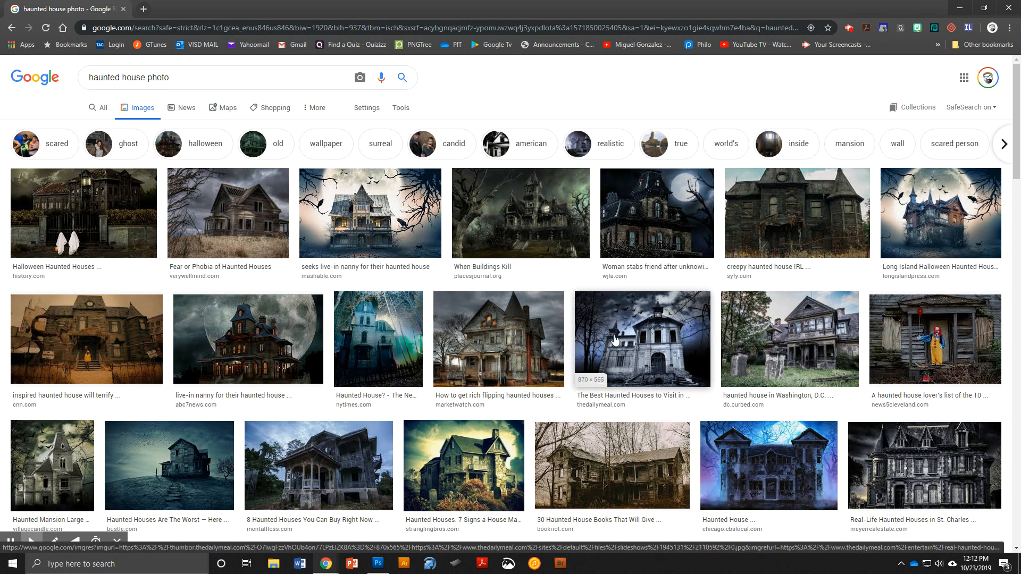
{"action": "left_click", "coordinate": [640, 355]}
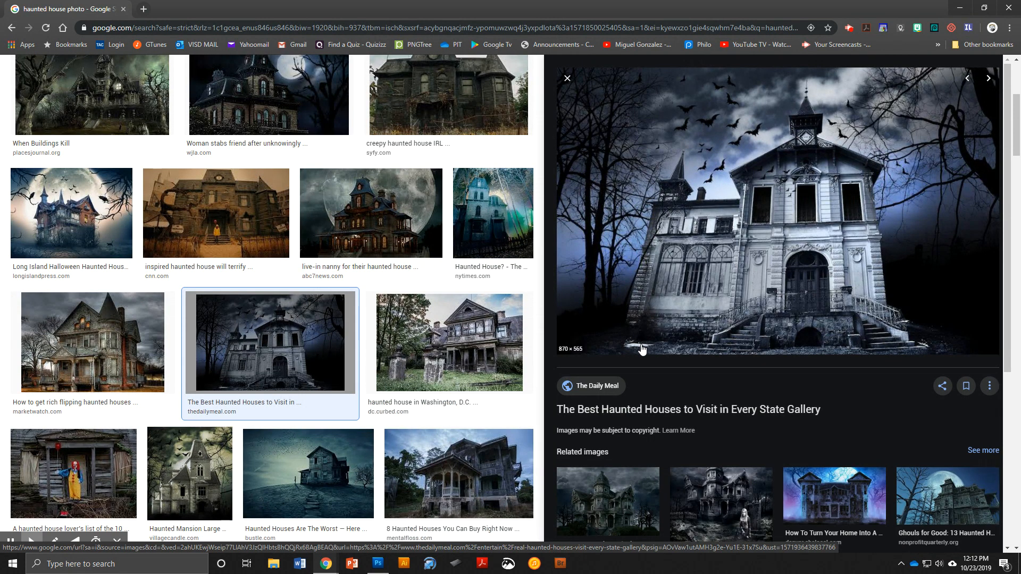
{"action": "left_click", "coordinate": [841, 510]}
{"action": "scroll", "coordinate": [270, 291], "scroll_direction": "up", "scroll_amount": 5}
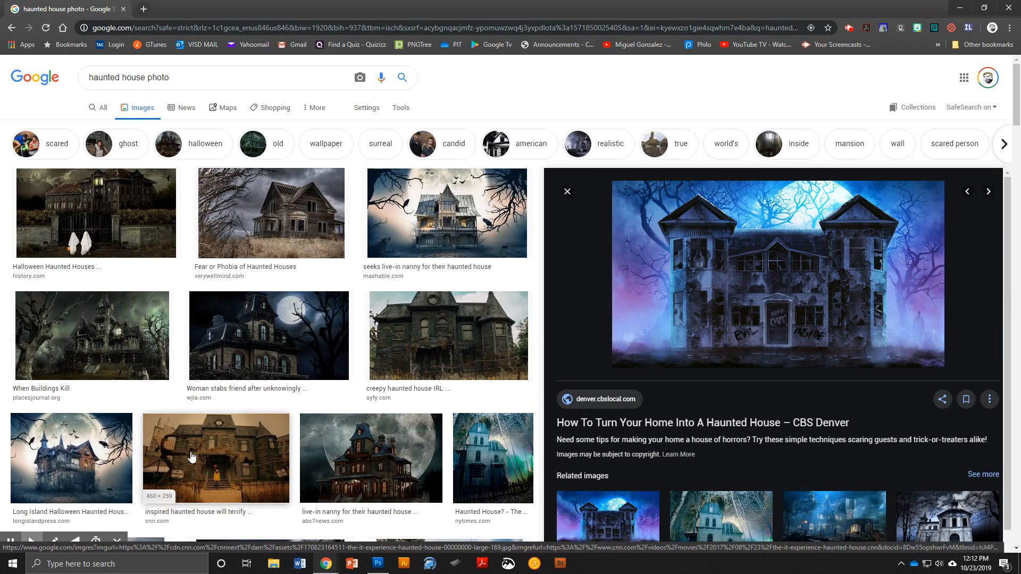
Open the Mashable haunted house picture with the moon and crows and copy the image.
{"action": "left_click", "coordinate": [433, 232]}
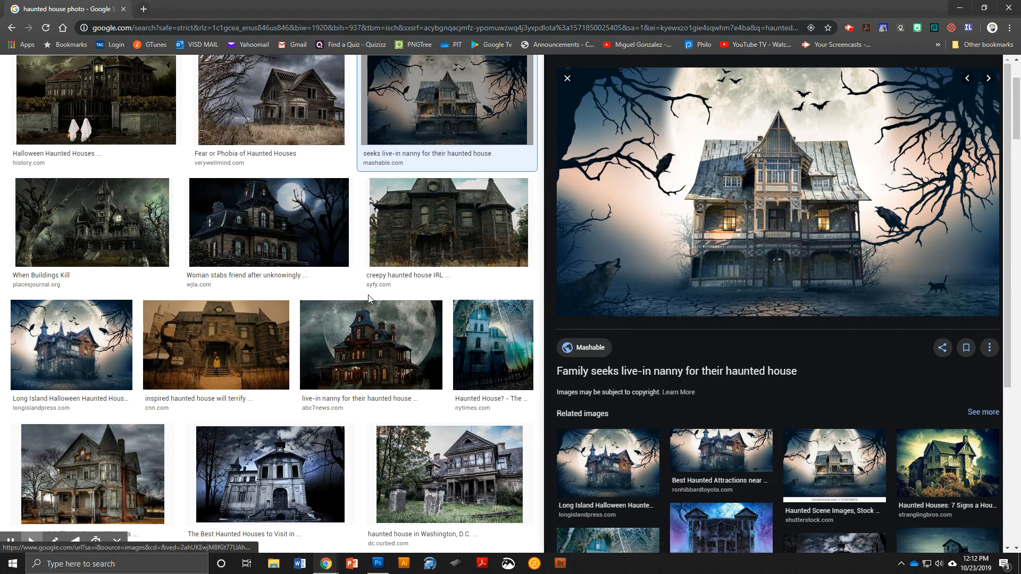
{"action": "scroll", "coordinate": [405, 241], "scroll_direction": "up", "scroll_amount": 2}
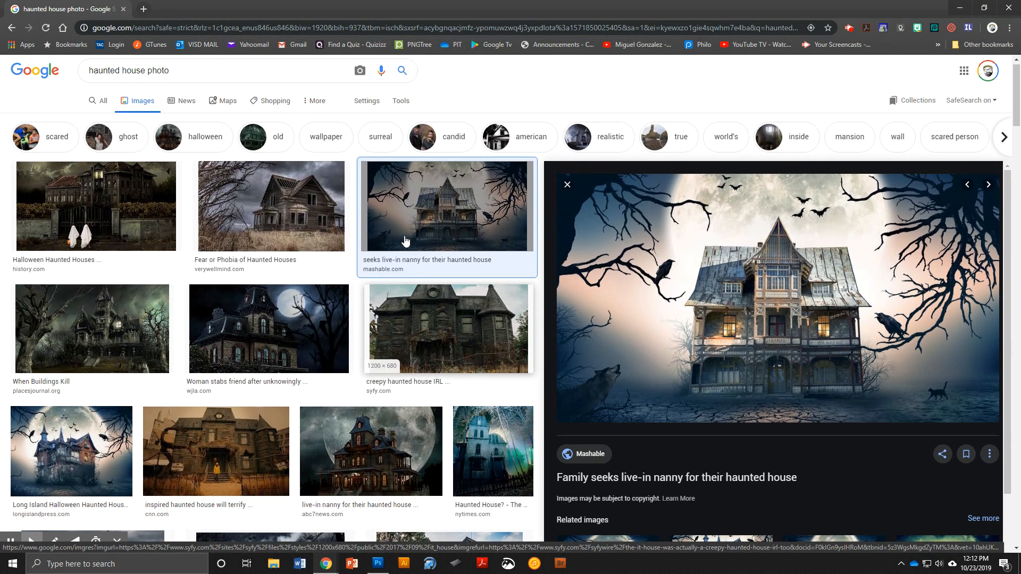
{"action": "left_click", "coordinate": [446, 201]}
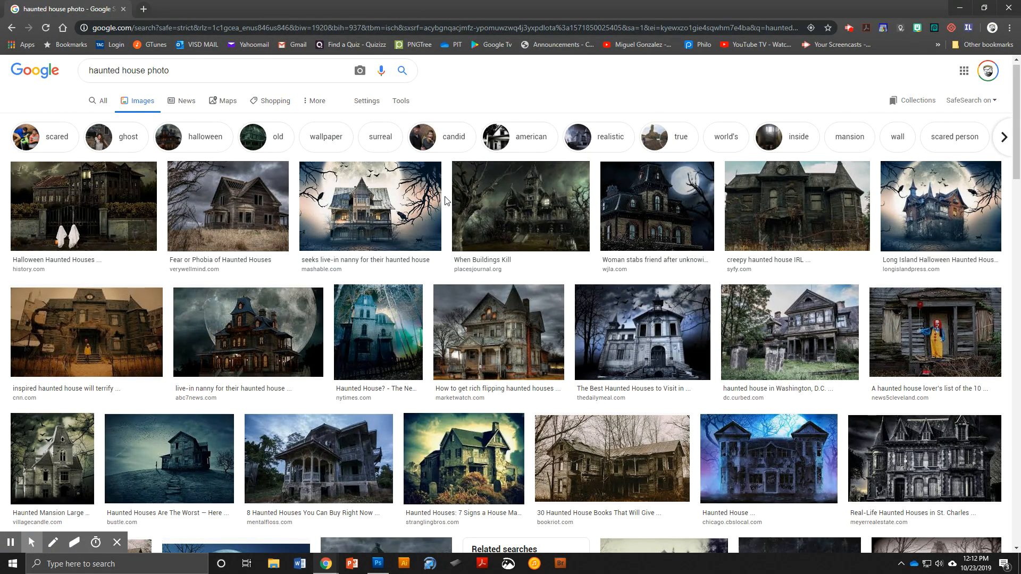
{"action": "left_click", "coordinate": [432, 206]}
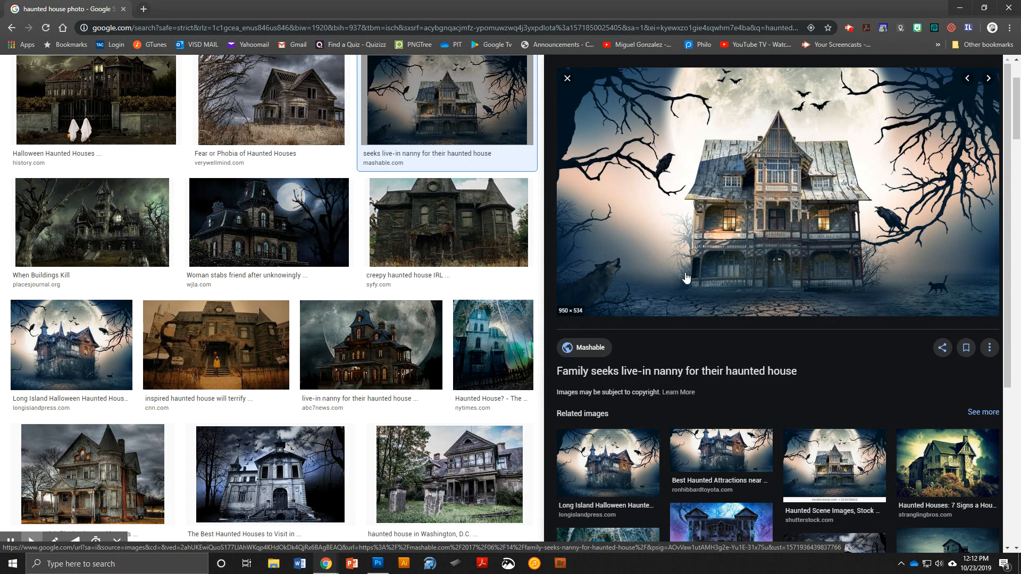
{"action": "right_click", "coordinate": [782, 187]}
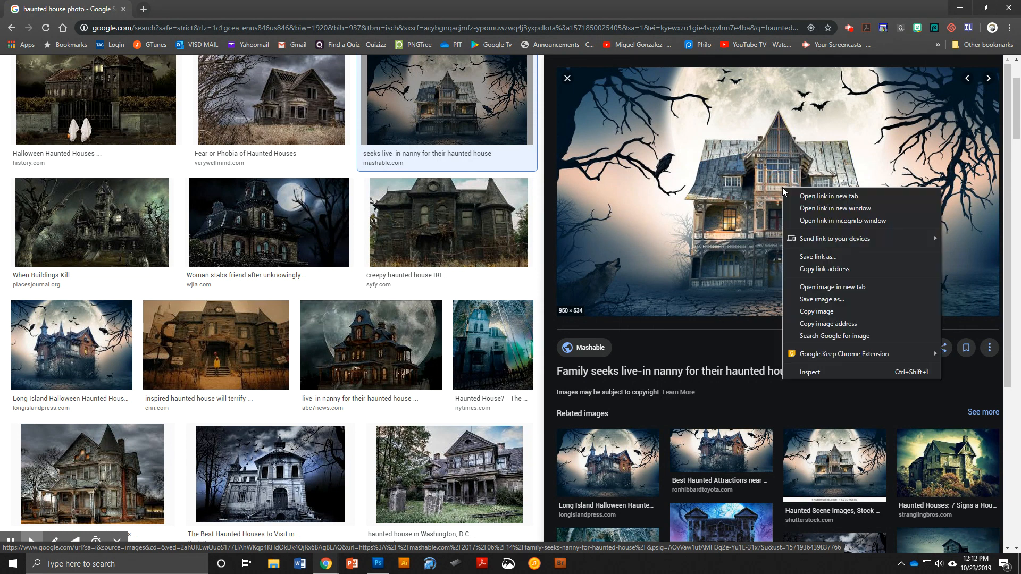
{"action": "left_click", "coordinate": [815, 312]}
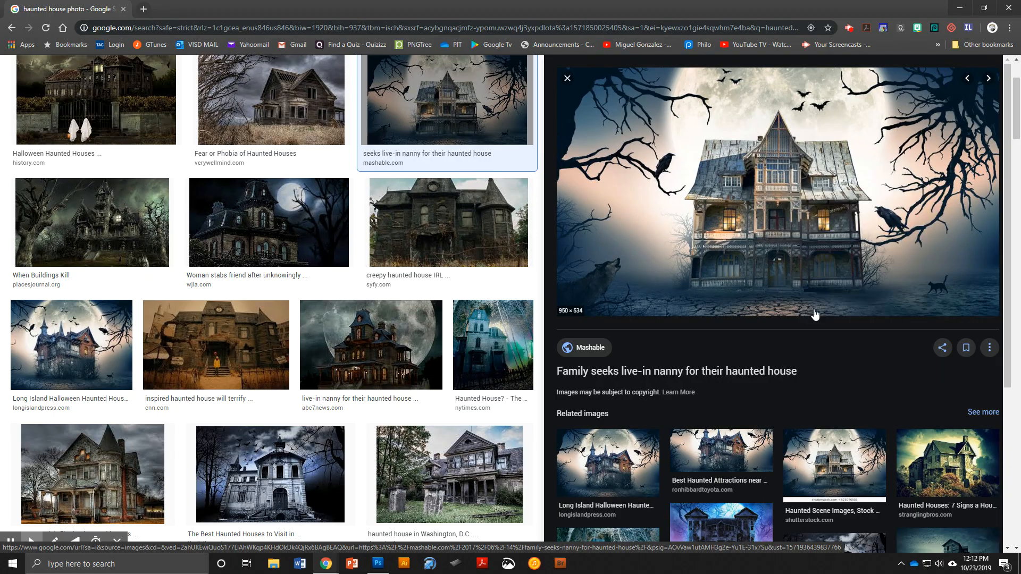
Return to Photoshop and paste the copied haunted house image into the blank document.
{"action": "left_click", "coordinate": [957, 11]}
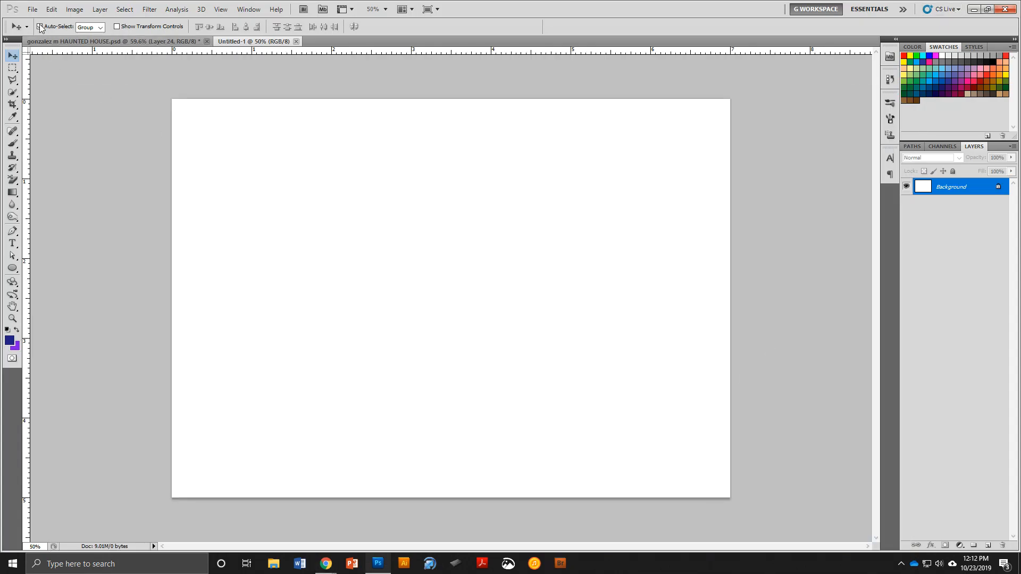
{"action": "left_click", "coordinate": [54, 10]}
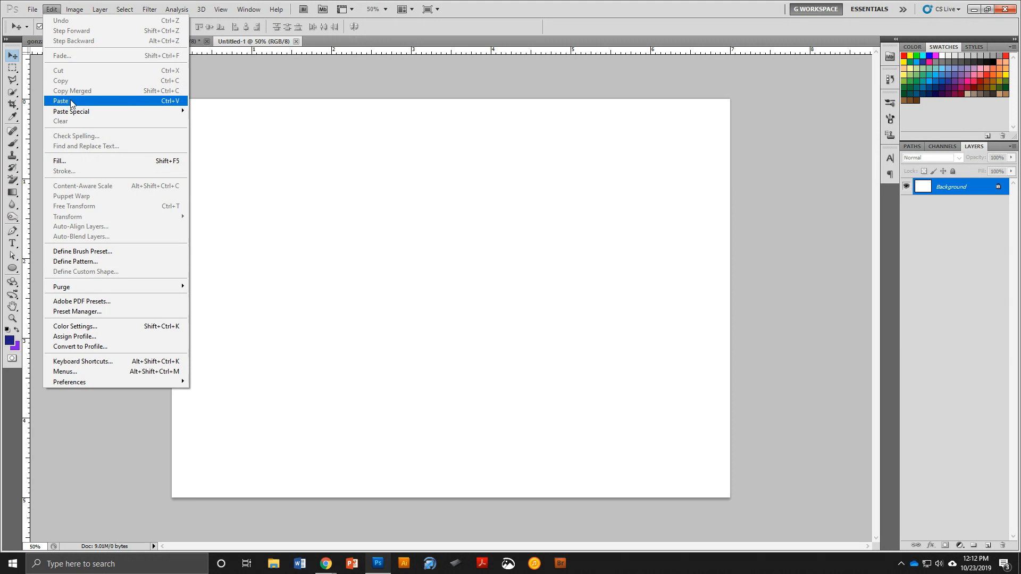
{"action": "left_click", "coordinate": [168, 102]}
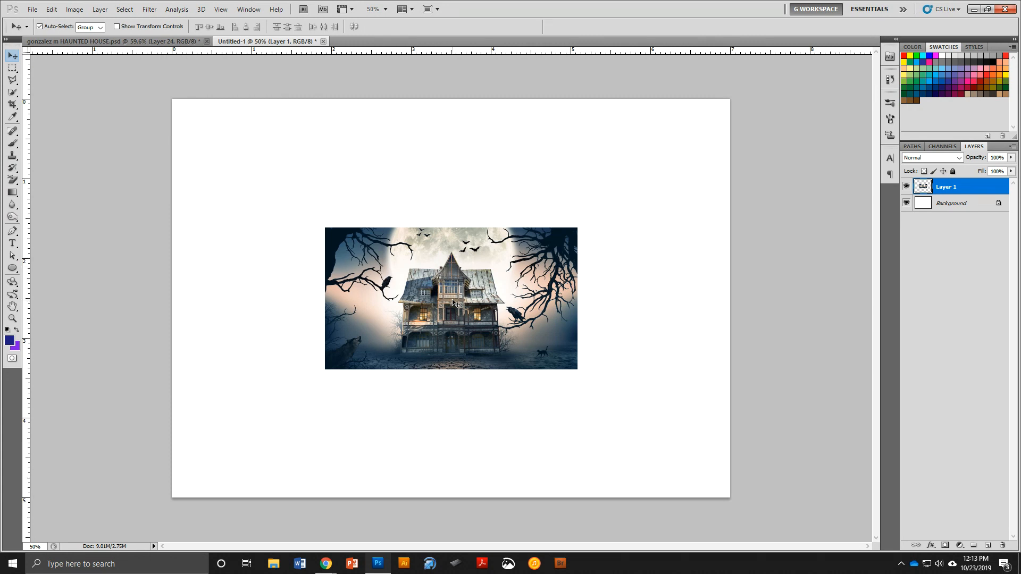
Scale the pasted house image proportionally to 51.64% and place it in the lower-left corner of the canvas.
{"action": "left_click_drag", "start_coordinate": [456, 294], "coordinate": [309, 414]}
{"action": "key", "text": "ctrl+t"}
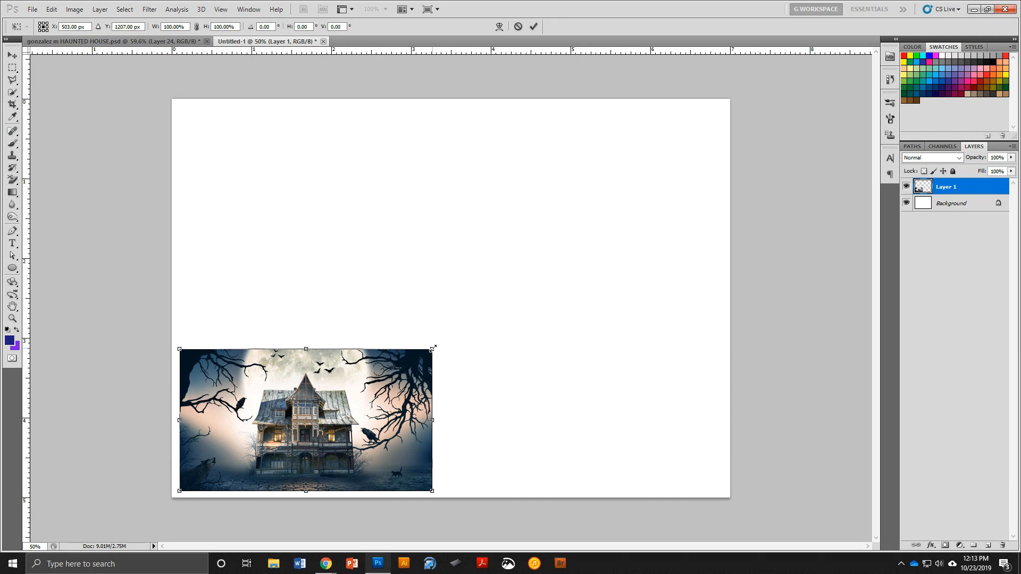
{"action": "left_click_drag", "start_coordinate": [433, 347], "coordinate": [321, 430]}
{"action": "key", "text": "Return"}
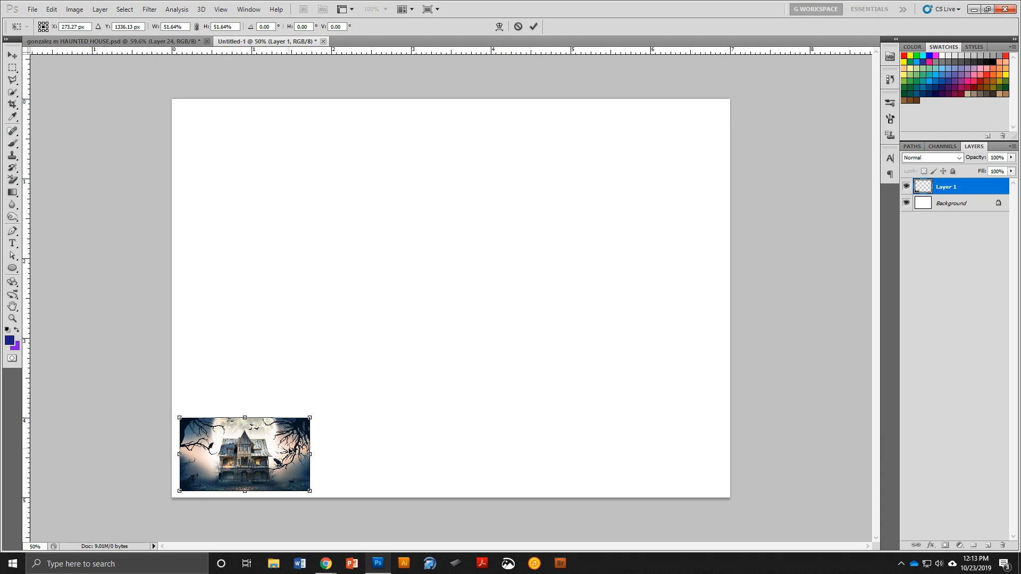
{"action": "mouse_move", "coordinate": [265, 454]}
{"action": "left_mouse_down"}
{"action": "mouse_move", "coordinate": [297, 419]}
{"action": "mouse_move", "coordinate": [261, 459]}
{"action": "left_mouse_up"}
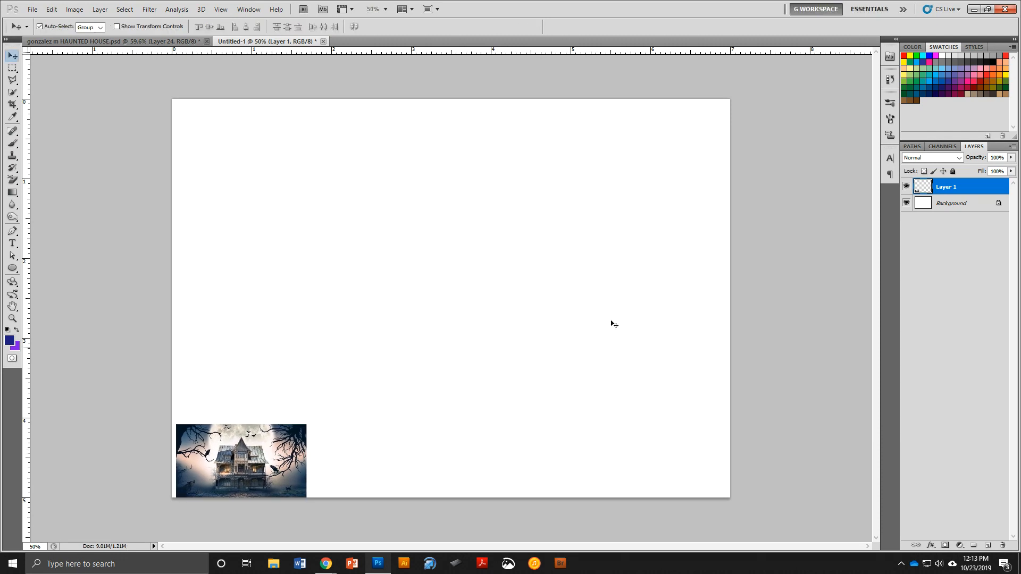
Enlarge the reference image proportionally from its lower-left corner until it nearly spans the canvas width.
{"action": "left_click", "coordinate": [906, 202]}
{"action": "left_click", "coordinate": [13, 232]}
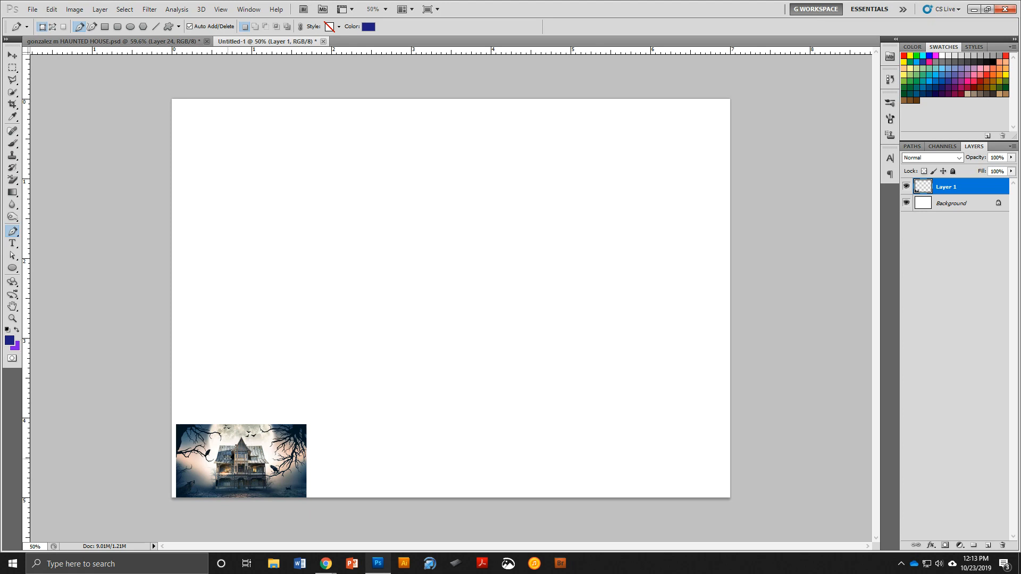
{"action": "key", "text": "ctrl+t"}
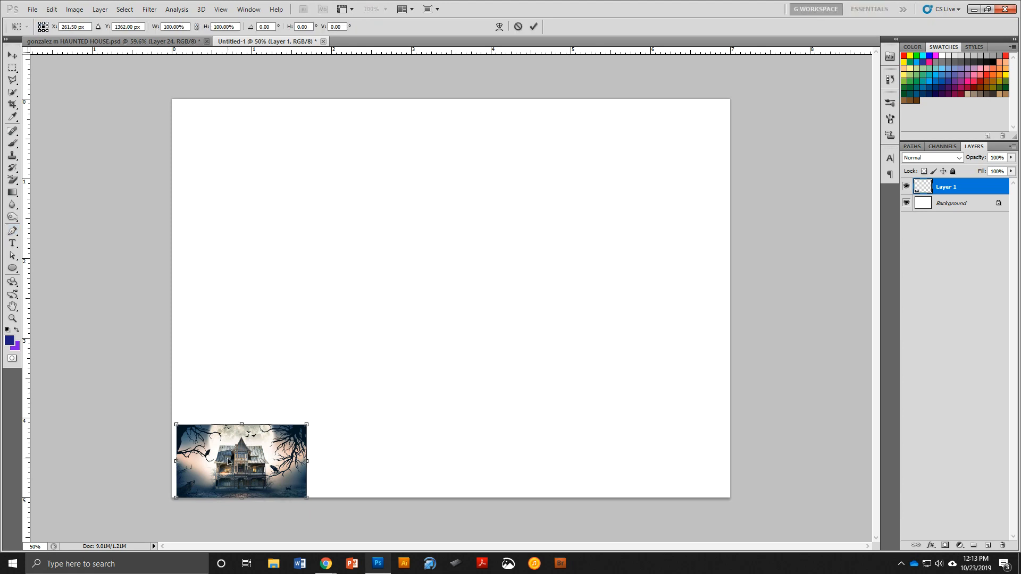
{"action": "left_click_drag", "start_coordinate": [306, 424], "coordinate": [708, 201]}
{"action": "key", "text": "Return"}
{"action": "key", "text": "p"}
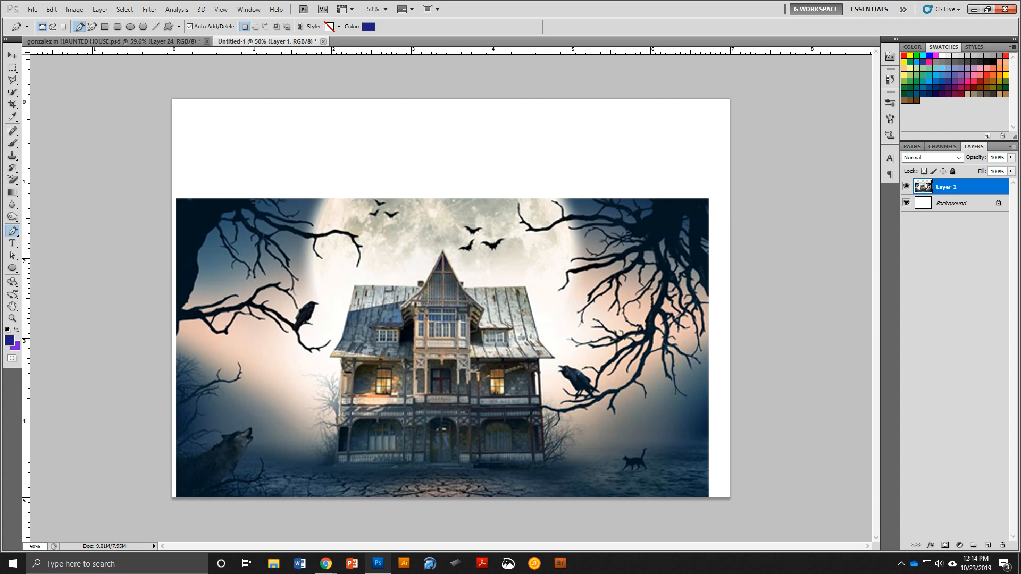
Shrink the reference image proportionally to about 1.5 inches wide in the lower-left corner of the canvas.
{"action": "key", "text": "ctrl+t"}
{"action": "left_click_drag", "start_coordinate": [708, 198], "coordinate": [308, 461]}
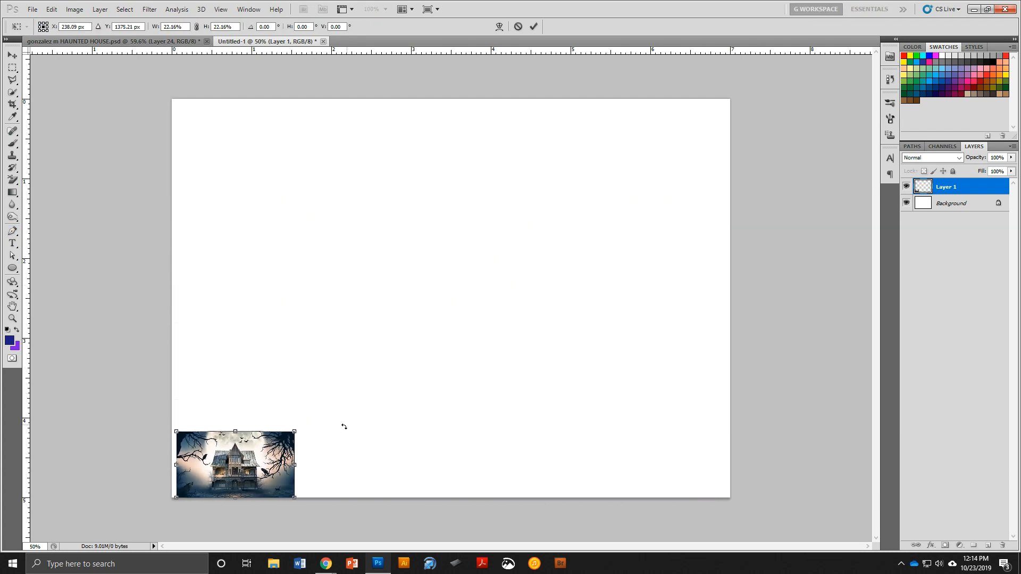
{"action": "key", "text": "Return"}
Draw a rectangle shape layer about 2.1 by 1 inches near the canvas centre and move it slightly lower.
{"action": "key", "text": "p"}
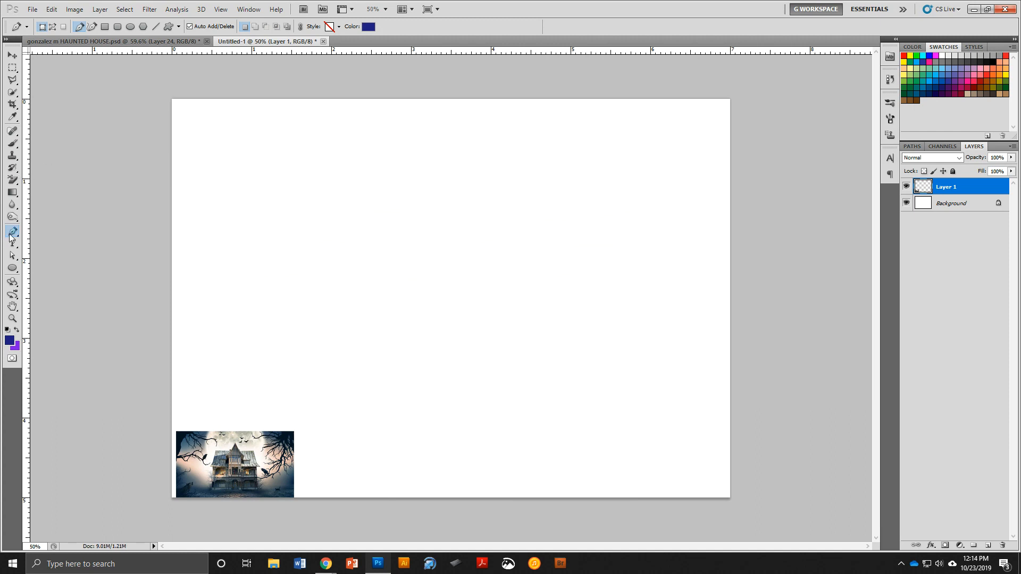
{"action": "left_click", "coordinate": [13, 232]}
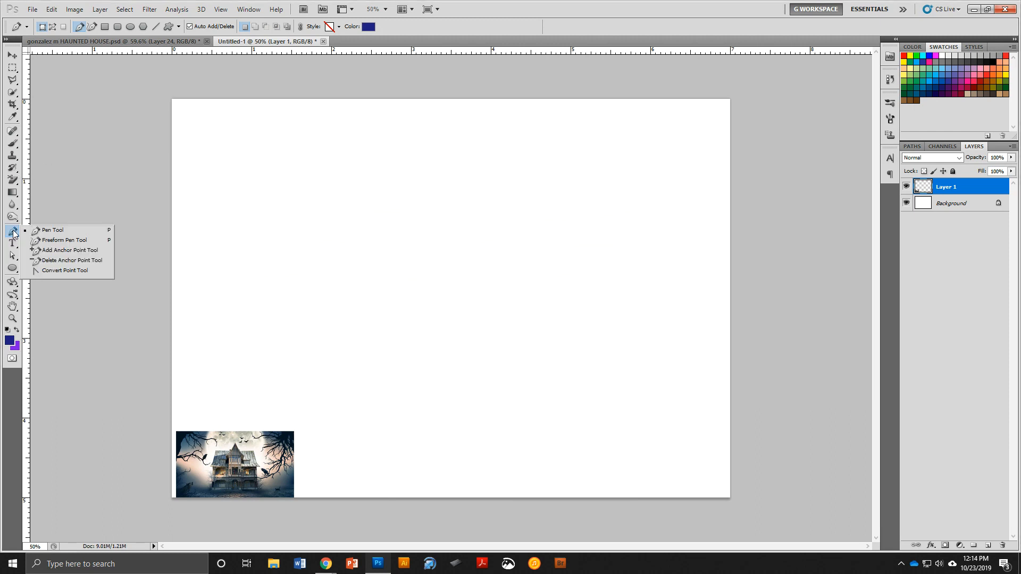
{"action": "left_click", "coordinate": [14, 233]}
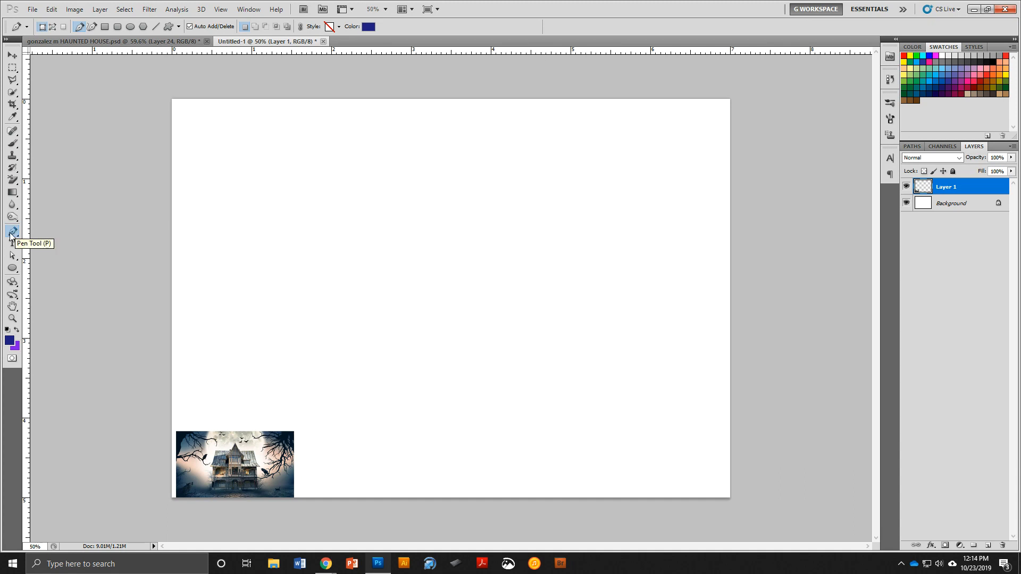
{"action": "left_click", "coordinate": [104, 28]}
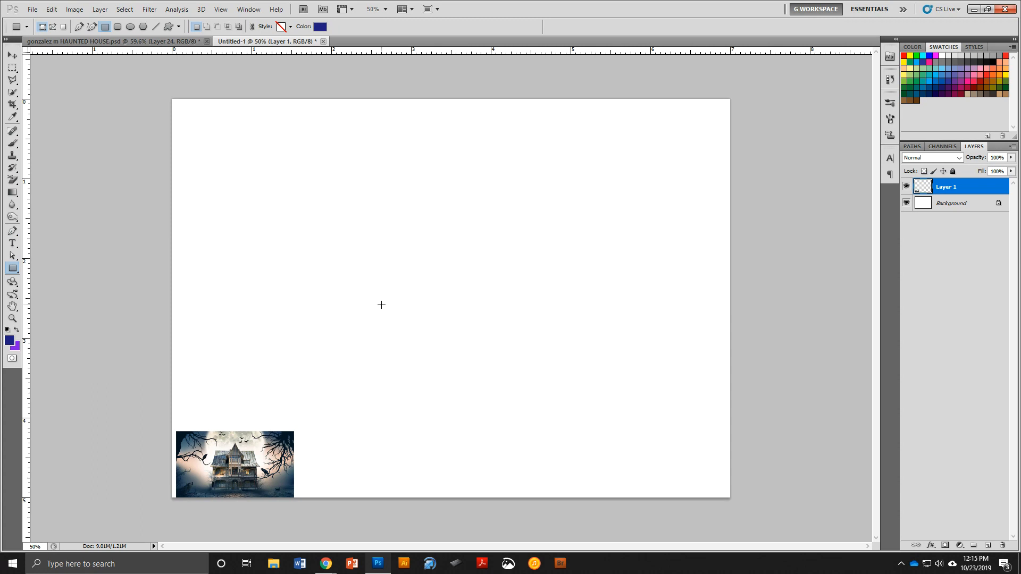
{"action": "mouse_move", "coordinate": [385, 299]}
{"action": "left_mouse_down"}
{"action": "mouse_move", "coordinate": [390, 317]}
{"action": "mouse_move", "coordinate": [472, 358]}
{"action": "mouse_move", "coordinate": [542, 373]}
{"action": "mouse_move", "coordinate": [556, 382]}
{"action": "mouse_move", "coordinate": [549, 390]}
{"action": "mouse_move", "coordinate": [551, 376]}
{"action": "left_mouse_up"}
{"action": "key", "text": "v"}
{"action": "left_click_drag", "start_coordinate": [497, 345], "coordinate": [506, 373]}
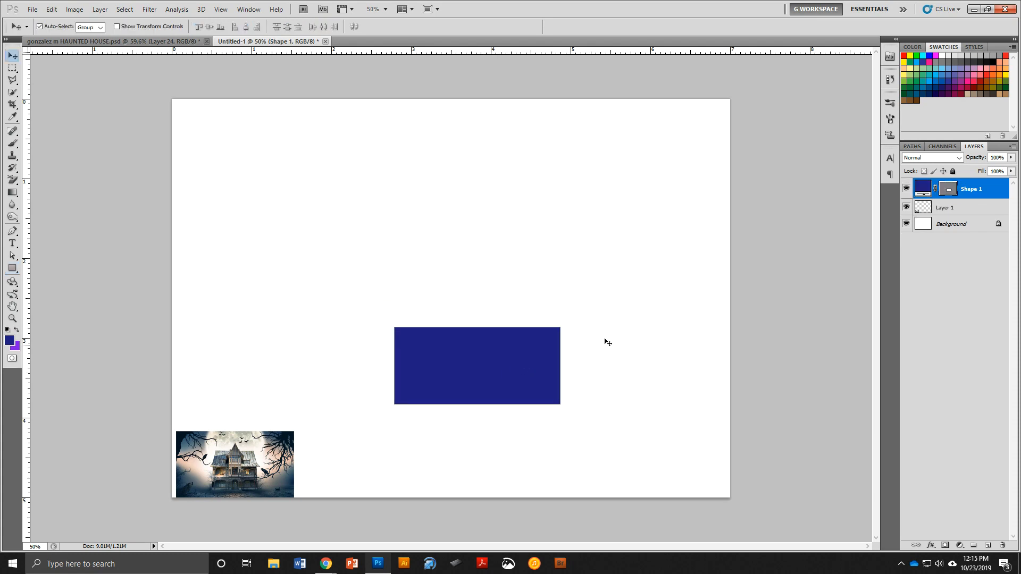
Change the rectangle shape layer's fill color to dark gray #4e4e4f.
{"action": "double_click", "coordinate": [920, 190]}
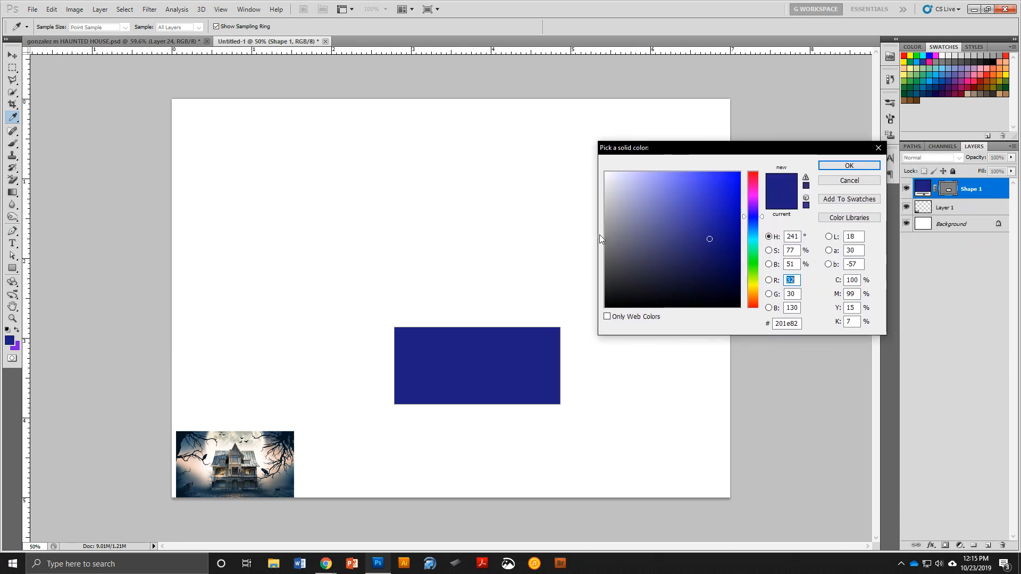
{"action": "left_click", "coordinate": [605, 229]}
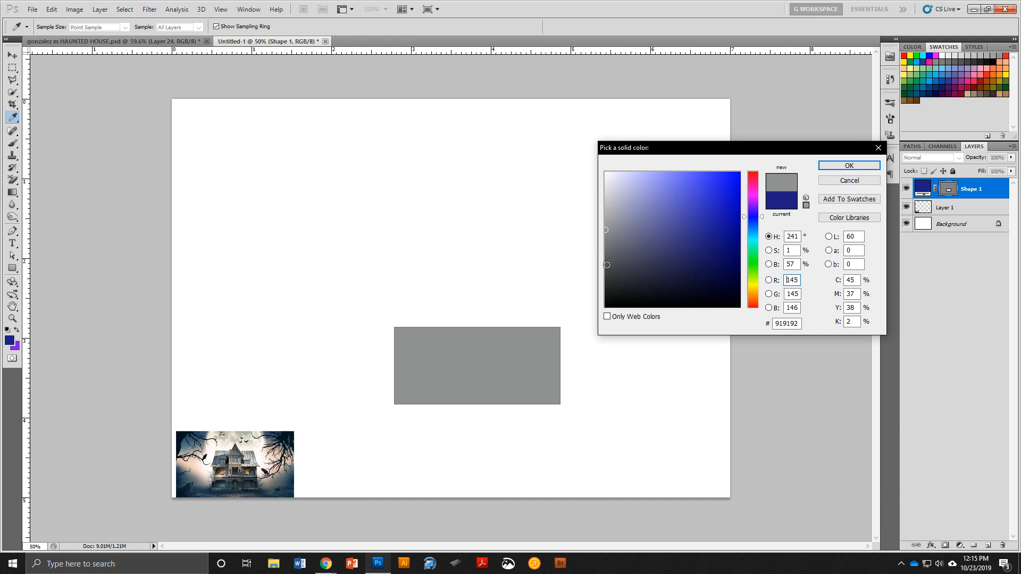
{"action": "left_click", "coordinate": [606, 265]}
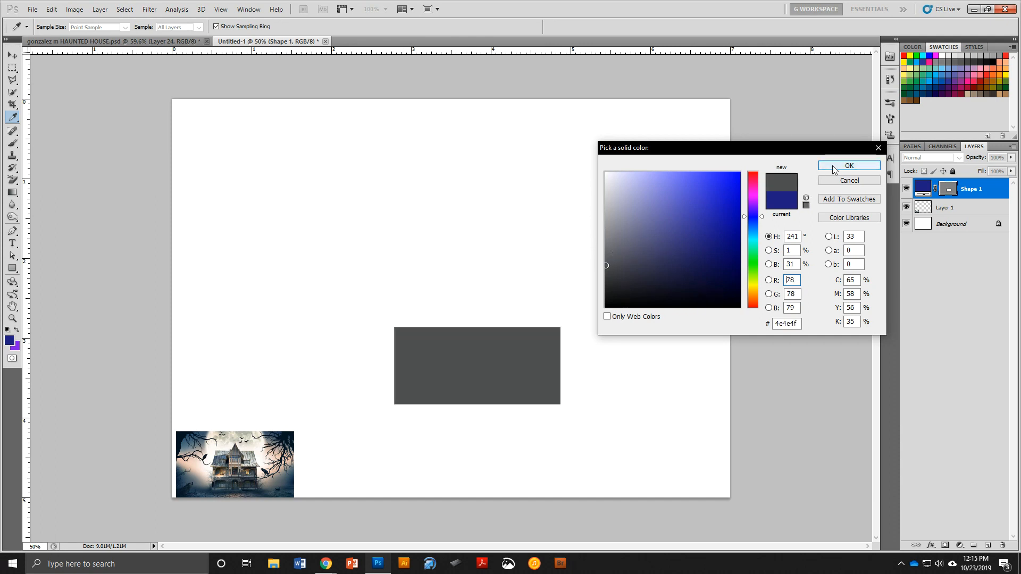
{"action": "left_click", "coordinate": [834, 167]}
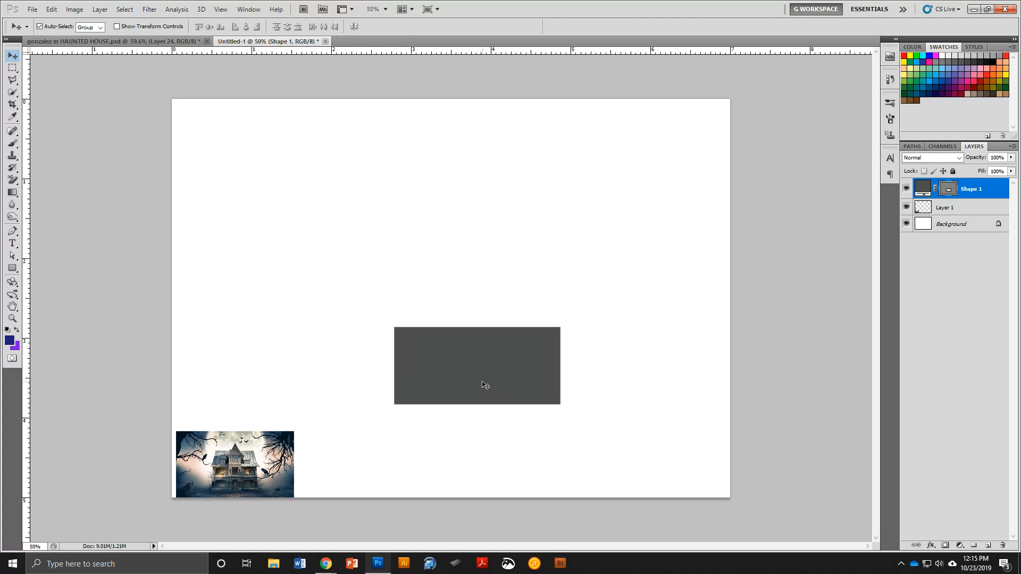
Duplicate the dark gray rectangle layer and place the copy directly above the original rectangle.
{"action": "key", "text": "ctrl+j"}
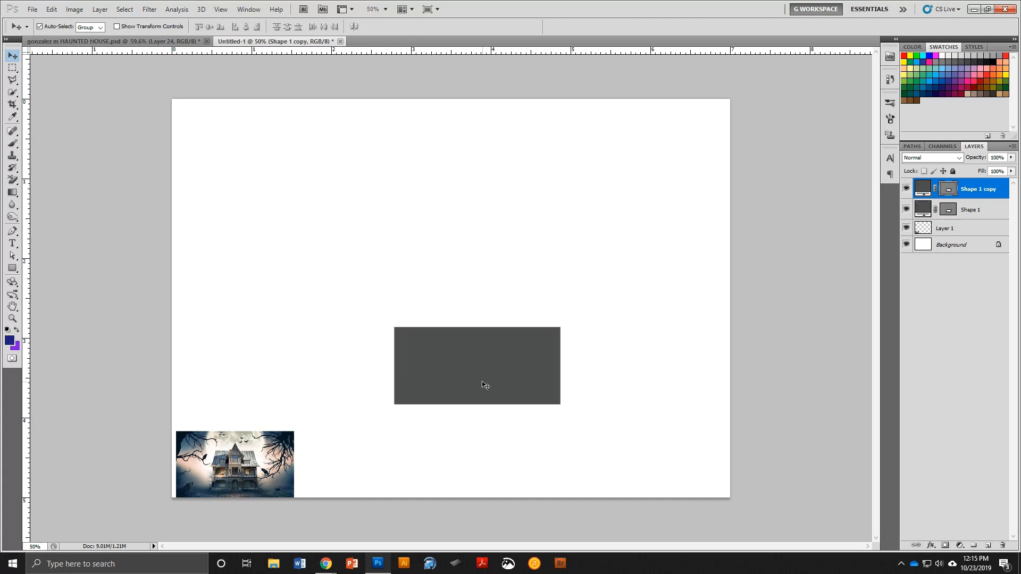
{"action": "left_click_drag", "start_coordinate": [482, 384], "coordinate": [483, 303]}
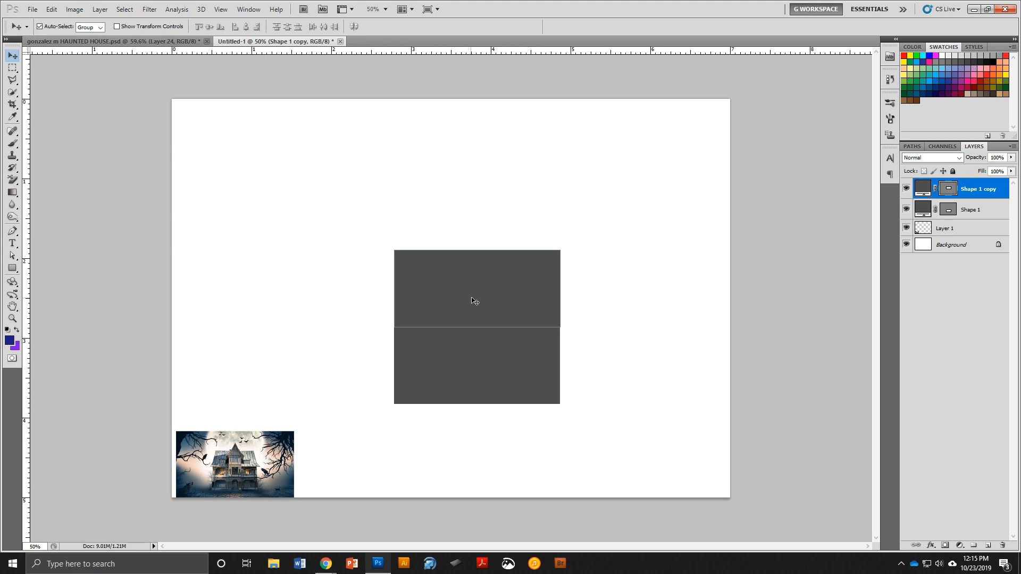
{"action": "mouse_move", "coordinate": [476, 303]}
{"action": "left_mouse_down"}
{"action": "mouse_move", "coordinate": [476, 282]}
{"action": "mouse_move", "coordinate": [471, 297]}
{"action": "left_mouse_up"}
Compare with the reference house's two storeys and nudge the stacked rectangles together so their shared edge has no gap.
{"action": "scroll", "coordinate": [220, 484], "scroll_direction": "up", "scroll_amount": 8}
{"action": "scroll", "coordinate": [193, 488], "scroll_direction": "up", "scroll_amount": 6}
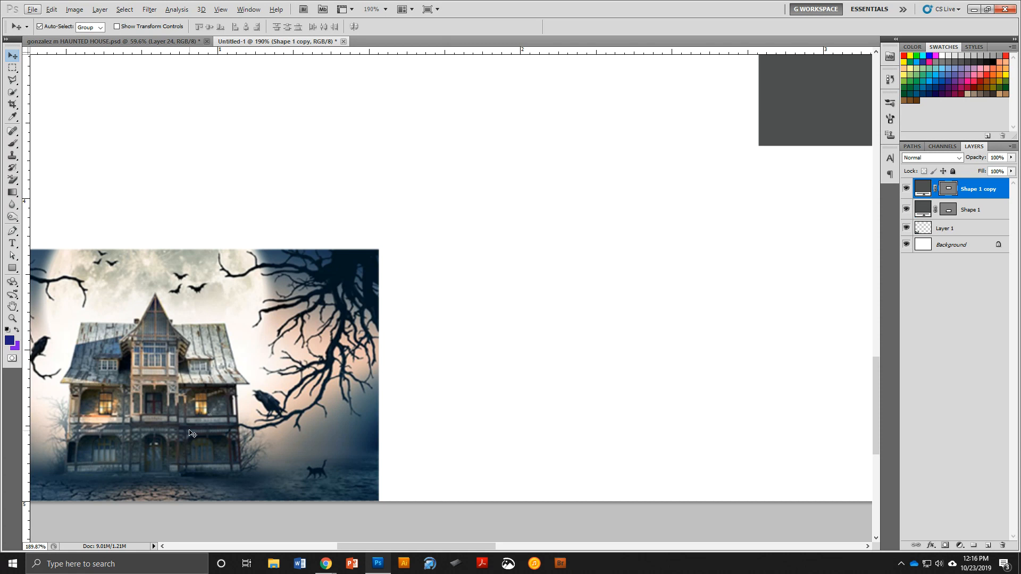
{"action": "scroll", "coordinate": [420, 322], "scroll_direction": "down", "scroll_amount": 1}
{"action": "scroll", "coordinate": [420, 326], "scroll_direction": "down", "scroll_amount": 11}
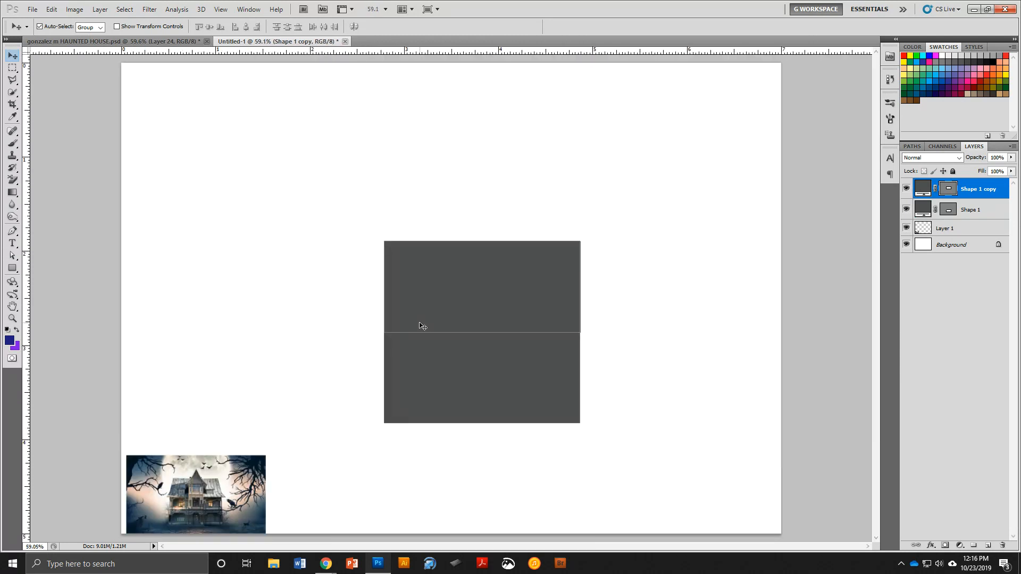
{"action": "mouse_move", "coordinate": [460, 296]}
{"action": "left_mouse_down"}
{"action": "mouse_move", "coordinate": [461, 285]}
{"action": "mouse_move", "coordinate": [460, 296]}
{"action": "left_mouse_up"}
{"action": "mouse_move", "coordinate": [447, 374]}
{"action": "left_mouse_down"}
{"action": "mouse_move", "coordinate": [444, 405]}
{"action": "mouse_move", "coordinate": [445, 372]}
{"action": "left_mouse_up"}
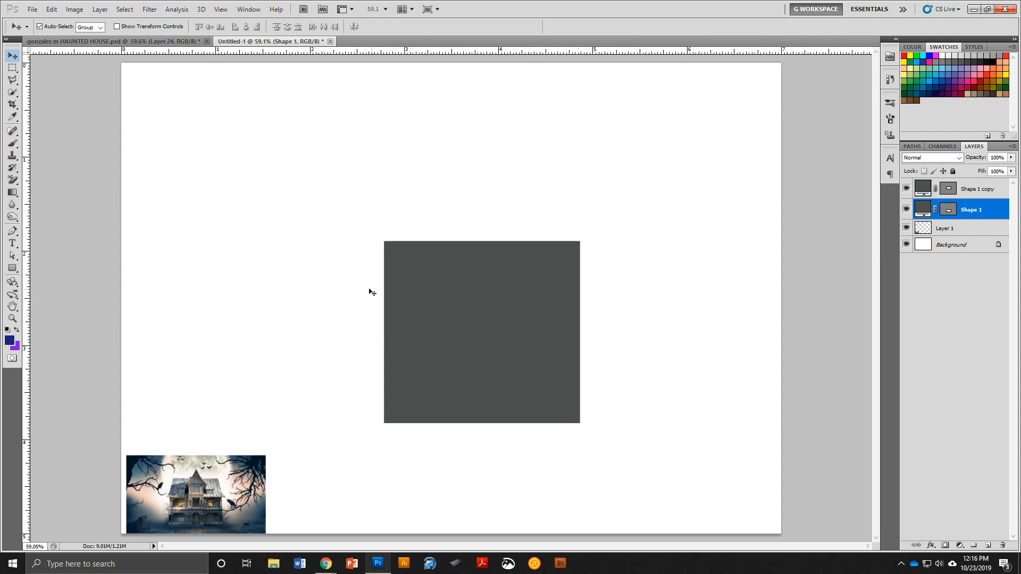
Draw a blue window rectangle about 0.3 by 0.5 inches in the upper block's upper-left area and bring its layer to the front.
{"action": "left_click", "coordinate": [12, 232]}
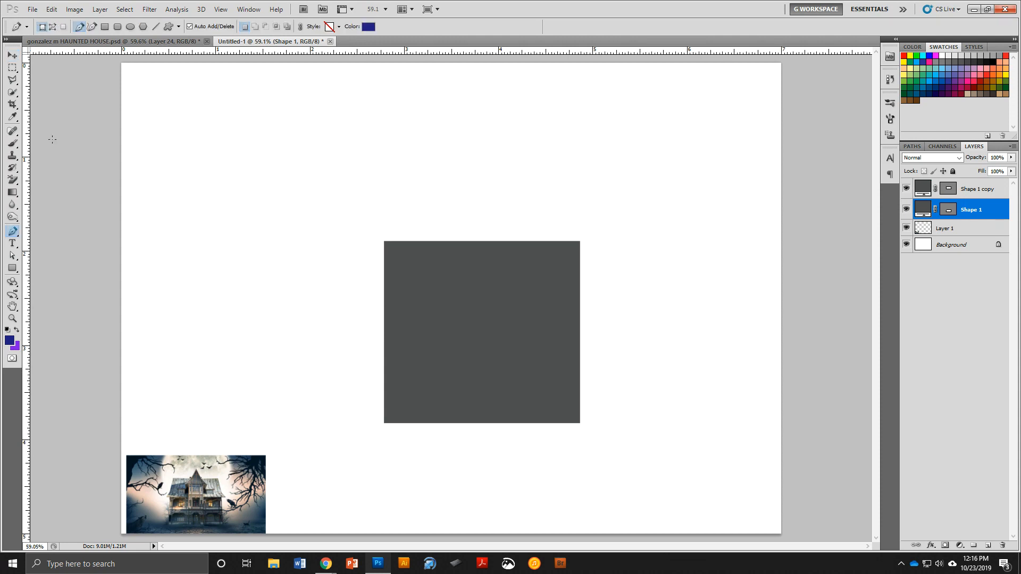
{"action": "left_click", "coordinate": [105, 28]}
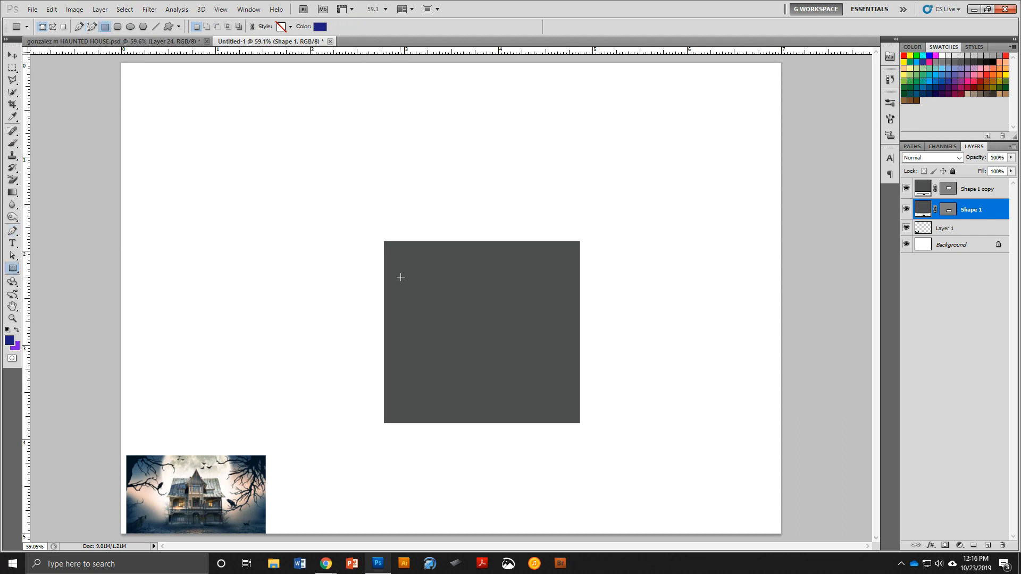
{"action": "left_click_drag", "start_coordinate": [406, 258], "coordinate": [433, 302]}
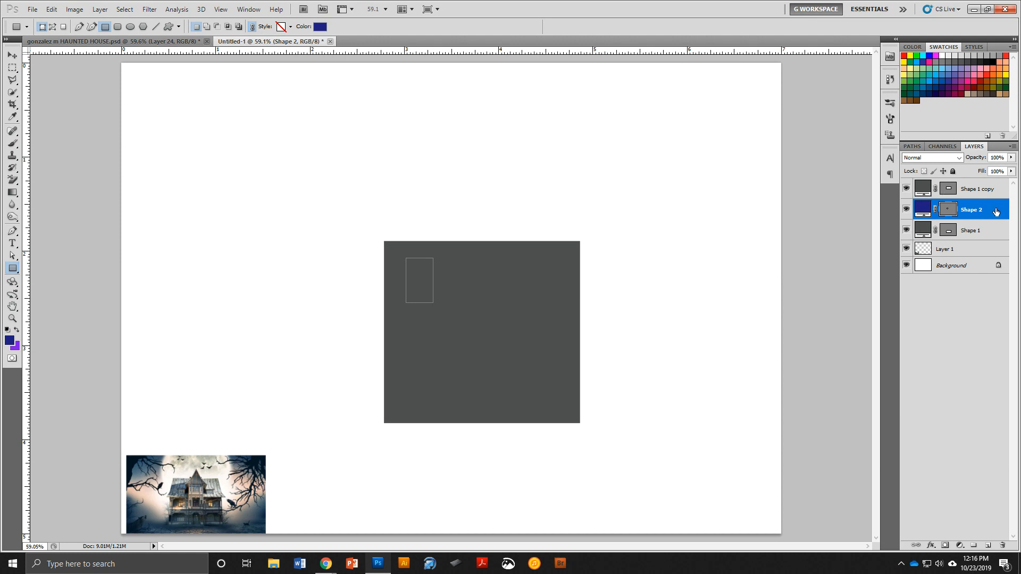
{"action": "left_click_drag", "start_coordinate": [986, 211], "coordinate": [925, 192]}
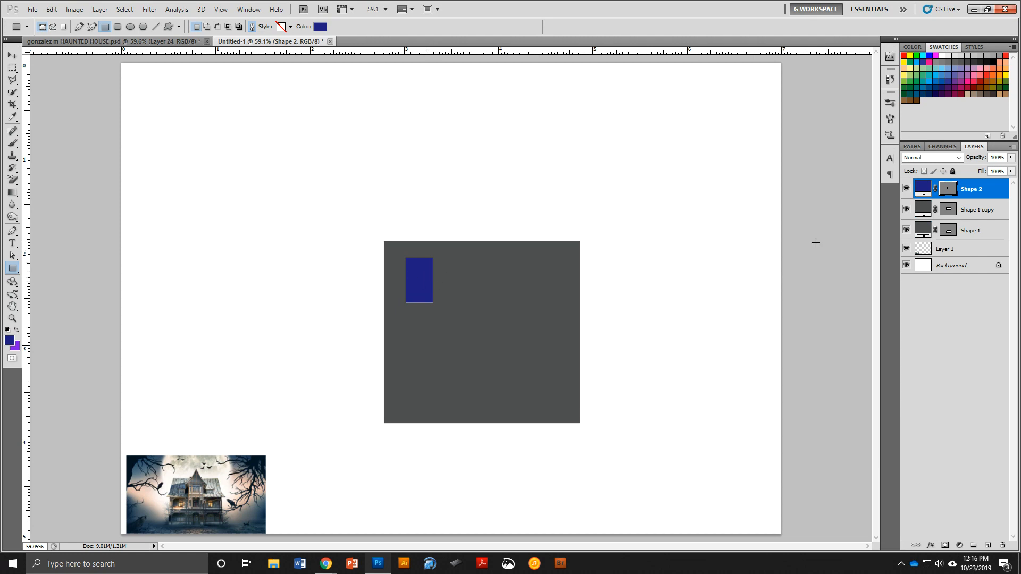
Rasterize the blue window layer and fill a thin strip along the window's top edge with black.
{"action": "right_click", "coordinate": [978, 190]}
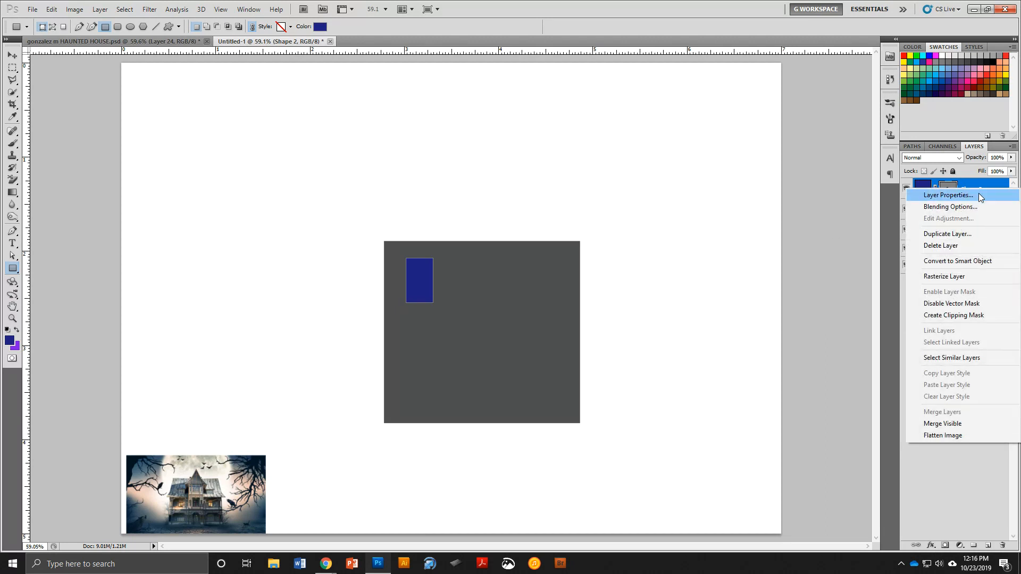
{"action": "left_click", "coordinate": [955, 278]}
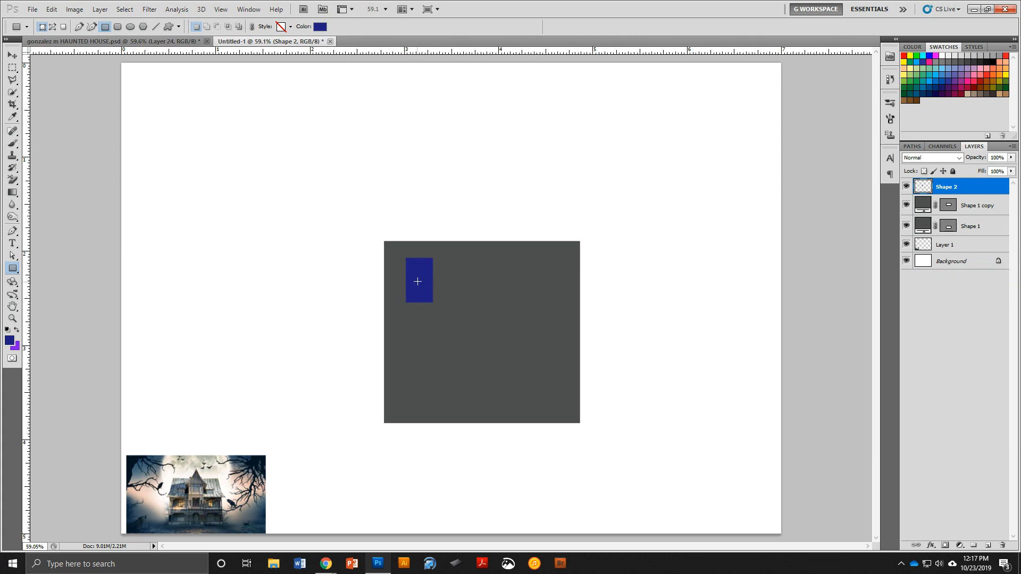
{"action": "scroll", "coordinate": [405, 282], "scroll_direction": "up", "scroll_amount": 5}
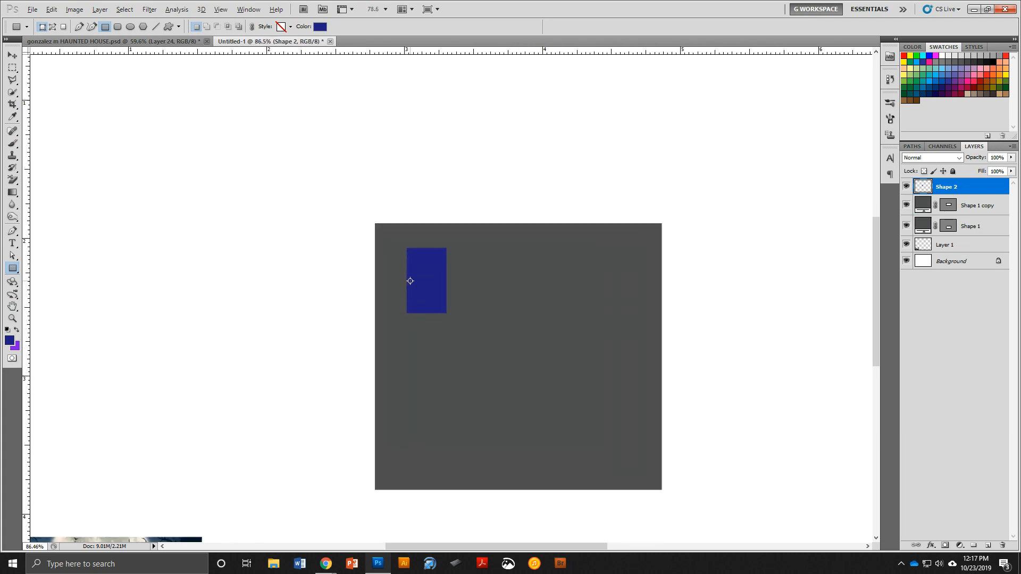
{"action": "key", "text": "alt"}
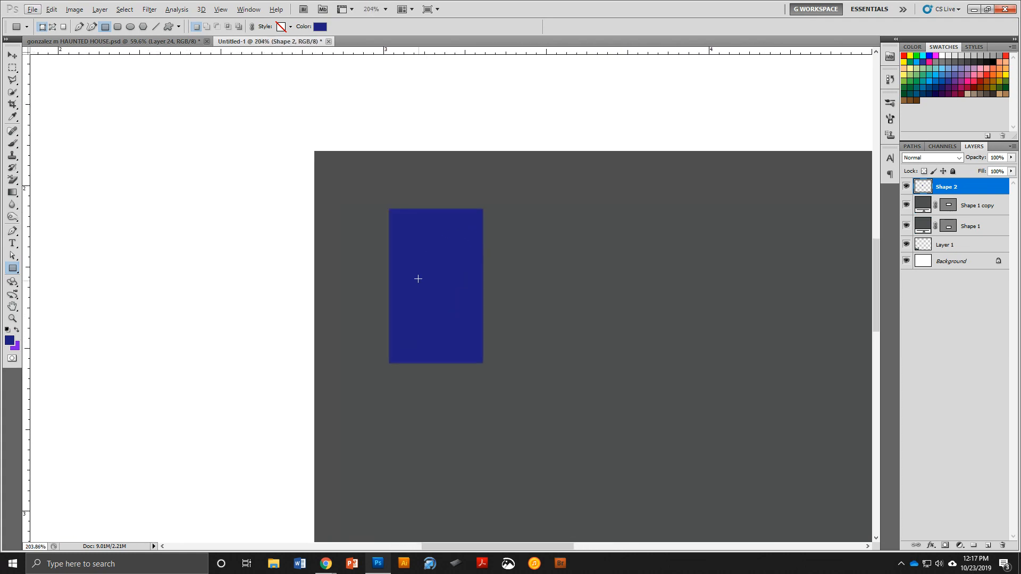
{"action": "left_click_drag", "start_coordinate": [13, 71], "coordinate": [48, 68]}
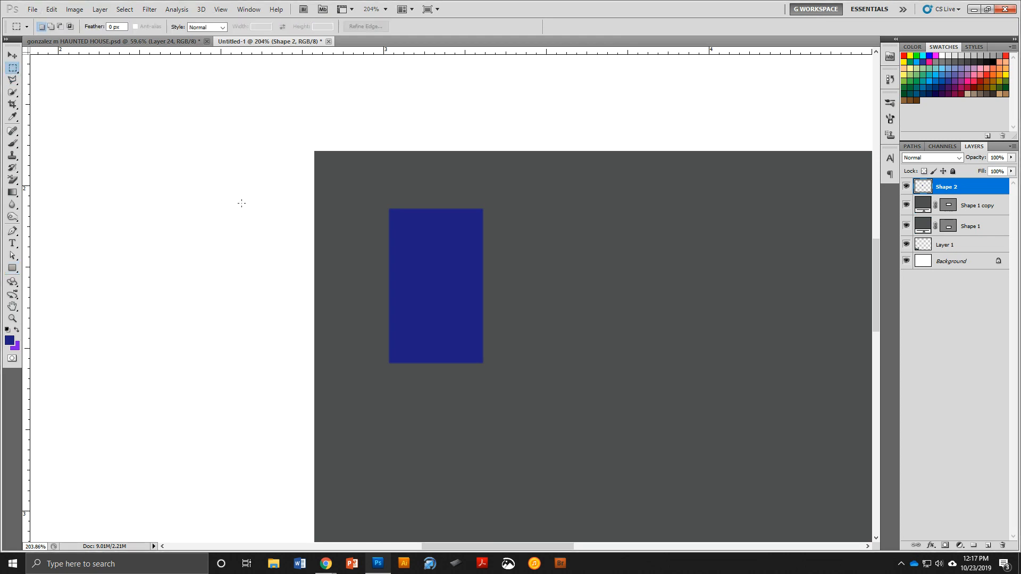
{"action": "left_click_drag", "start_coordinate": [388, 209], "coordinate": [482, 217]}
{"action": "left_click", "coordinate": [7, 330]}
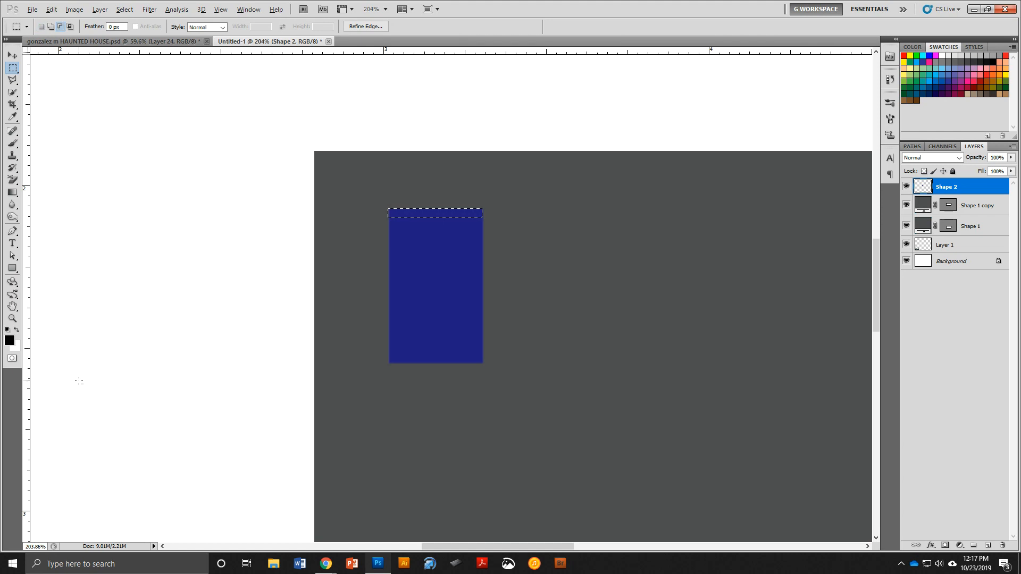
{"action": "key", "text": "alt+BackSpace"}
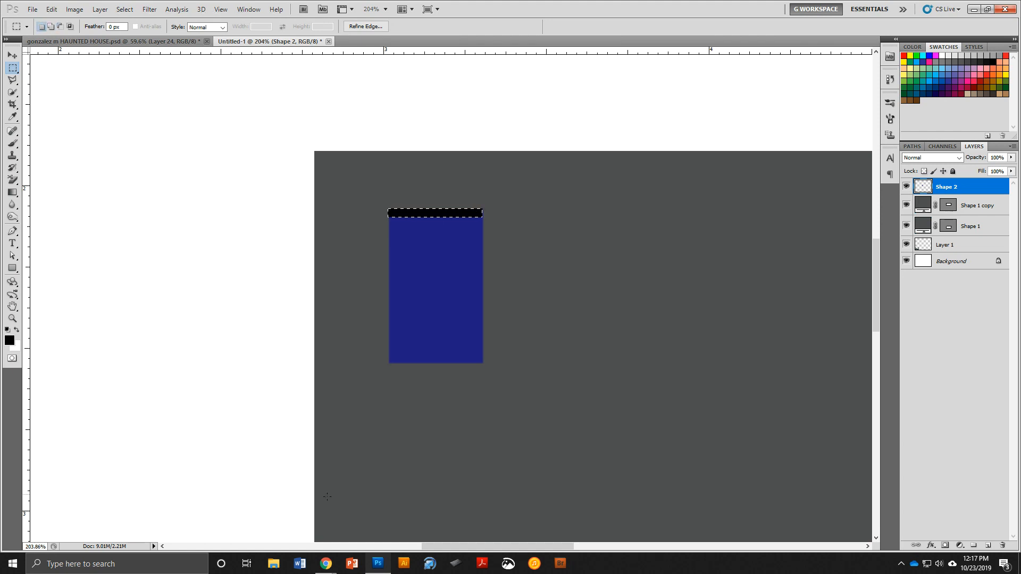
Fill thin strips along the window's bottom, right and left edges with black to complete its frame.
{"action": "left_click_drag", "start_coordinate": [390, 356], "coordinate": [484, 363]}
{"action": "key", "text": "alt"}
{"action": "key", "text": "alt+BackSpace"}
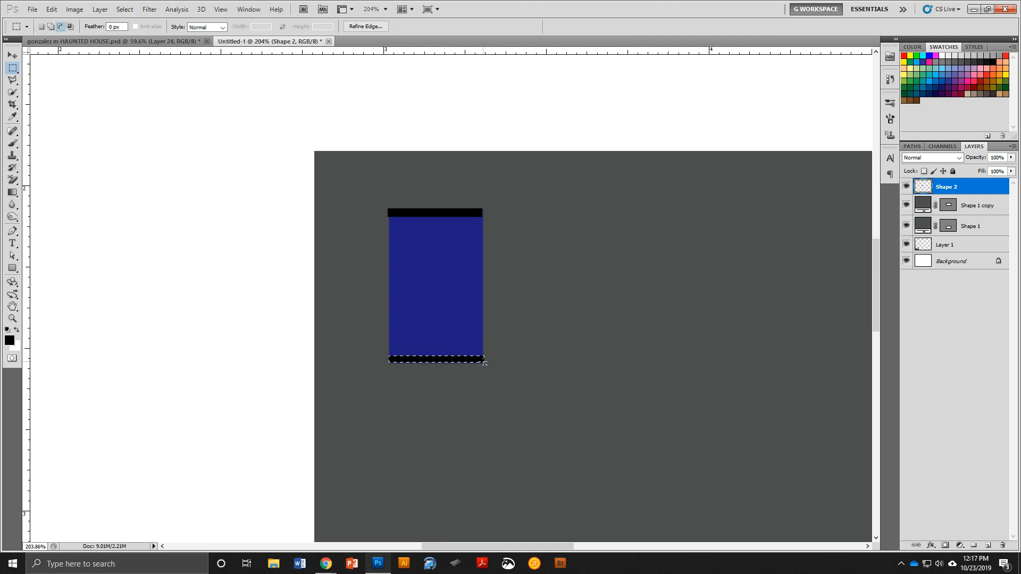
{"action": "left_click_drag", "start_coordinate": [481, 211], "coordinate": [484, 363]}
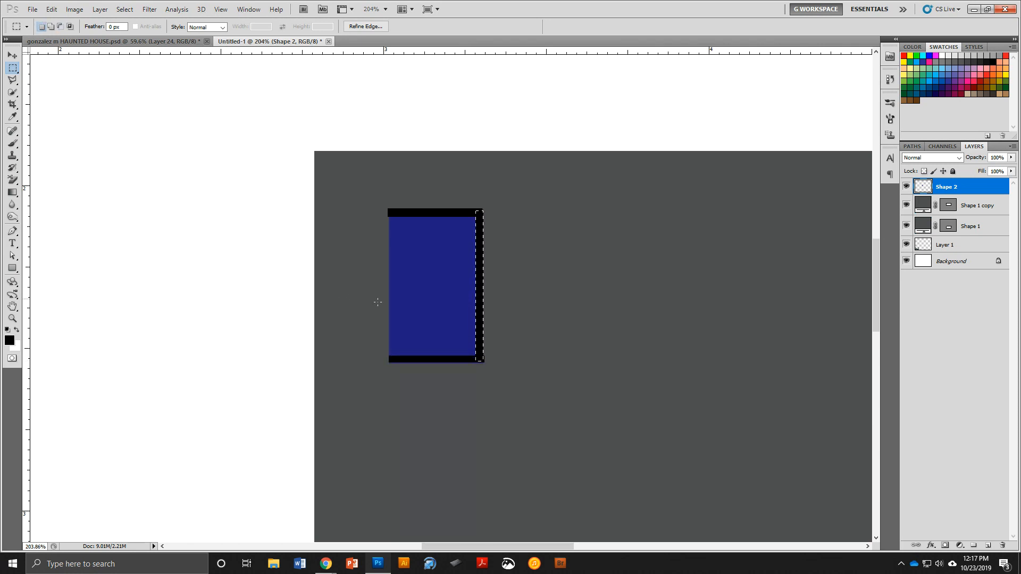
{"action": "left_click_drag", "start_coordinate": [394, 212], "coordinate": [387, 360]}
{"action": "left_click_drag", "start_coordinate": [388, 360], "coordinate": [386, 361]}
{"action": "key", "text": "alt+BackSpace"}
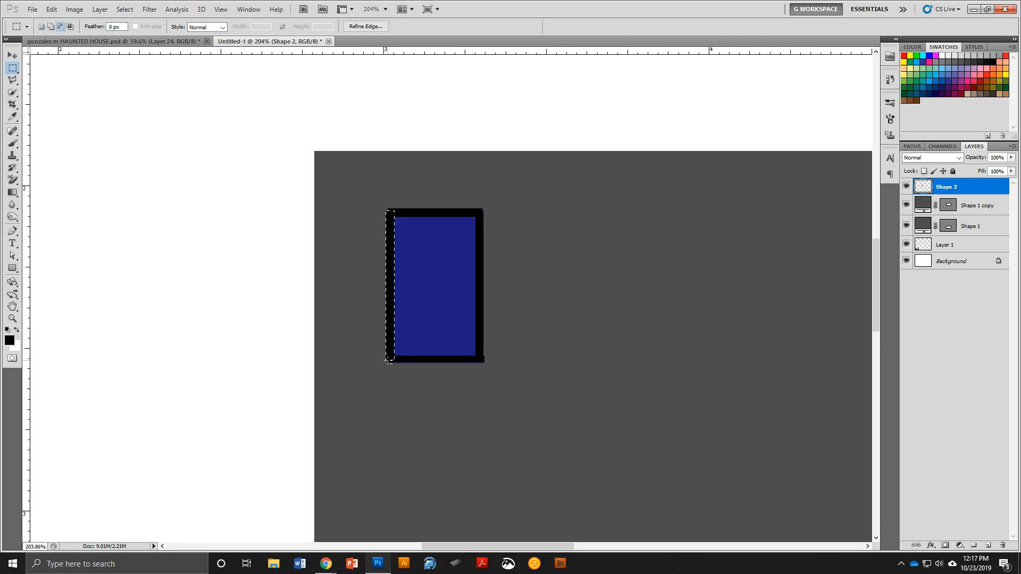
Divide the window into four panes with thin black vertical and horizontal bars through its centre, and clear the selection.
{"action": "left_click_drag", "start_coordinate": [435, 211], "coordinate": [436, 364]}
{"action": "key", "text": "alt+BackSpace"}
{"action": "left_click_drag", "start_coordinate": [388, 287], "coordinate": [483, 289]}
{"action": "key", "text": "alt+BackSpace"}
{"action": "key", "text": "ctrl+d"}
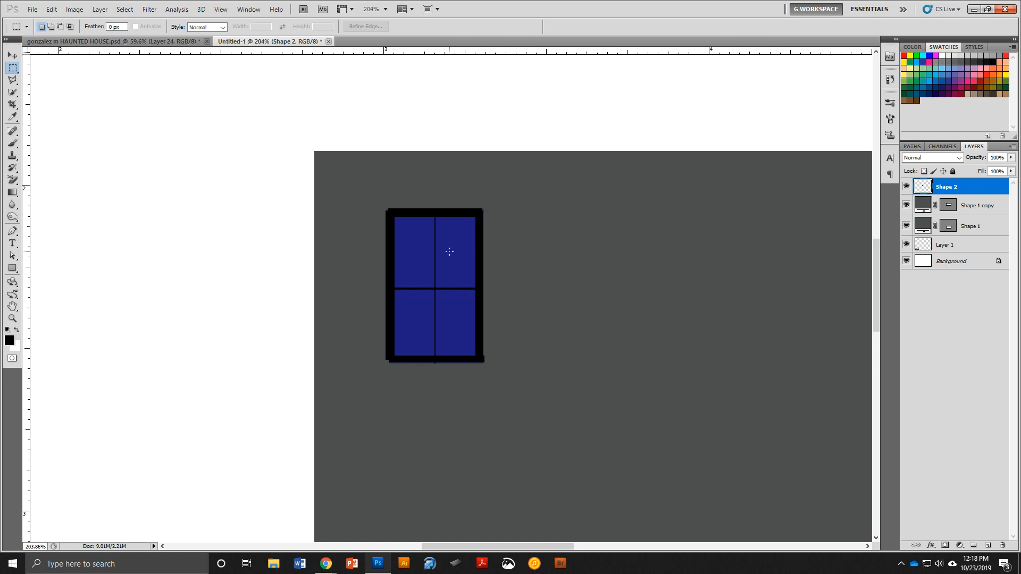
Using the reference house as a guide, place the window on the upper block's left side and a duplicate level with it on the right.
{"action": "key", "text": "v"}
{"action": "left_click_drag", "start_coordinate": [451, 252], "coordinate": [536, 260]}
{"action": "scroll", "coordinate": [540, 264], "scroll_direction": "down", "scroll_amount": 2}
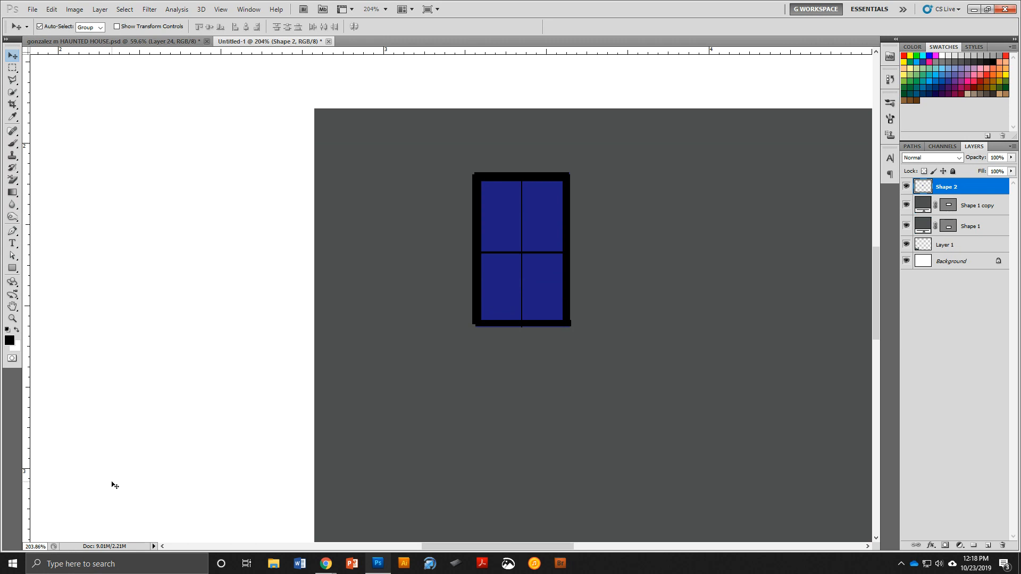
{"action": "scroll", "coordinate": [114, 485], "scroll_direction": "down", "scroll_amount": 10}
{"action": "scroll", "coordinate": [205, 262], "scroll_direction": "left", "scroll_amount": 5}
{"action": "scroll", "coordinate": [128, 466], "scroll_direction": "left", "scroll_amount": 6}
{"action": "scroll", "coordinate": [421, 464], "scroll_direction": "down", "scroll_amount": 1}
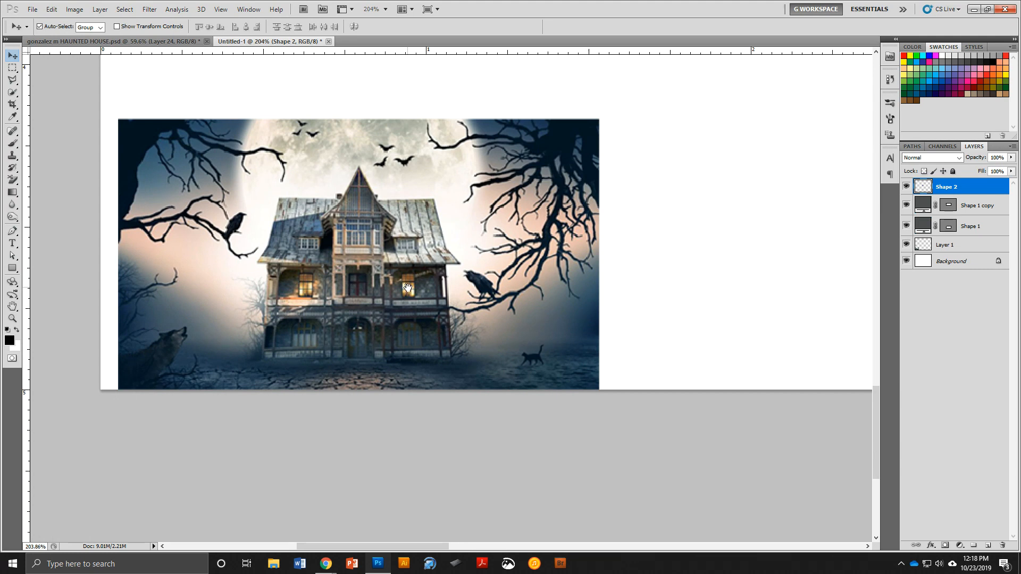
{"action": "left_click_drag", "start_coordinate": [849, 160], "coordinate": [553, 398]}
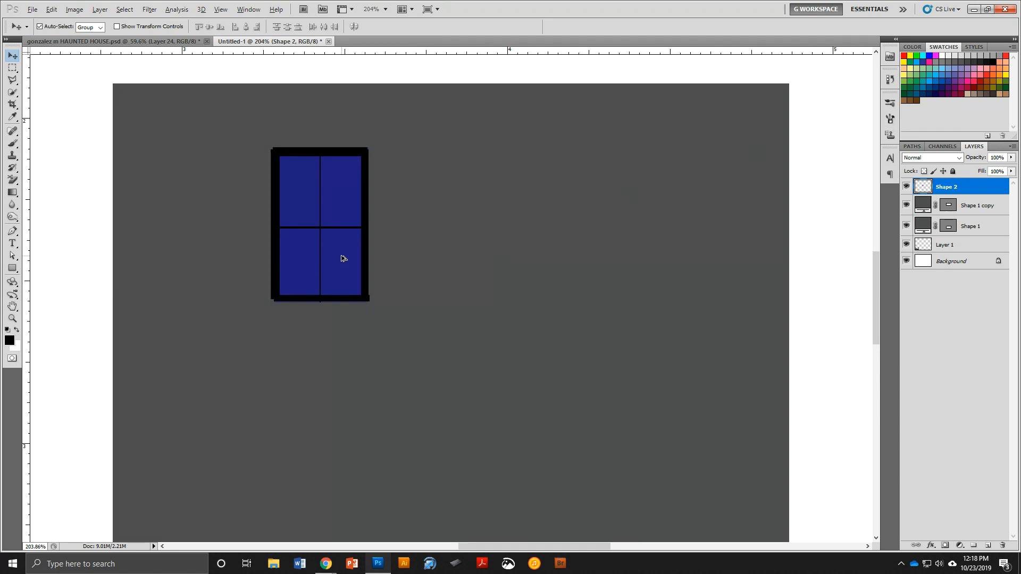
{"action": "left_click_drag", "start_coordinate": [343, 258], "coordinate": [683, 252]}
{"action": "left_click_drag", "start_coordinate": [310, 261], "coordinate": [263, 257]}
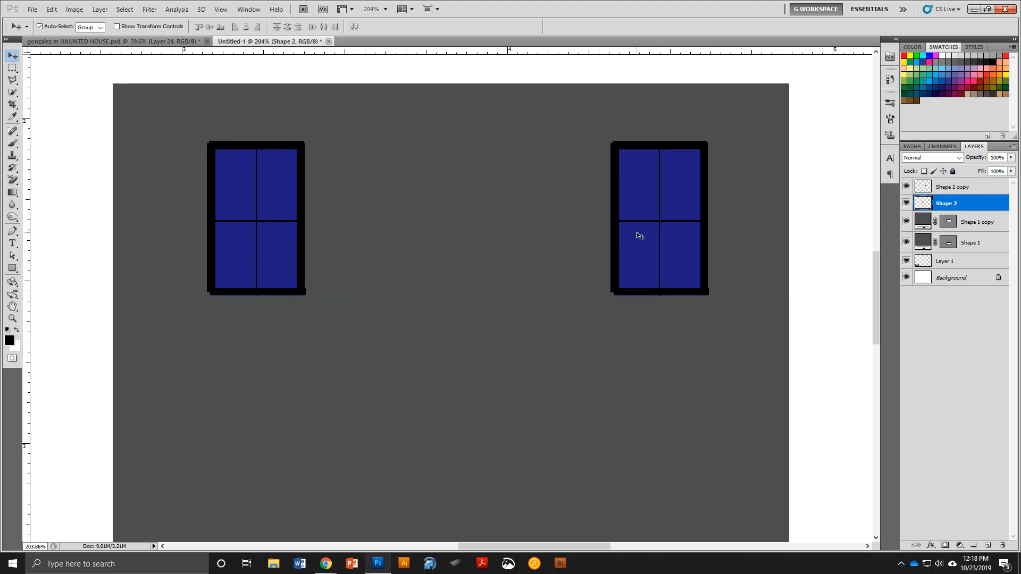
{"action": "left_click_drag", "start_coordinate": [639, 235], "coordinate": [647, 236]}
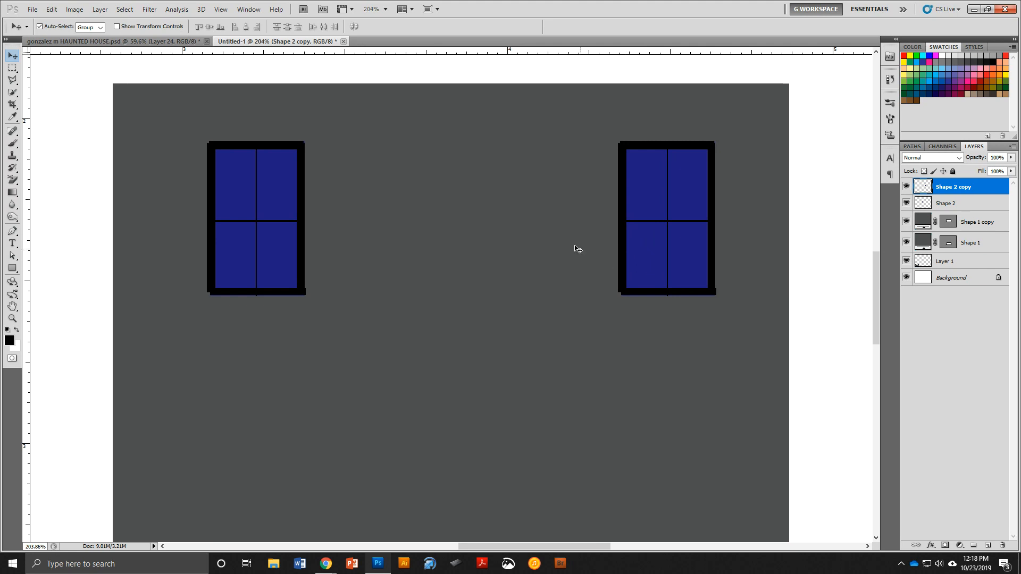
Add a new layer and select a band about 2.1 by 0.3 inches across the block just below the windows.
{"action": "scroll", "coordinate": [546, 226], "scroll_direction": "up", "scroll_amount": 3}
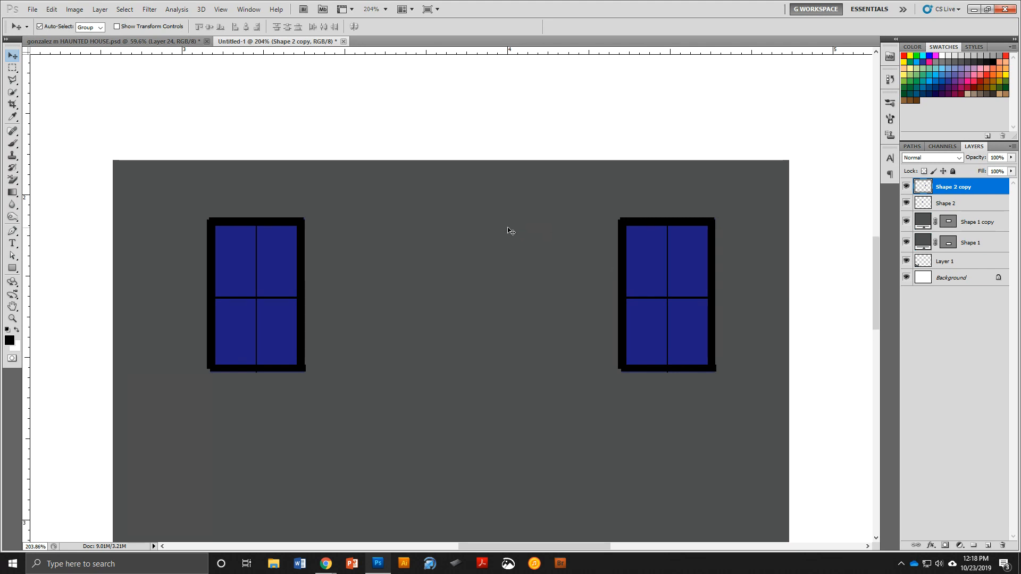
{"action": "scroll", "coordinate": [507, 233], "scroll_direction": "down", "scroll_amount": 1}
{"action": "scroll", "coordinate": [507, 232], "scroll_direction": "down", "scroll_amount": 2}
{"action": "scroll", "coordinate": [507, 233], "scroll_direction": "down", "scroll_amount": 1}
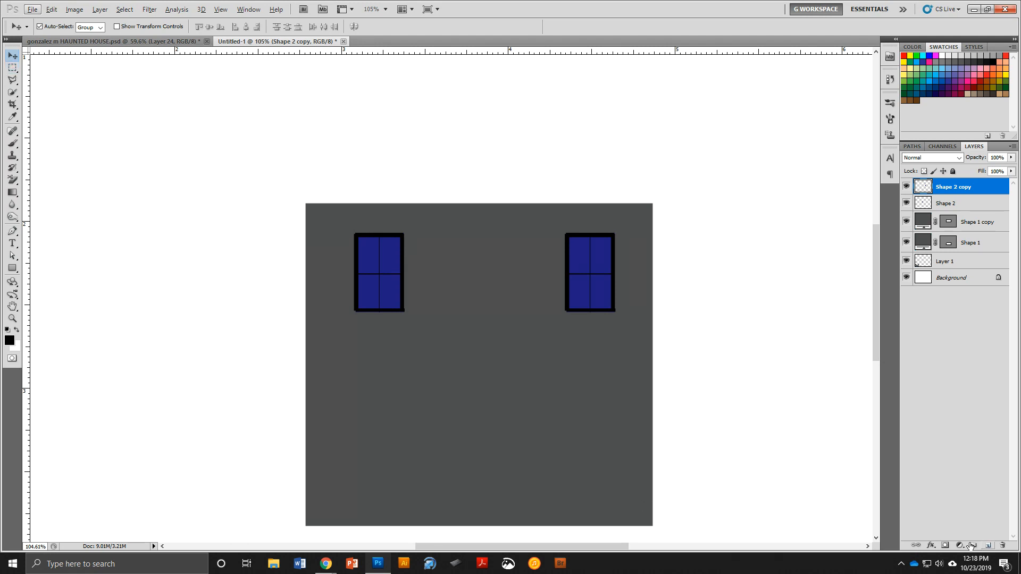
{"action": "left_click", "coordinate": [988, 546]}
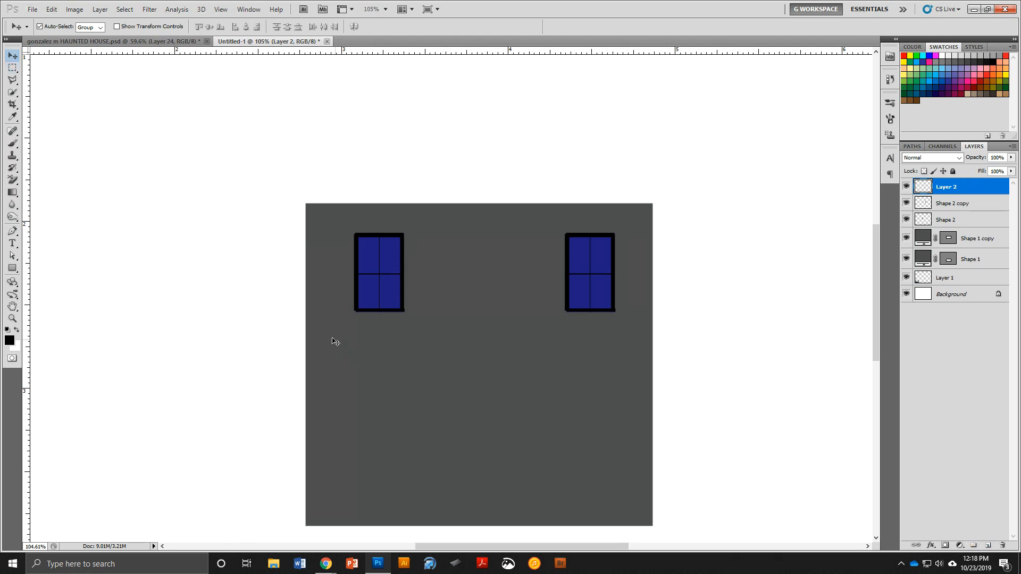
{"action": "left_click", "coordinate": [12, 68]}
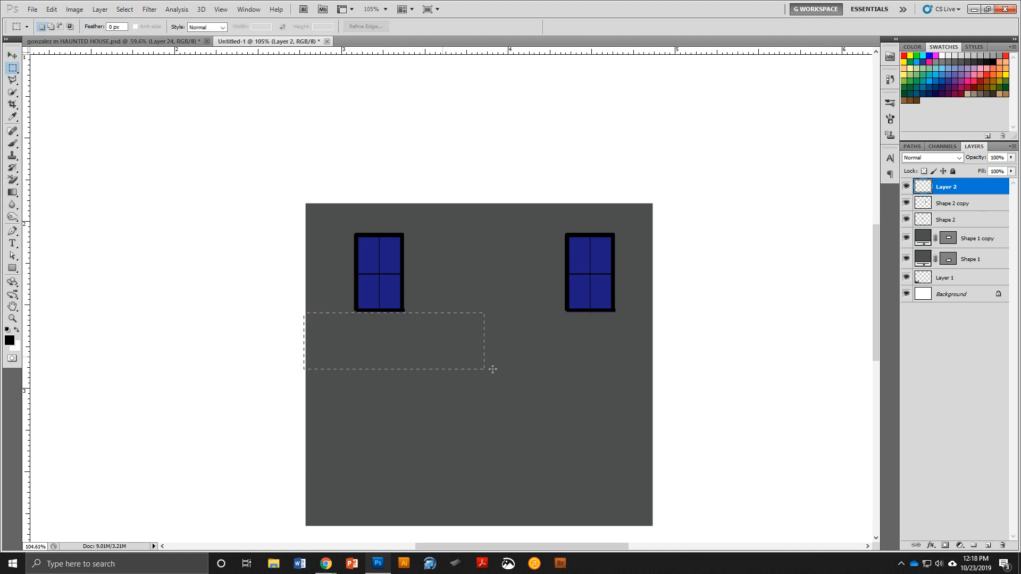
{"action": "left_click_drag", "start_coordinate": [653, 366], "coordinate": [653, 366]}
Hide the lower rectangle's layer and fill the selected band on the new layer with dark gray sampled from the upper block.
{"action": "left_click", "coordinate": [907, 260]}
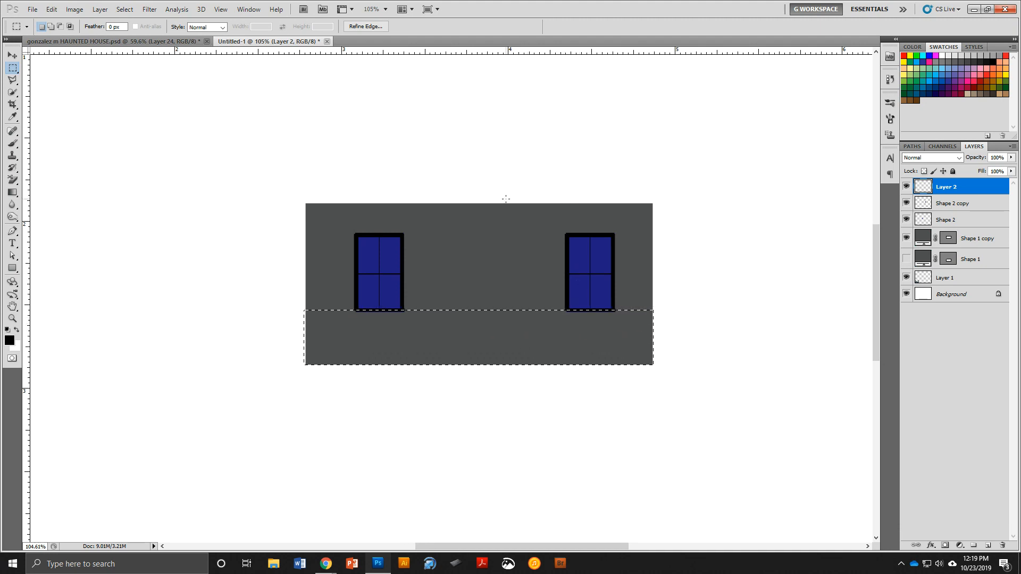
{"action": "key", "text": "i"}
{"action": "left_click", "coordinate": [503, 238]}
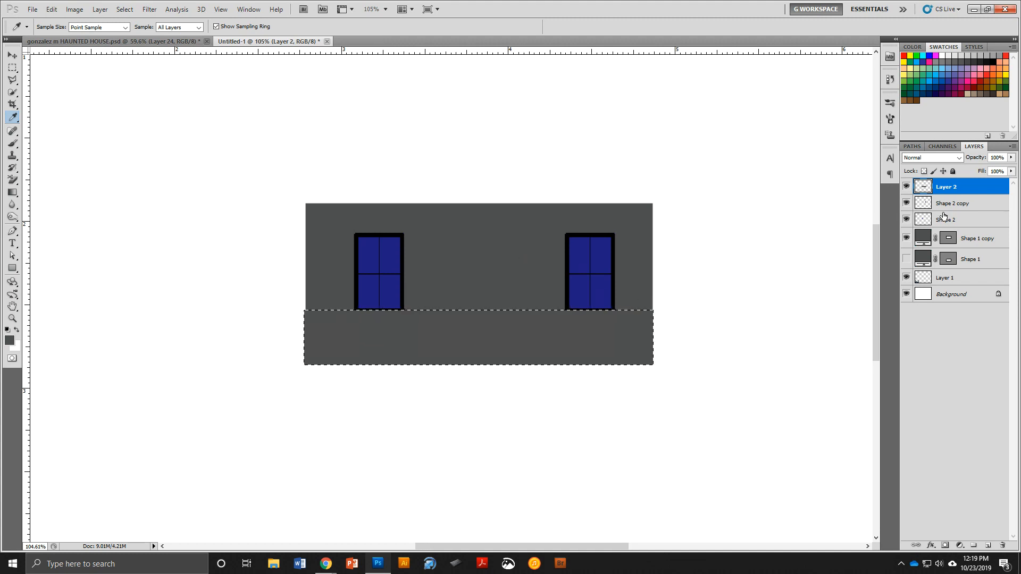
Hide every layer except the gray band and the background, clear the selection, and cut a narrow vertical slot near the band's left end.
{"action": "left_click_drag", "start_coordinate": [906, 203], "coordinate": [908, 275]}
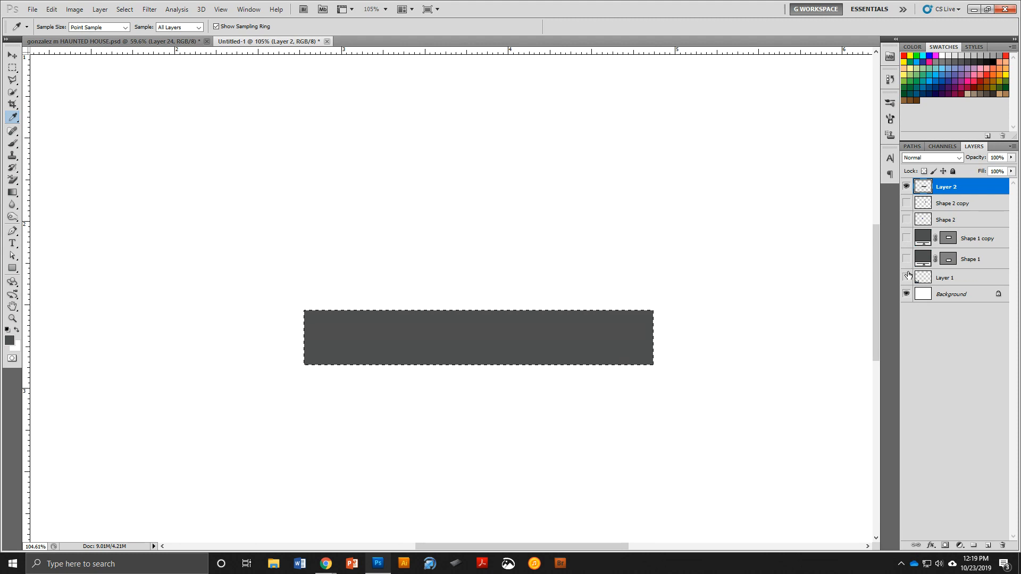
{"action": "key", "text": "ctrl+d"}
{"action": "left_click", "coordinate": [12, 67]}
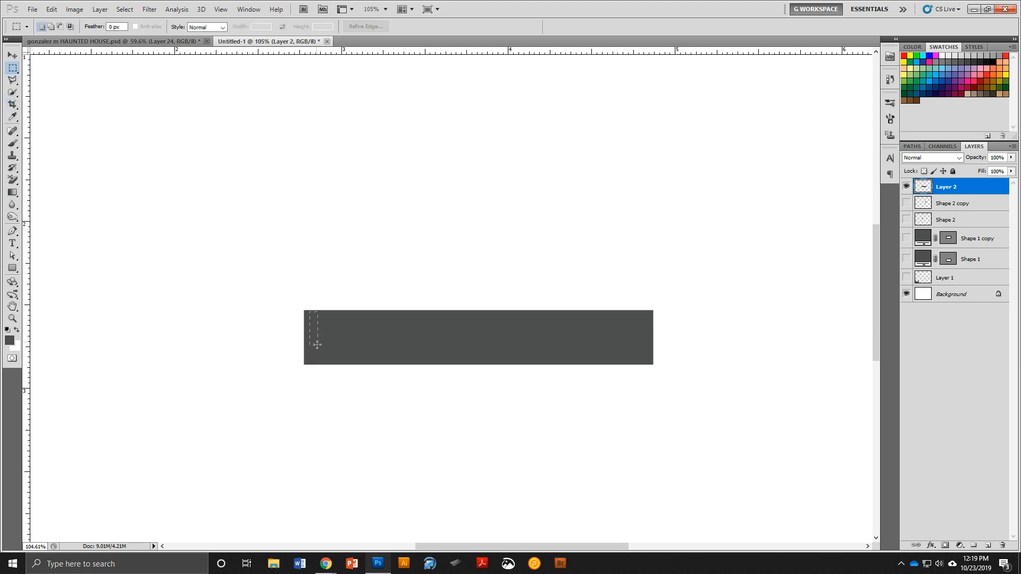
{"action": "left_click_drag", "start_coordinate": [316, 360], "coordinate": [318, 360]}
{"action": "key", "text": "Delete"}
Repeat the same slot cut at even spacing toward the right until the band has six slots, leaving thin railing bars between them.
{"action": "key", "text": "shift+Right"}
{"action": "key", "text": "Delete"}
{"action": "key", "text": "Right"}
{"action": "key", "text": "Right"}
{"action": "key", "text": "shift+Right"}
{"action": "key", "text": "shift+Right"}
{"action": "key", "text": "Right"}
{"action": "key", "text": "Right"}
{"action": "key", "text": "Right"}
{"action": "key", "text": "Right"}
{"action": "key", "text": "Delete"}
{"action": "key", "text": "shift+Right"}
{"action": "key", "text": "shift+Right"}
{"action": "key", "text": "Right"}
{"action": "key", "text": "Right"}
{"action": "key", "text": "Right"}
{"action": "key", "text": "Right"}
{"action": "key", "text": "Right"}
{"action": "key", "text": "Right"}
{"action": "key", "text": "Right"}
{"action": "key", "text": "Delete"}
{"action": "key", "text": "shift+Right"}
{"action": "key", "text": "shift+Right"}
{"action": "key", "text": "Right"}
{"action": "key", "text": "Right"}
{"action": "key", "text": "Right"}
{"action": "key", "text": "Right"}
{"action": "key", "text": "Right"}
{"action": "key", "text": "Right"}
{"action": "key", "text": "Right"}
{"action": "key", "text": "Delete"}
{"action": "key", "text": "Right"}
{"action": "key", "text": "Right"}
{"action": "key", "text": "Right"}
{"action": "key", "text": "Right"}
{"action": "key", "text": "Right"}
{"action": "key", "text": "Right"}
{"action": "key", "text": "Right"}
{"action": "key", "text": "Delete"}
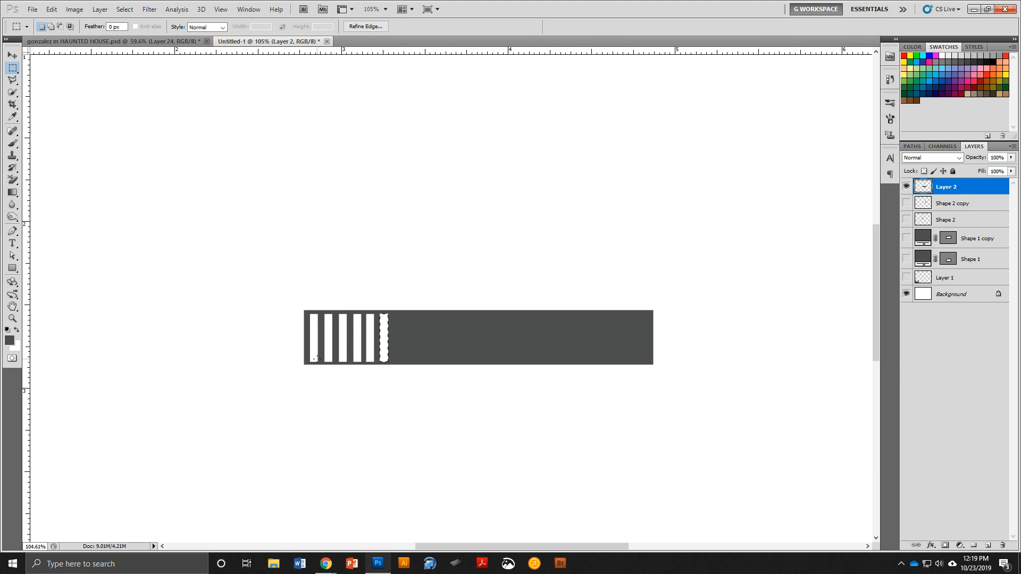
Continue the railing with five more identical slots to the right of the sixth, keeping the bars between them similar in width.
{"action": "key", "text": "shift+Right"}
{"action": "key", "text": "shift+Right"}
{"action": "key", "text": "Right"}
{"action": "key", "text": "Right"}
{"action": "key", "text": "Right"}
{"action": "key", "text": "Right"}
{"action": "key", "text": "Right"}
{"action": "key", "text": "Right"}
{"action": "key", "text": "Right"}
{"action": "key", "text": "Delete"}
{"action": "key", "text": "Right"}
{"action": "key", "text": "Right"}
{"action": "key", "text": "Right"}
{"action": "key", "text": "Right"}
{"action": "key", "text": "Right"}
{"action": "key", "text": "Delete"}
{"action": "key", "text": "shift+Right"}
{"action": "key", "text": "shift+Right"}
{"action": "key", "text": "Right"}
{"action": "key", "text": "Right"}
{"action": "key", "text": "Right"}
{"action": "key", "text": "Right"}
{"action": "key", "text": "Right"}
{"action": "key", "text": "Delete"}
{"action": "key", "text": "Right"}
{"action": "key", "text": "Right"}
{"action": "key", "text": "Right"}
{"action": "key", "text": "Right"}
{"action": "key", "text": "Right"}
{"action": "key", "text": "Right"}
{"action": "key", "text": "Right"}
{"action": "key", "text": "Right"}
{"action": "key", "text": "Right"}
{"action": "key", "text": "Right"}
{"action": "key", "text": "Right"}
{"action": "key", "text": "Right"}
{"action": "key", "text": "Right"}
{"action": "key", "text": "Right"}
{"action": "key", "text": "Right"}
{"action": "key", "text": "Right"}
{"action": "key", "text": "Right"}
{"action": "key", "text": "Right"}
{"action": "key", "text": "Right"}
{"action": "key", "text": "Right"}
{"action": "key", "text": "Right"}
{"action": "key", "text": "Delete"}
{"action": "key", "text": "Right"}
{"action": "key", "text": "Right"}
{"action": "key", "text": "Right"}
{"action": "key", "text": "Right"}
{"action": "key", "text": "Right"}
{"action": "key", "text": "Right"}
{"action": "key", "text": "Right"}
{"action": "key", "text": "Right"}
{"action": "key", "text": "Right"}
{"action": "key", "text": "Right"}
{"action": "key", "text": "Right"}
{"action": "key", "text": "Right"}
{"action": "key", "text": "Right"}
{"action": "key", "text": "Right"}
{"action": "key", "text": "Right"}
{"action": "key", "text": "Right"}
{"action": "key", "text": "Right"}
{"action": "key", "text": "Delete"}
Undo the eleventh slot's cut and recut it slightly farther right so the bar before it matches the others.
{"action": "key", "text": "Right"}
{"action": "key", "text": "Right"}
{"action": "key", "text": "Right"}
{"action": "key", "text": "Right"}
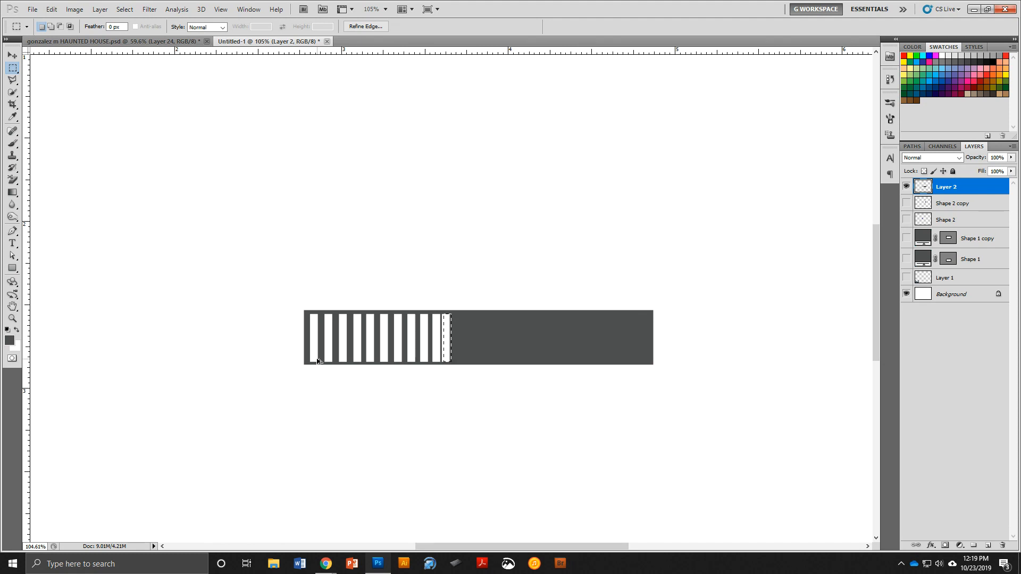
{"action": "key", "text": "ctrl+z"}
{"action": "key", "text": "Delete"}
Continue the railing with five more evenly spaced slots, bringing the band to sixteen slots.
{"action": "key", "text": "shift+Right"}
{"action": "key", "text": "shift+Right"}
{"action": "key", "text": "Delete"}
{"action": "key", "text": "Right"}
{"action": "key", "text": "Right"}
{"action": "key", "text": "Right"}
{"action": "key", "text": "Right"}
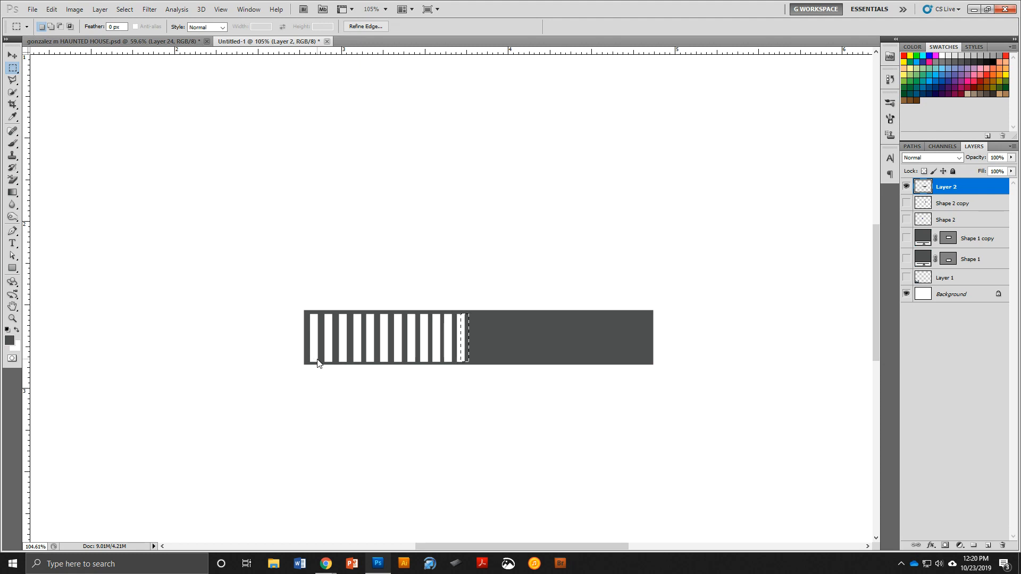
{"action": "key", "text": "Delete"}
{"action": "key", "text": "shift+Right"}
{"action": "key", "text": "shift+Right"}
{"action": "key", "text": "Right"}
{"action": "key", "text": "Right"}
{"action": "key", "text": "Right"}
{"action": "key", "text": "Right"}
{"action": "key", "text": "Delete"}
{"action": "key", "text": "shift+Right"}
{"action": "key", "text": "shift+Right"}
{"action": "key", "text": "Right"}
{"action": "key", "text": "Right"}
{"action": "key", "text": "Right"}
{"action": "key", "text": "Right"}
{"action": "key", "text": "Delete"}
{"action": "key", "text": "shift+Right"}
{"action": "key", "text": "shift+Right"}
{"action": "key", "text": "Right"}
{"action": "key", "text": "Right"}
{"action": "key", "text": "Right"}
{"action": "key", "text": "Right"}
{"action": "key", "text": "Delete"}
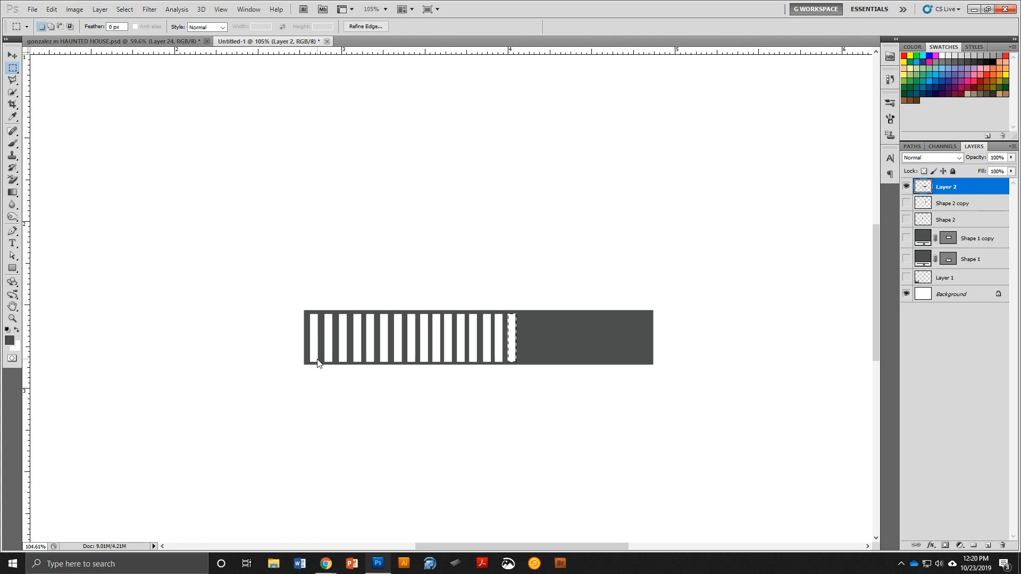
Cut four more identical slots past the band's middle, keeping the same bar width between them.
{"action": "key", "text": "shift+Right"}
{"action": "key", "text": "shift+Right"}
{"action": "key", "text": "Right"}
{"action": "key", "text": "Right"}
{"action": "key", "text": "Right"}
{"action": "key", "text": "Right"}
{"action": "key", "text": "Delete"}
{"action": "key", "text": "shift+Right"}
{"action": "key", "text": "shift+Right"}
{"action": "key", "text": "Right"}
{"action": "key", "text": "Right"}
{"action": "key", "text": "Right"}
{"action": "key", "text": "Right"}
{"action": "key", "text": "Delete"}
{"action": "key", "text": "shift+Right"}
{"action": "key", "text": "shift+Right"}
{"action": "key", "text": "Right"}
{"action": "key", "text": "Right"}
{"action": "key", "text": "Right"}
{"action": "key", "text": "Right"}
{"action": "key", "text": "Delete"}
{"action": "key", "text": "shift+Right"}
{"action": "key", "text": "shift+Right"}
{"action": "key", "text": "Right"}
{"action": "key", "text": "Right"}
{"action": "key", "text": "Right"}
{"action": "key", "text": "Right"}
{"action": "key", "text": "Delete"}
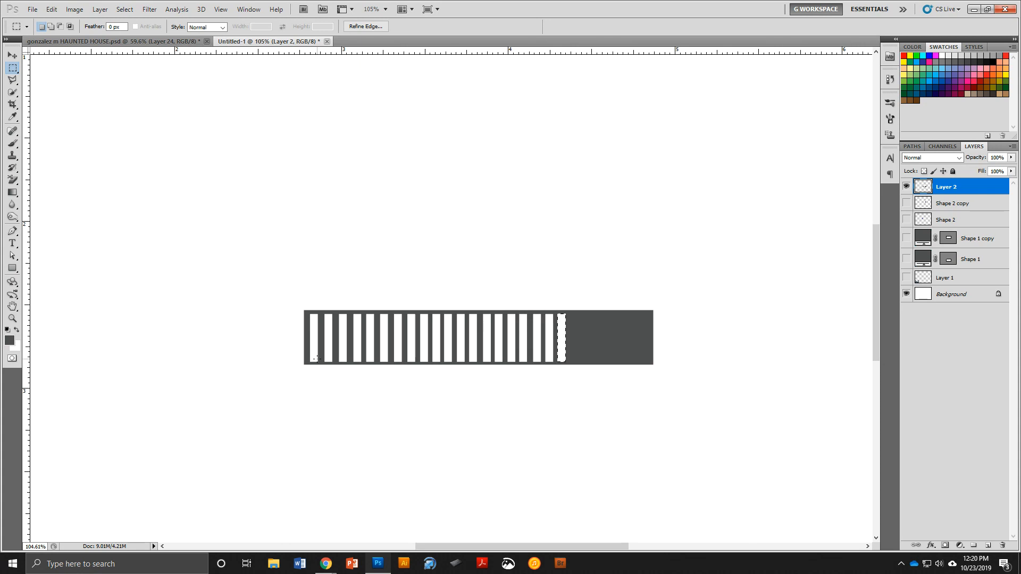
Extend the slots toward the band's right end with five further cuts, bringing the railing to twenty-five slots.
{"action": "key", "text": "shift+Right"}
{"action": "key", "text": "shift+Right"}
{"action": "key", "text": "Right"}
{"action": "key", "text": "Right"}
{"action": "key", "text": "Right"}
{"action": "key", "text": "Right"}
{"action": "key", "text": "Delete"}
{"action": "key", "text": "shift+Right"}
{"action": "key", "text": "shift+Right"}
{"action": "key", "text": "Right"}
{"action": "key", "text": "Right"}
{"action": "key", "text": "Right"}
{"action": "key", "text": "Right"}
{"action": "key", "text": "Delete"}
{"action": "key", "text": "shift+Right"}
{"action": "key", "text": "shift+Right"}
{"action": "key", "text": "Delete"}
{"action": "key", "text": "shift+Right"}
{"action": "key", "text": "shift+Right"}
{"action": "key", "text": "Right"}
{"action": "key", "text": "Right"}
{"action": "key", "text": "Delete"}
{"action": "key", "text": "shift+Right"}
{"action": "key", "text": "shift+Right"}
{"action": "key", "text": "Right"}
{"action": "key", "text": "Right"}
{"action": "key", "text": "Right"}
{"action": "key", "text": "Right"}
{"action": "key", "text": "Delete"}
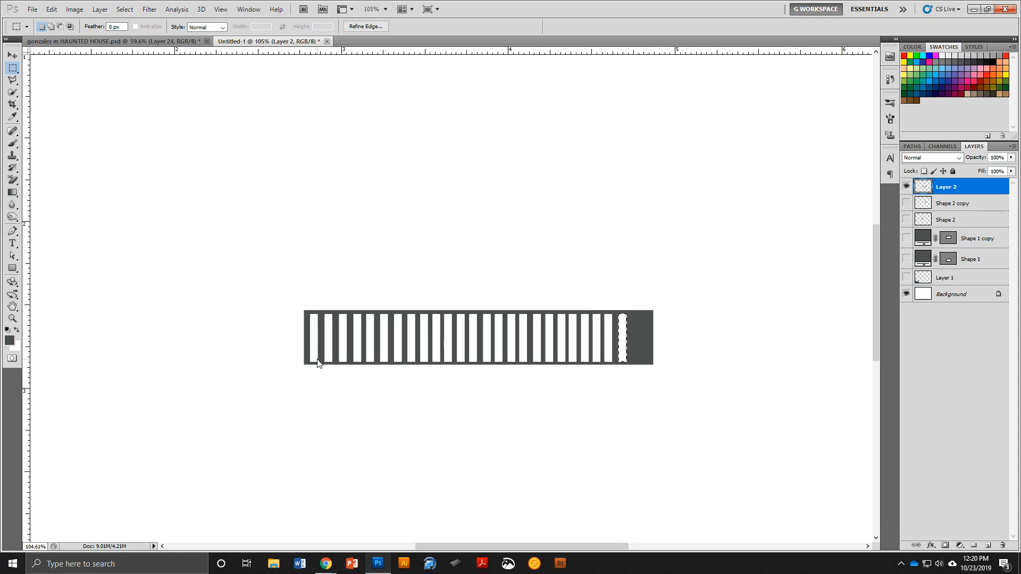
Cut the last two slots, leaving a narrow bar at the band's right end, and clear the selection.
{"action": "key", "text": "shift+Right"}
{"action": "key", "text": "shift+Right"}
{"action": "key", "text": "Delete"}
{"action": "key", "text": "shift+Right"}
{"action": "key", "text": "Right"}
{"action": "key", "text": "Right"}
{"action": "key", "text": "Right"}
{"action": "key", "text": "Right"}
{"action": "key", "text": "Right"}
{"action": "key", "text": "Right"}
{"action": "key", "text": "Right"}
{"action": "key", "text": "Delete"}
{"action": "left_click", "coordinate": [319, 362]}
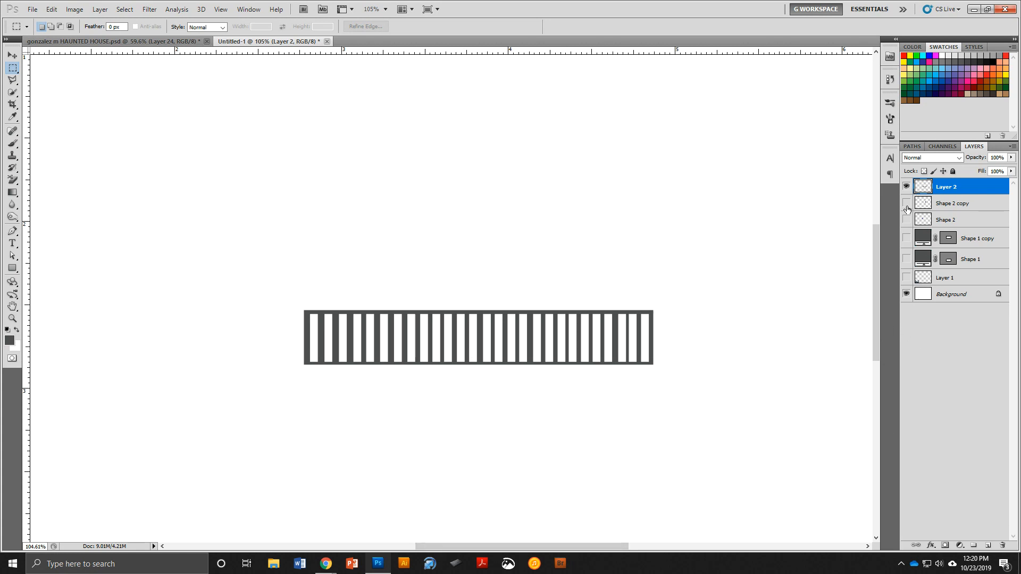
Show all hidden layers again and darken the railing with a Hue/Saturation lightness of about -40.
{"action": "left_click_drag", "start_coordinate": [906, 220], "coordinate": [905, 280]}
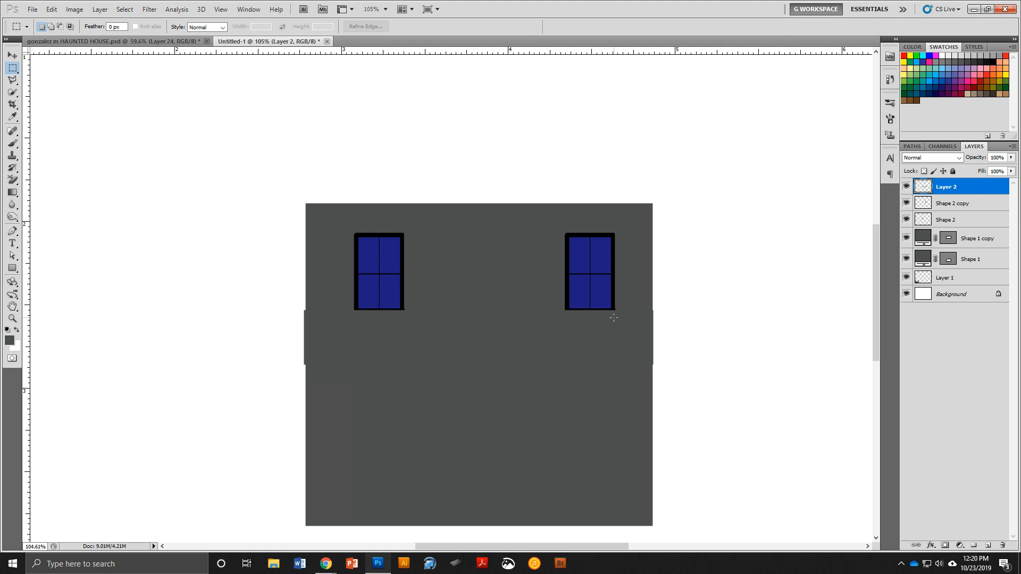
{"action": "key", "text": "ctrl+u"}
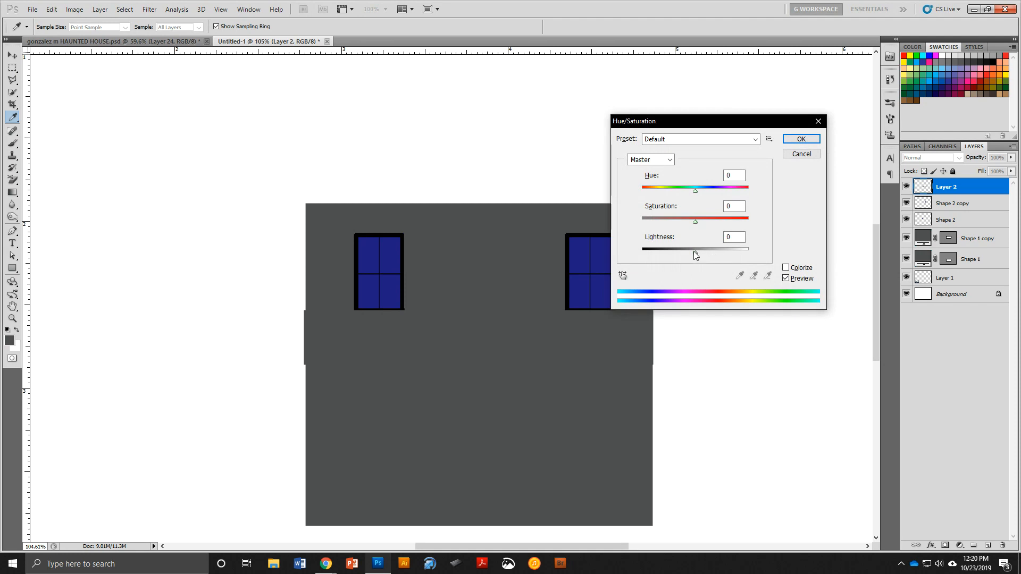
{"action": "left_click_drag", "start_coordinate": [693, 250], "coordinate": [674, 254]}
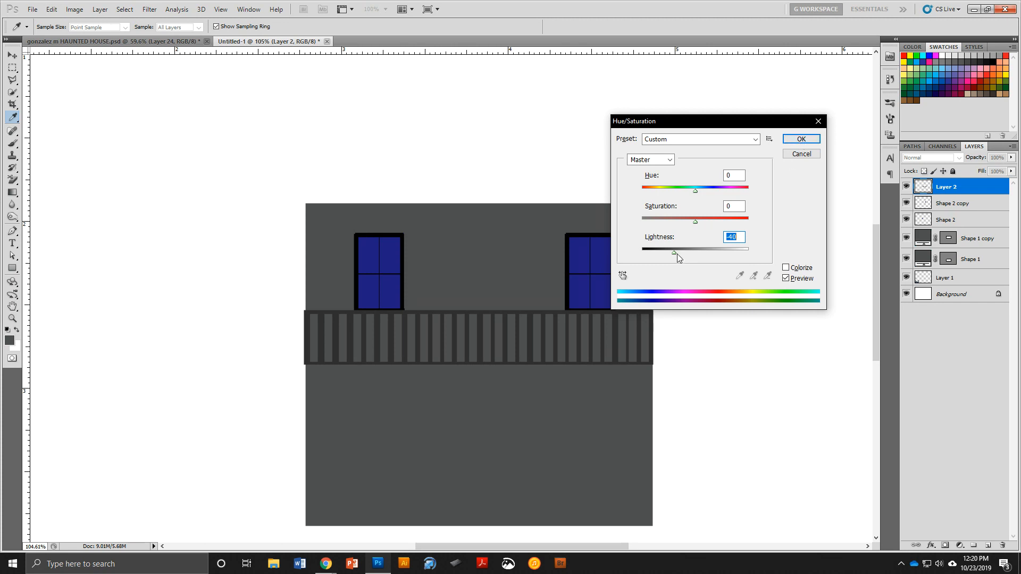
{"action": "mouse_move", "coordinate": [673, 253]}
{"action": "left_mouse_down"}
{"action": "mouse_move", "coordinate": [722, 254]}
{"action": "mouse_move", "coordinate": [679, 257]}
{"action": "left_mouse_up"}
{"action": "left_click", "coordinate": [801, 138]}
{"action": "key", "text": "m"}
Examine the roof and central tower of the haunted house reference picture in the canvas's lower-left corner.
{"action": "scroll", "coordinate": [563, 307], "scroll_direction": "down", "scroll_amount": 3}
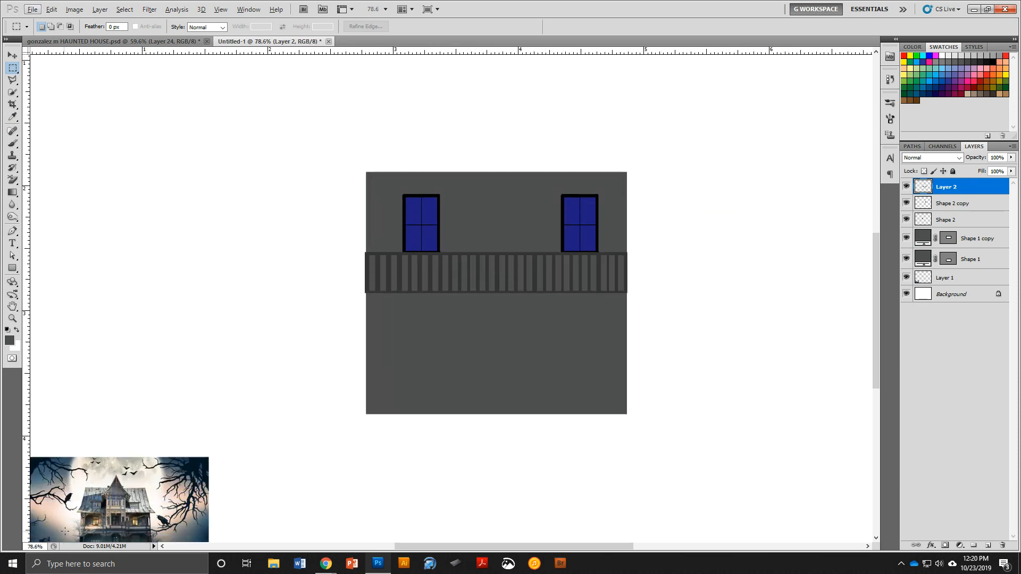
{"action": "left_click_drag", "start_coordinate": [64, 524], "coordinate": [330, 312]}
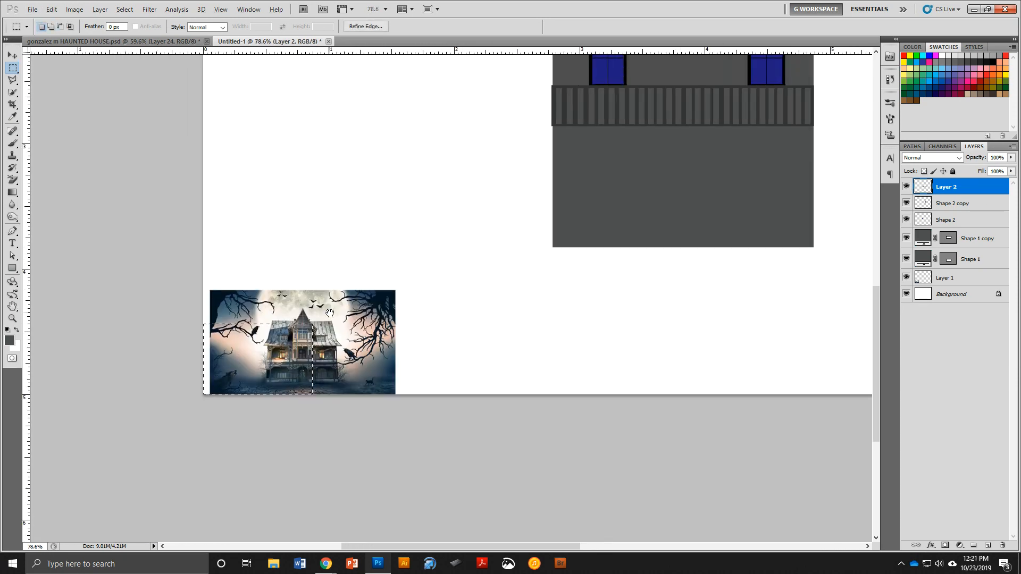
{"action": "left_click", "coordinate": [306, 347]}
{"action": "scroll", "coordinate": [267, 374], "scroll_direction": "up", "scroll_amount": 5}
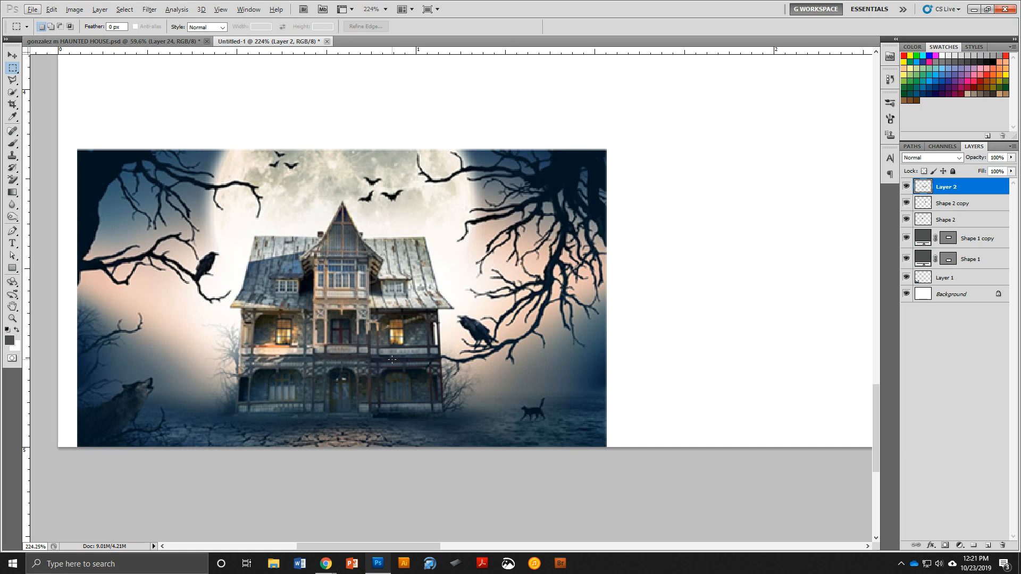
{"action": "scroll", "coordinate": [392, 360], "scroll_direction": "down", "scroll_amount": 5}
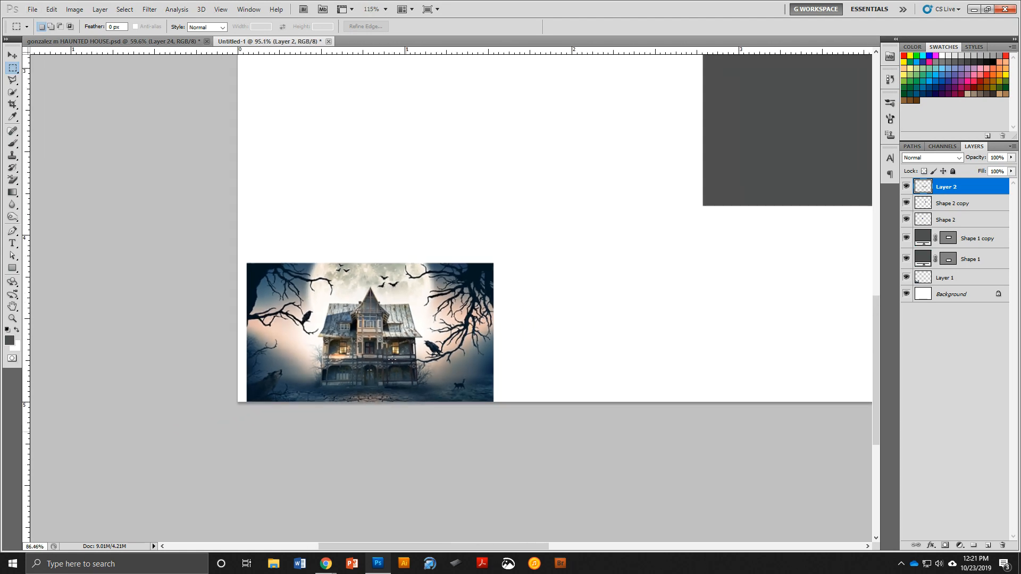
{"action": "left_click_drag", "start_coordinate": [581, 234], "coordinate": [510, 349]}
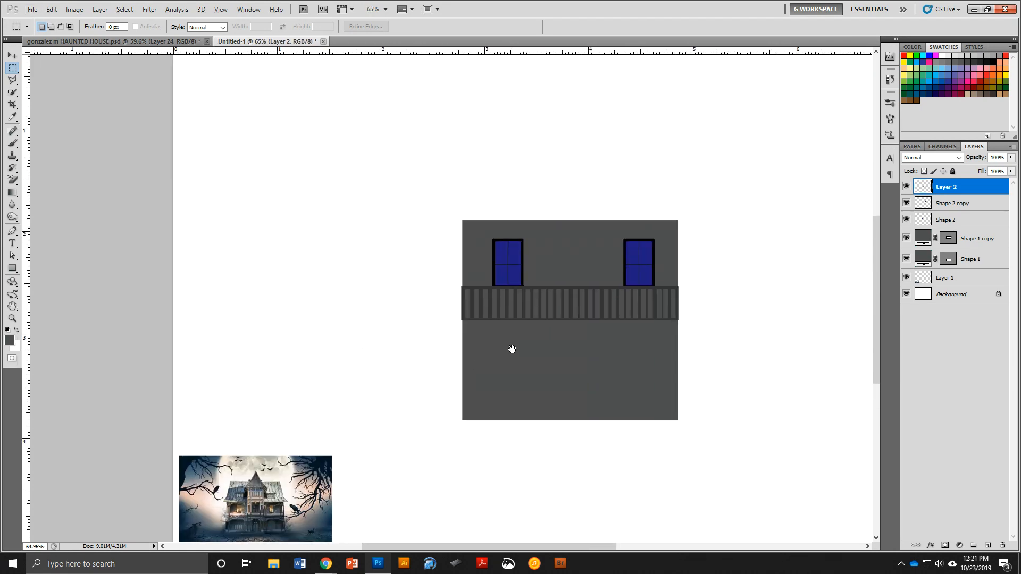
Draw a closed roof shape with the Pen tool above the windows, slightly tapered toward the ridge and with eaves flaring past both walls.
{"action": "left_click", "coordinate": [12, 231]}
{"action": "scroll", "coordinate": [633, 99], "scroll_direction": "up", "scroll_amount": 2}
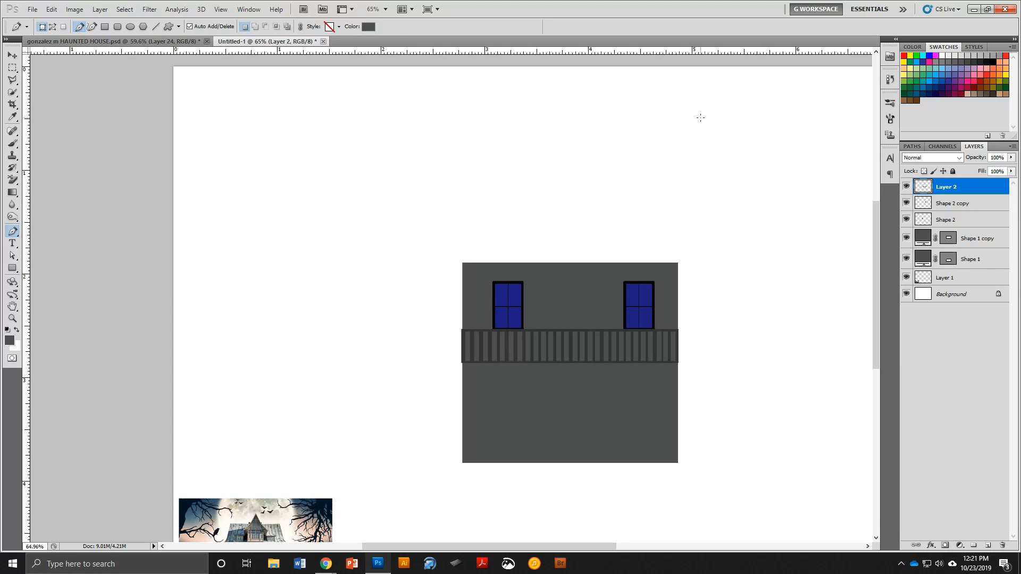
{"action": "scroll", "coordinate": [700, 118], "scroll_direction": "down", "scroll_amount": 2}
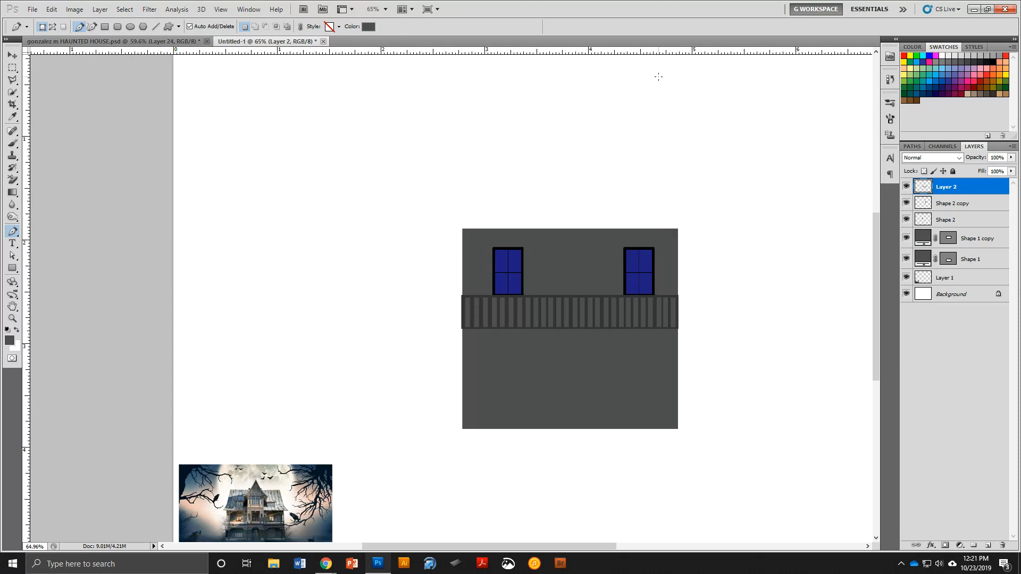
{"action": "left_click", "coordinate": [686, 110]}
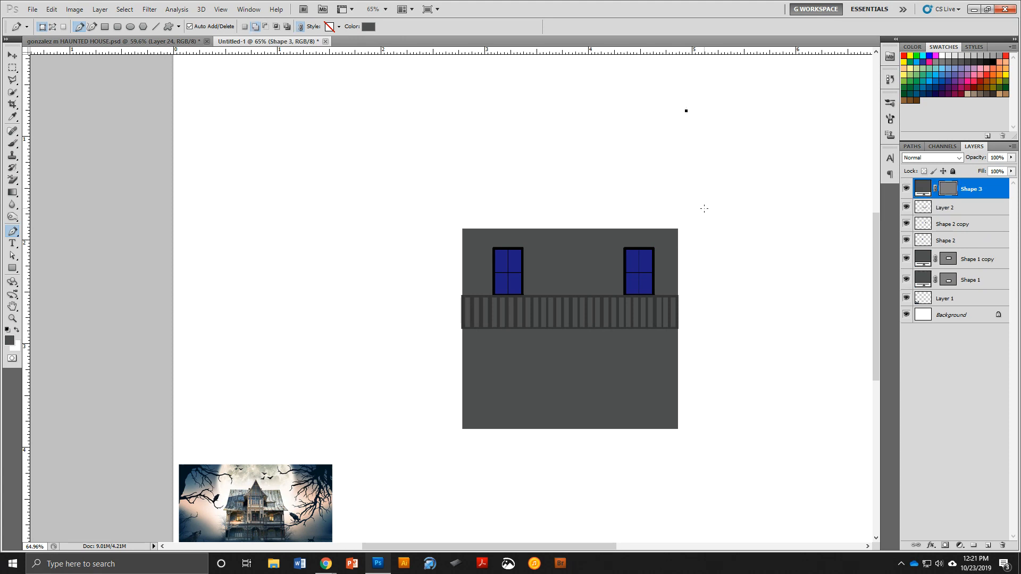
{"action": "left_click", "coordinate": [703, 210]}
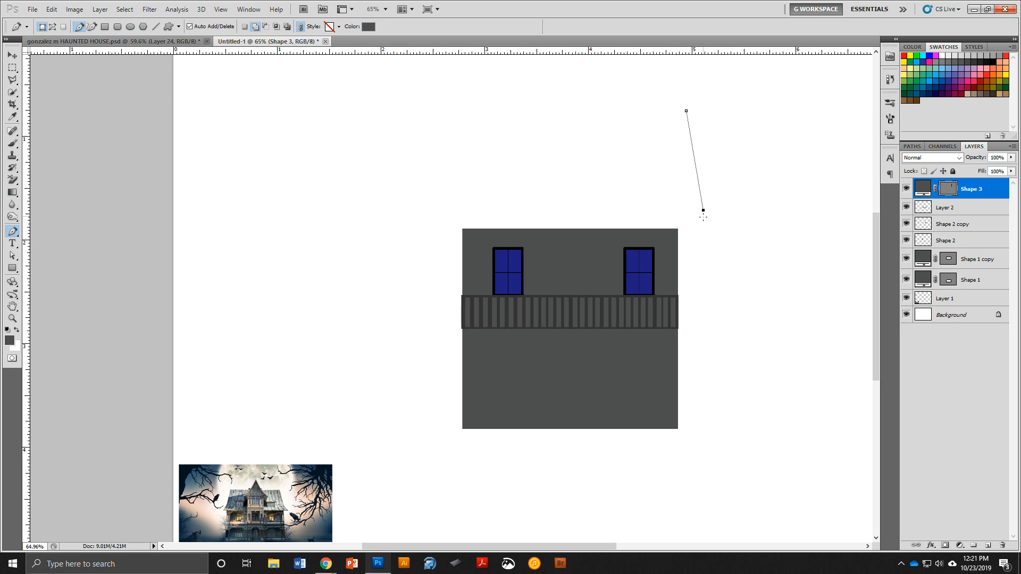
{"action": "left_click", "coordinate": [728, 235]}
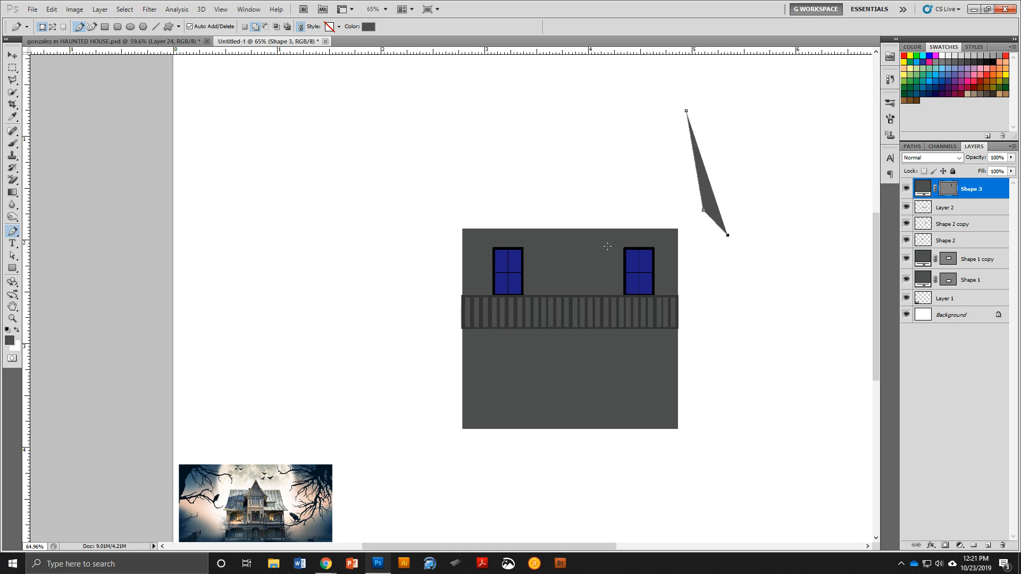
{"action": "left_click", "coordinate": [415, 239]}
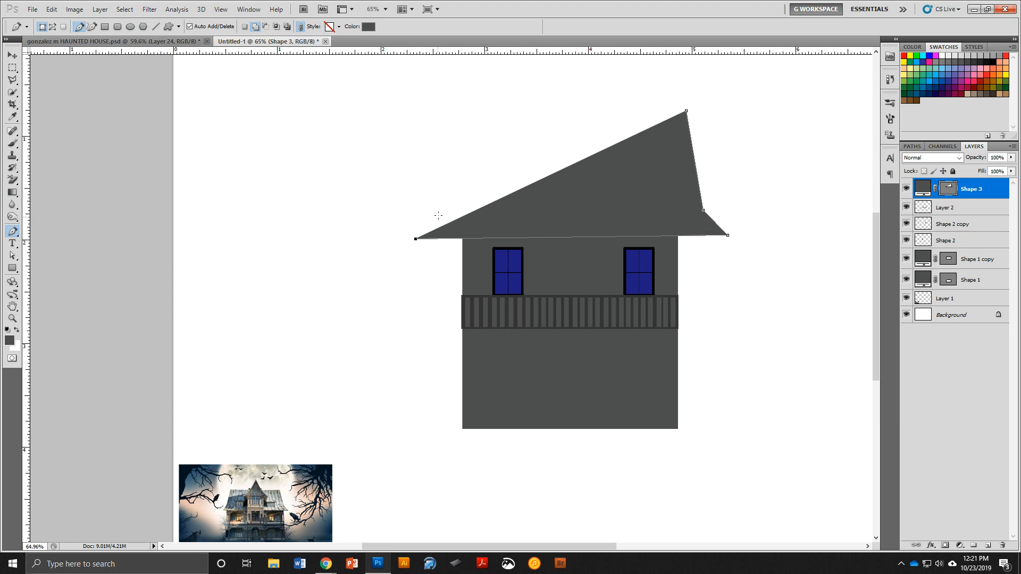
{"action": "left_click", "coordinate": [439, 214]}
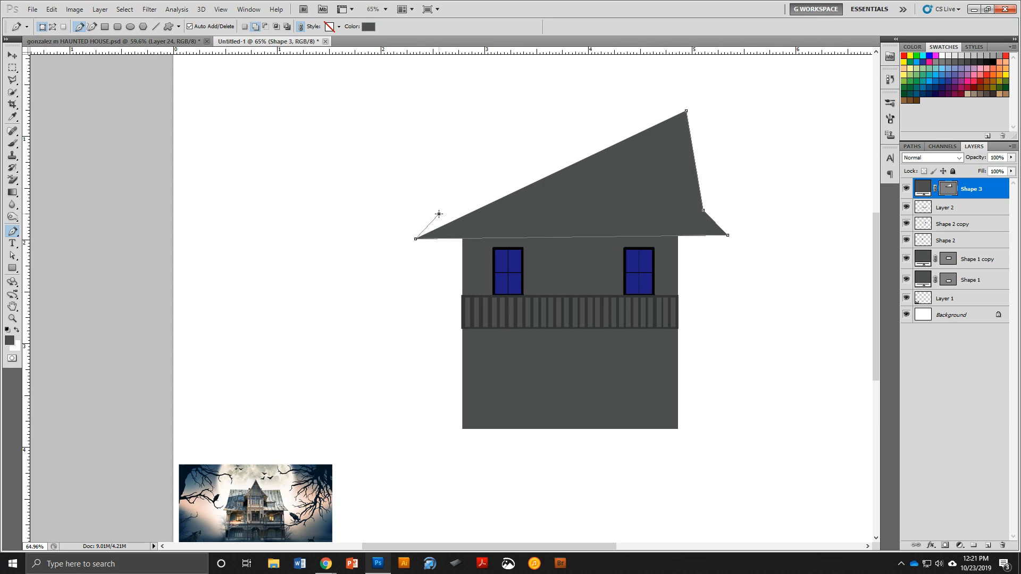
{"action": "left_click", "coordinate": [453, 112]}
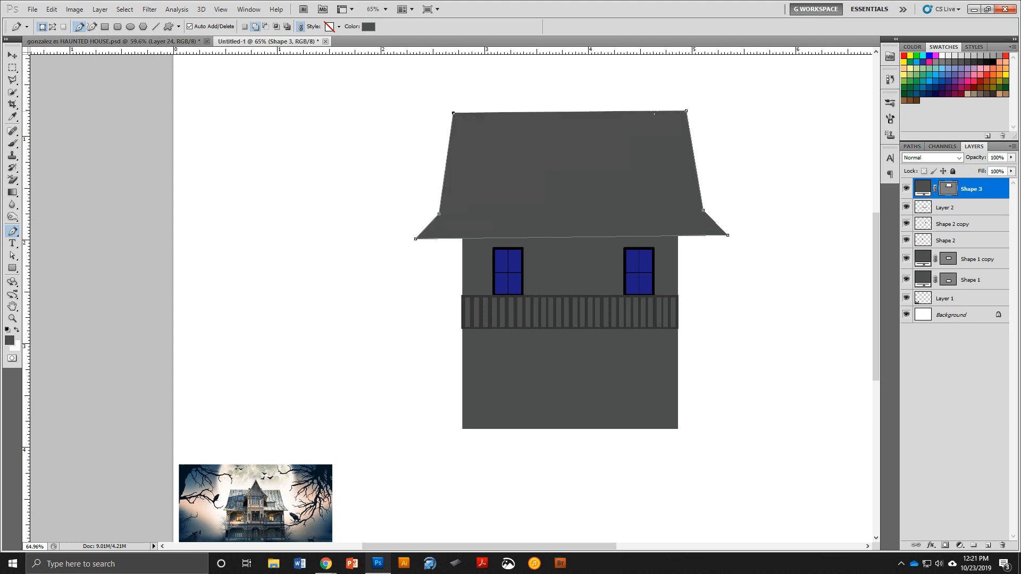
{"action": "left_click", "coordinate": [686, 112]}
{"action": "scroll", "coordinate": [264, 481], "scroll_direction": "down", "scroll_amount": 1}
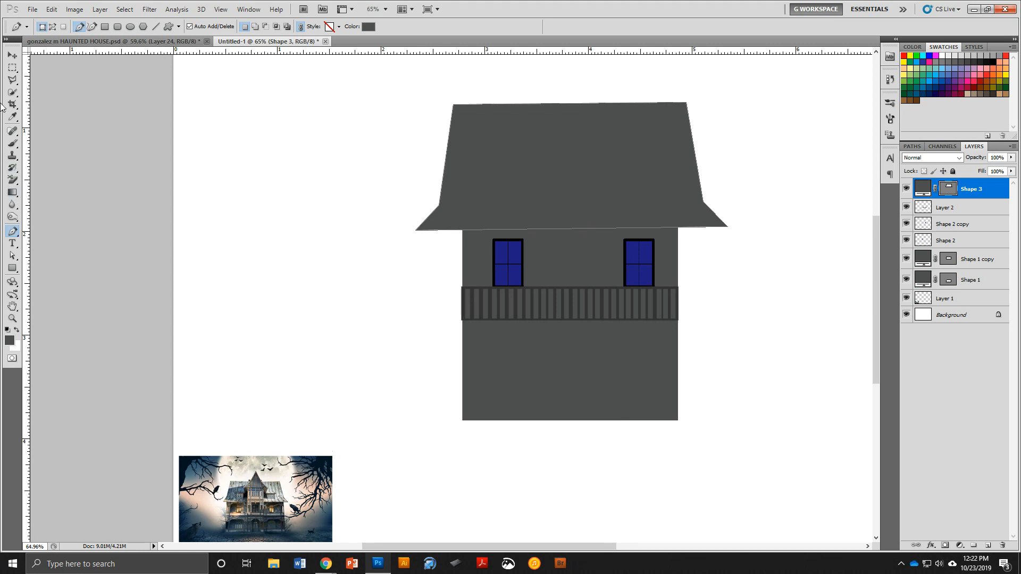
Recolor the roof shape to the lighter gray #878787.
{"action": "double_click", "coordinate": [926, 190]}
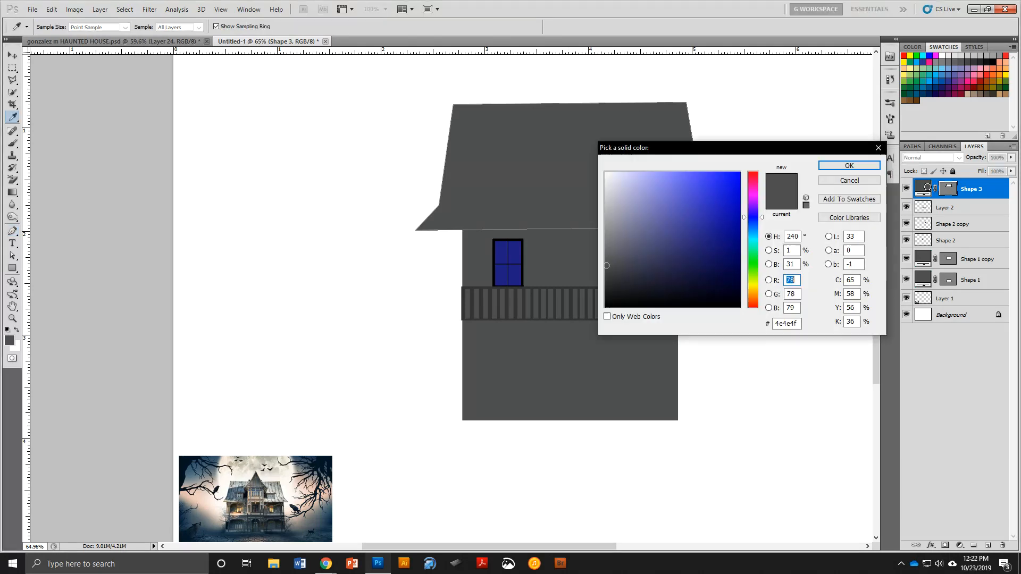
{"action": "left_click", "coordinate": [607, 248]}
{"action": "left_click_drag", "start_coordinate": [607, 248], "coordinate": [605, 235]}
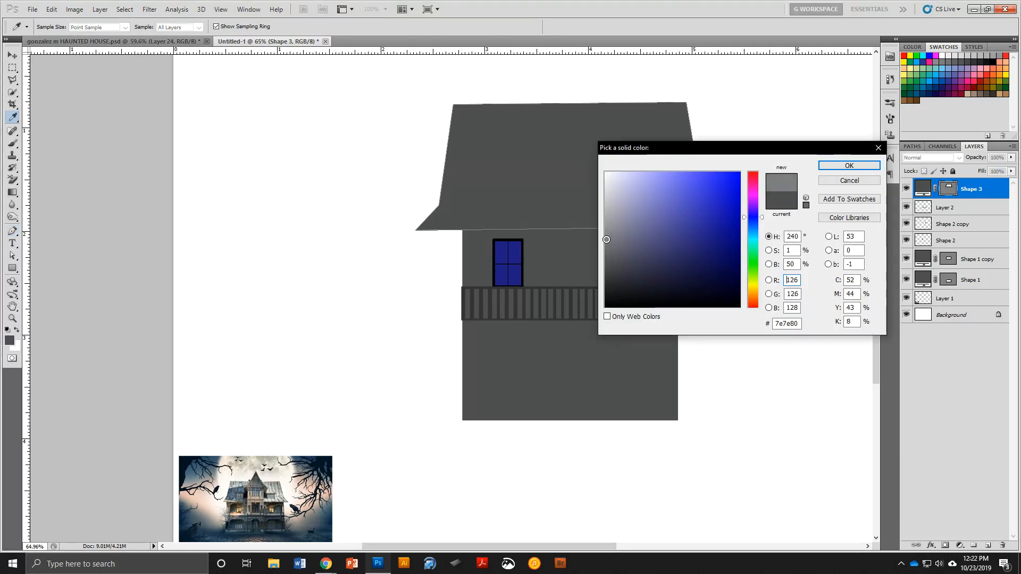
{"action": "left_click", "coordinate": [848, 167]}
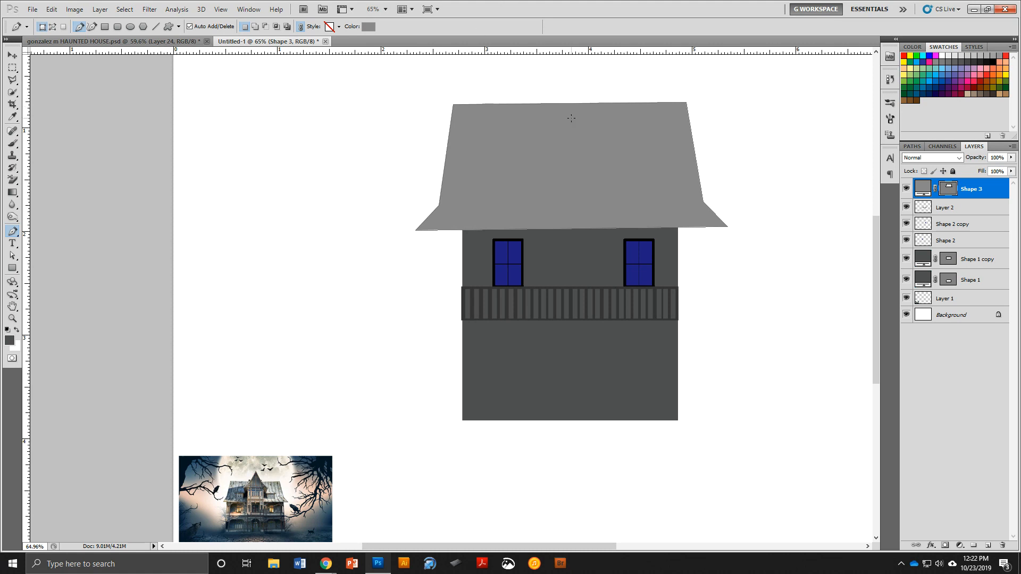
Draw a central tower shape with the Pen tool, with a pointed gable above the ridge and two narrow legs reaching down to the railing.
{"action": "left_click", "coordinate": [568, 65]}
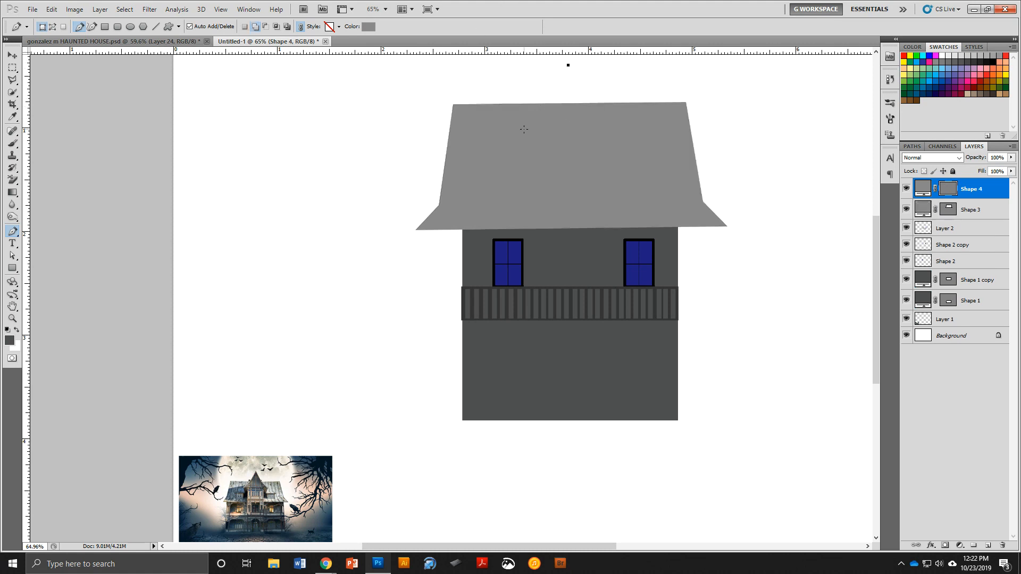
{"action": "left_click_drag", "start_coordinate": [508, 141], "coordinate": [524, 143]}
{"action": "left_click", "coordinate": [532, 286]}
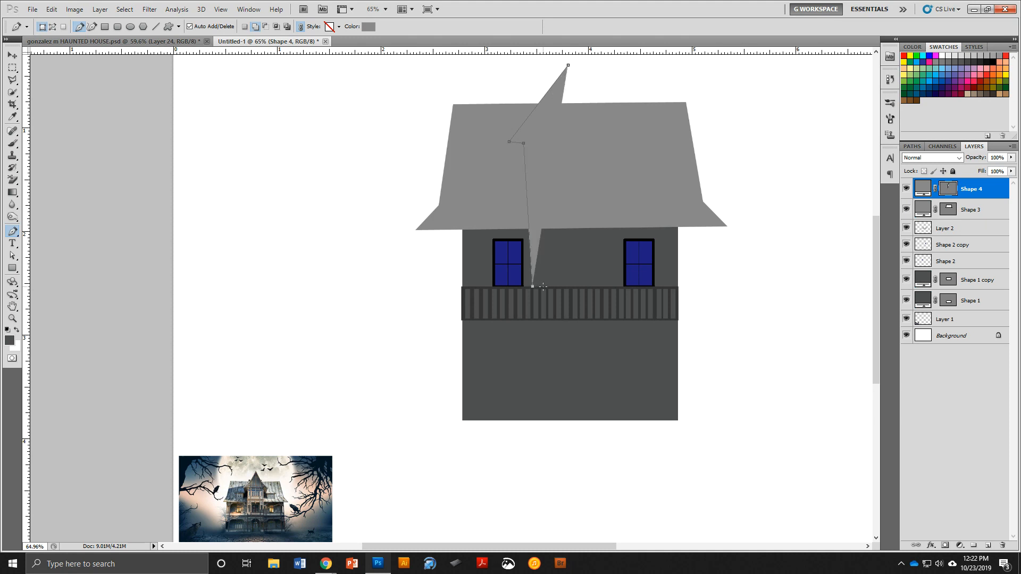
{"action": "left_click", "coordinate": [543, 287]}
{"action": "left_click", "coordinate": [544, 228]}
{"action": "left_click", "coordinate": [604, 228]}
{"action": "left_click", "coordinate": [605, 286]}
{"action": "left_click", "coordinate": [616, 288]}
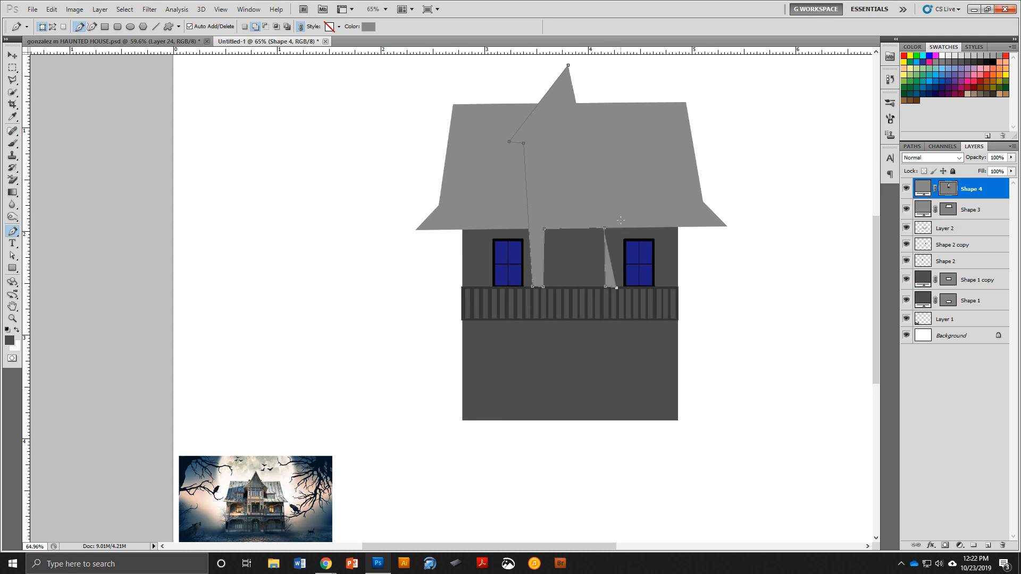
{"action": "left_click", "coordinate": [614, 146]}
{"action": "left_click", "coordinate": [630, 145]}
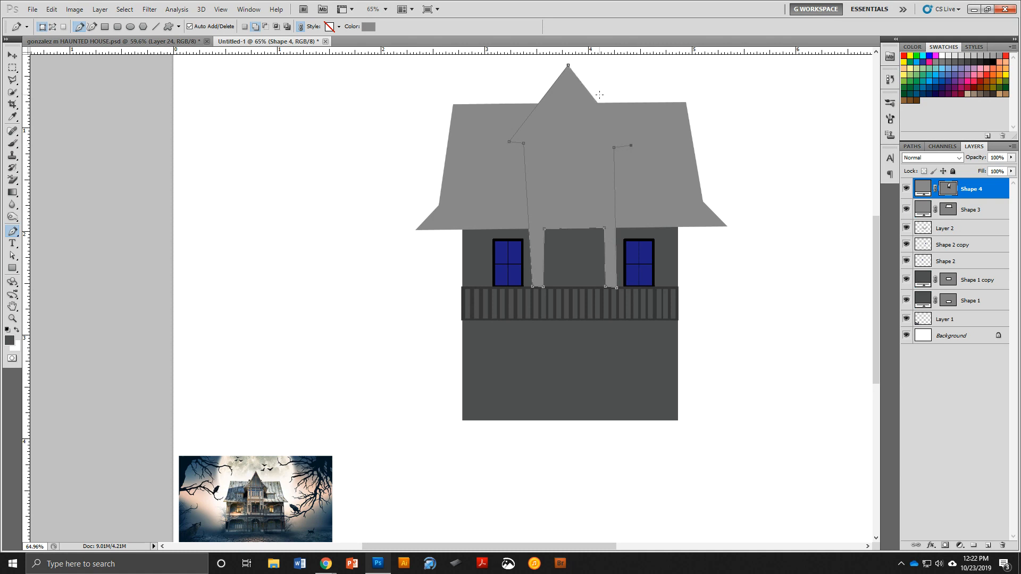
{"action": "left_click", "coordinate": [568, 66]}
Recolor the central tower shape to light gray #b8b8b8.
{"action": "double_click", "coordinate": [924, 188]}
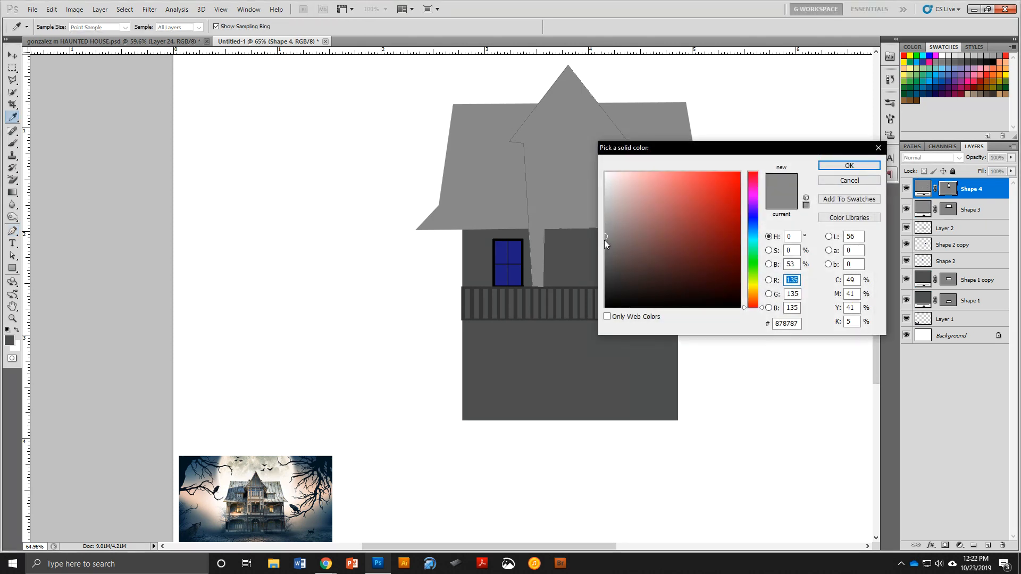
{"action": "mouse_move", "coordinate": [606, 236]}
{"action": "left_mouse_down"}
{"action": "mouse_move", "coordinate": [610, 197]}
{"action": "mouse_move", "coordinate": [607, 210]}
{"action": "left_mouse_up"}
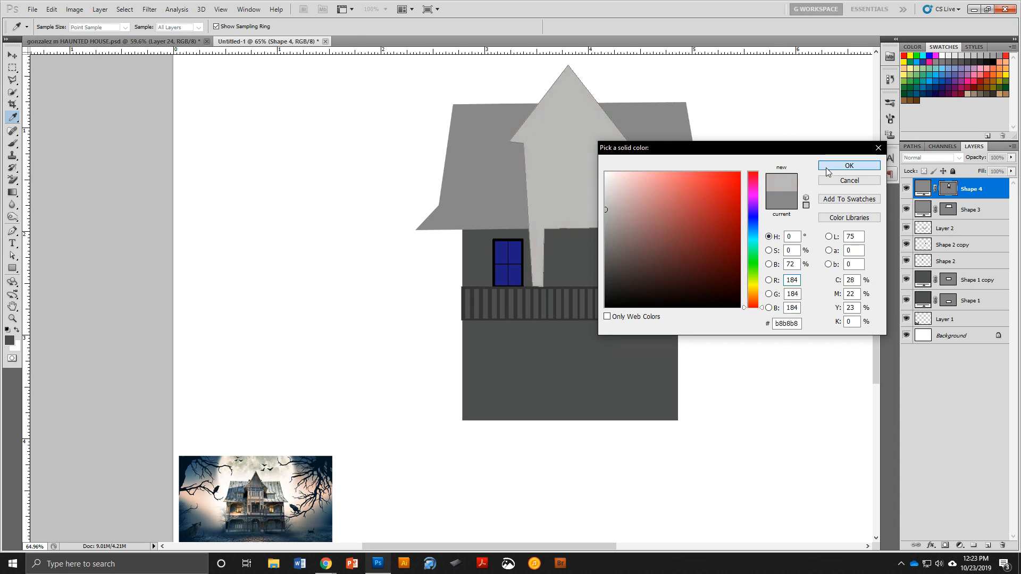
{"action": "left_click", "coordinate": [849, 165]}
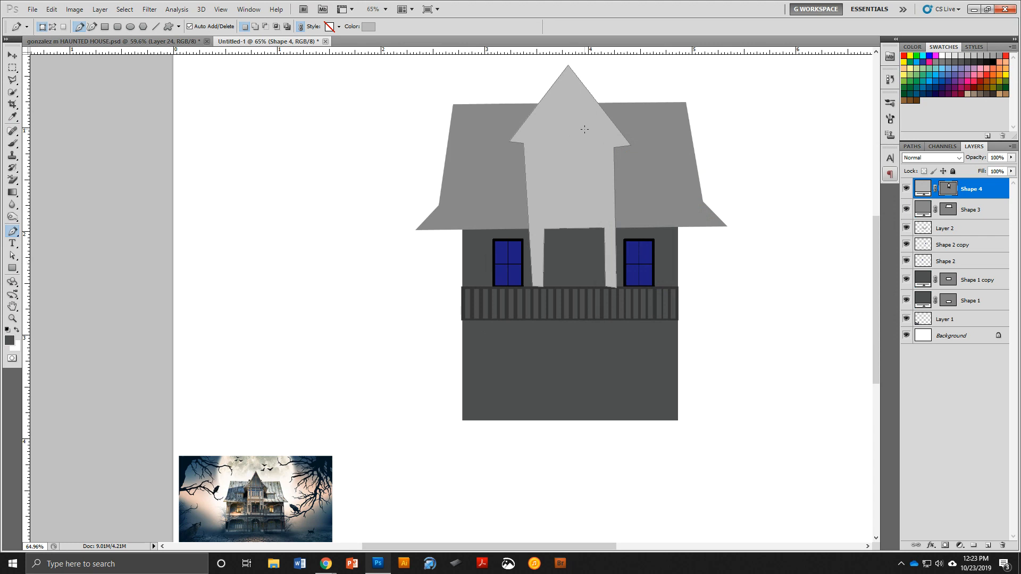
Add a new layer directly above the Background and lasso a freehand hilly ground outline across the lower canvas.
{"action": "key", "text": "v"}
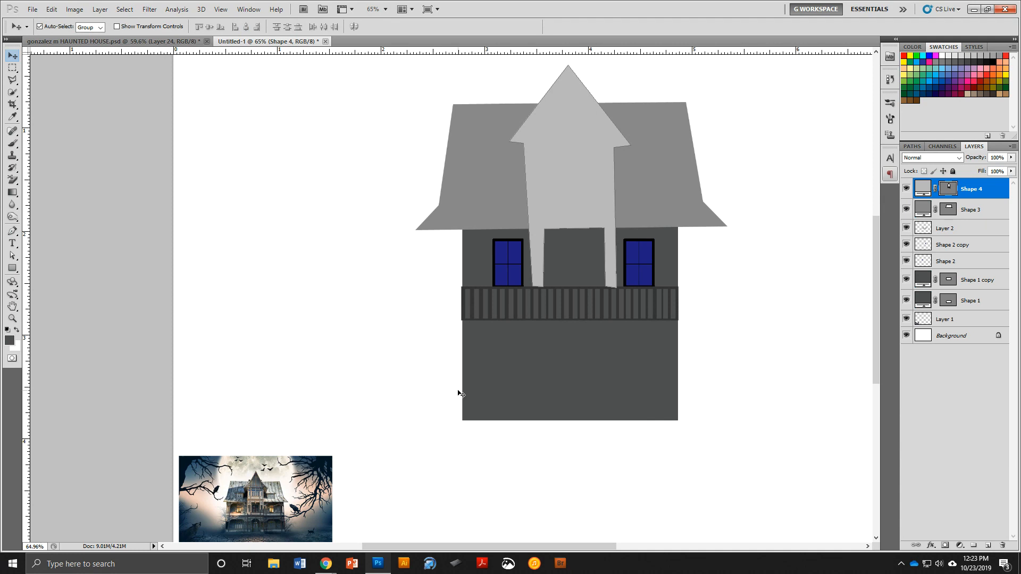
{"action": "scroll", "coordinate": [461, 393], "scroll_direction": "down", "scroll_amount": 2}
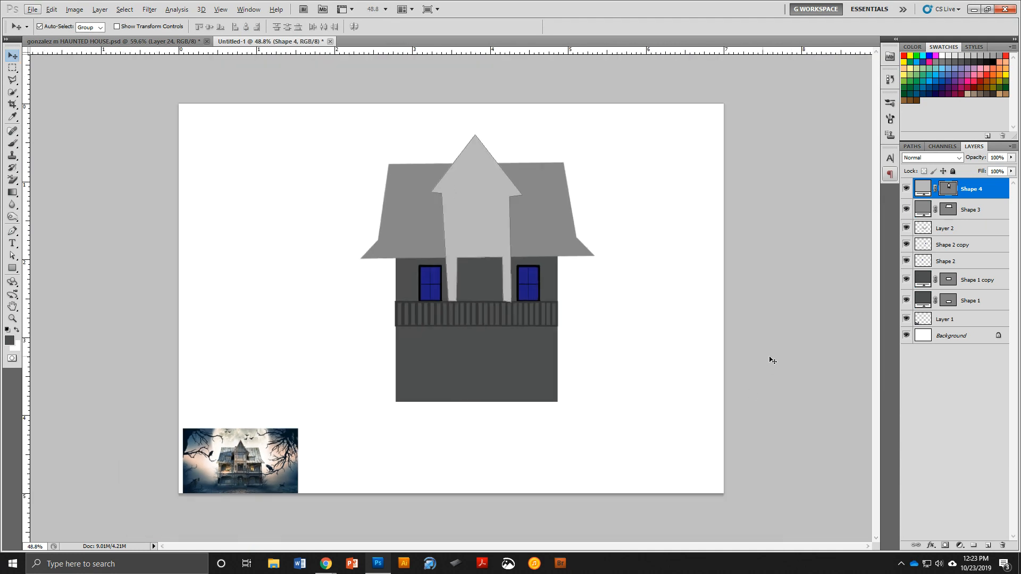
{"action": "left_click", "coordinate": [965, 337]}
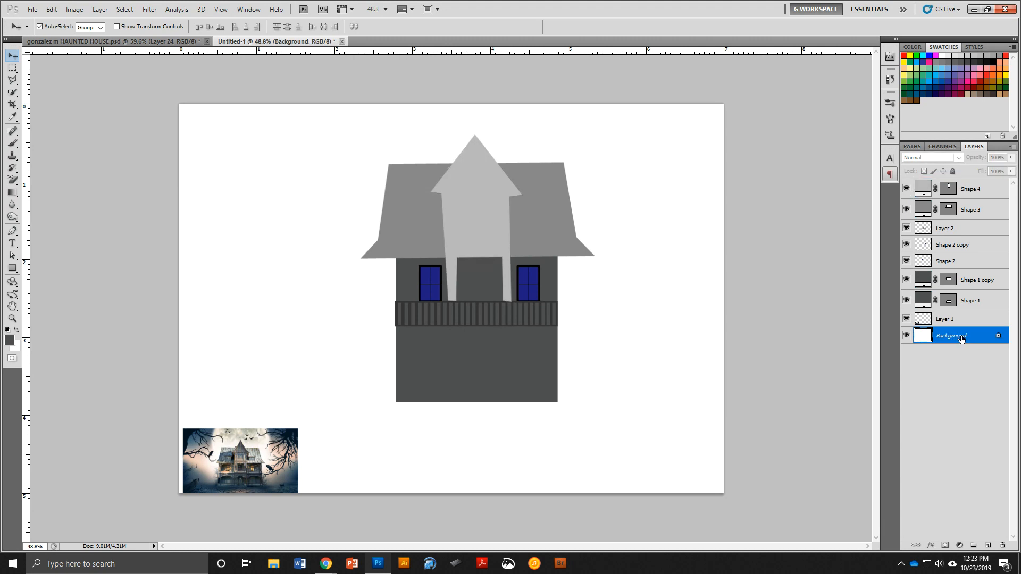
{"action": "left_click", "coordinate": [988, 546]}
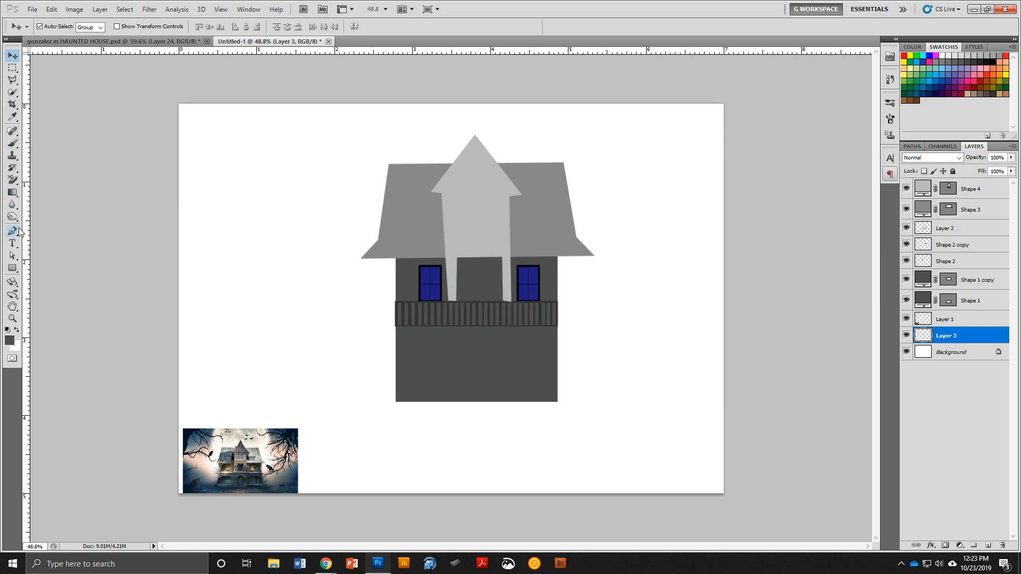
{"action": "left_click", "coordinate": [12, 69]}
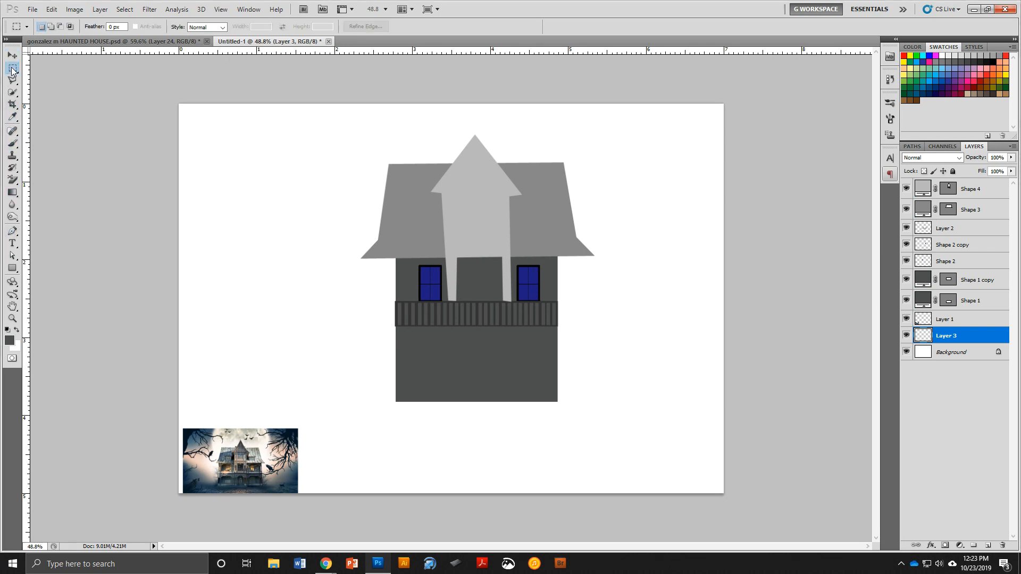
{"action": "left_click", "coordinate": [12, 80]}
{"action": "left_click", "coordinate": [12, 81]}
{"action": "left_click", "coordinate": [46, 79]}
{"action": "mouse_move", "coordinate": [706, 295]}
{"action": "left_mouse_down"}
{"action": "mouse_move", "coordinate": [590, 304]}
{"action": "mouse_move", "coordinate": [542, 288]}
{"action": "mouse_move", "coordinate": [515, 294]}
{"action": "mouse_move", "coordinate": [463, 271]}
{"action": "mouse_move", "coordinate": [335, 272]}
{"action": "mouse_move", "coordinate": [310, 253]}
{"action": "mouse_move", "coordinate": [282, 252]}
{"action": "mouse_move", "coordinate": [229, 197]}
{"action": "mouse_move", "coordinate": [200, 210]}
{"action": "mouse_move", "coordinate": [177, 281]}
{"action": "mouse_move", "coordinate": [151, 318]}
{"action": "mouse_move", "coordinate": [140, 436]}
{"action": "mouse_move", "coordinate": [164, 509]}
{"action": "mouse_move", "coordinate": [487, 527]}
{"action": "mouse_move", "coordinate": [707, 506]}
{"action": "mouse_move", "coordinate": [748, 490]}
{"action": "mouse_move", "coordinate": [755, 282]}
{"action": "mouse_move", "coordinate": [720, 282]}
{"action": "mouse_move", "coordinate": [695, 307]}
{"action": "left_mouse_up"}
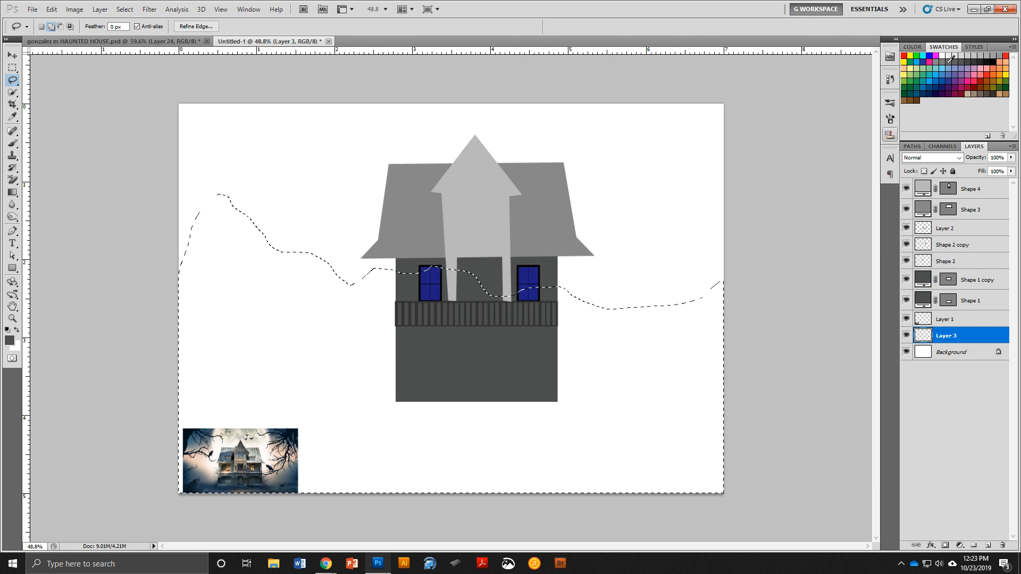
Fill the hill selection with dark gray #363636 and deselect it.
{"action": "left_click", "coordinate": [974, 62]}
{"action": "key", "text": "alt+BackSpace"}
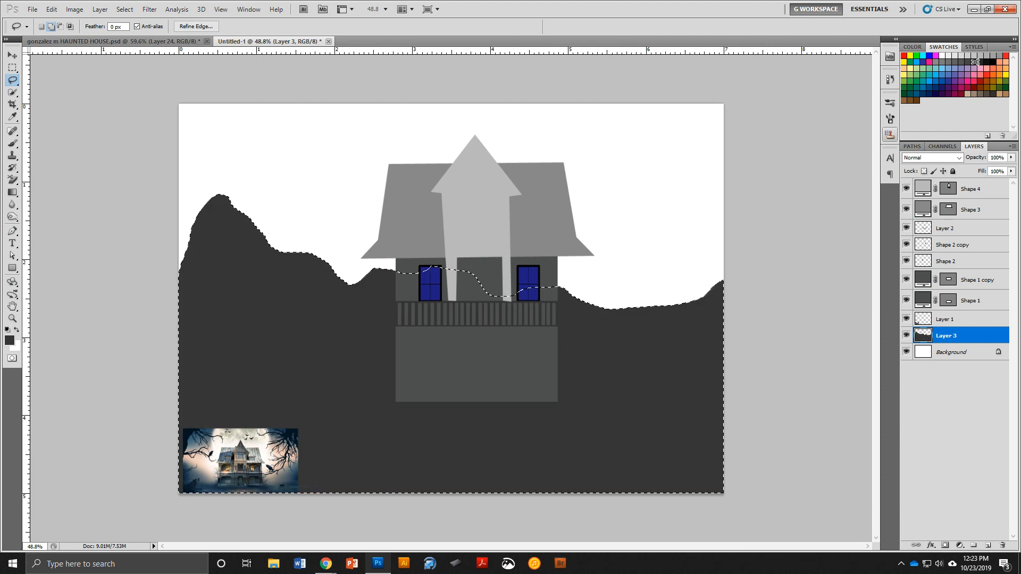
{"action": "key", "text": "ctrl+d"}
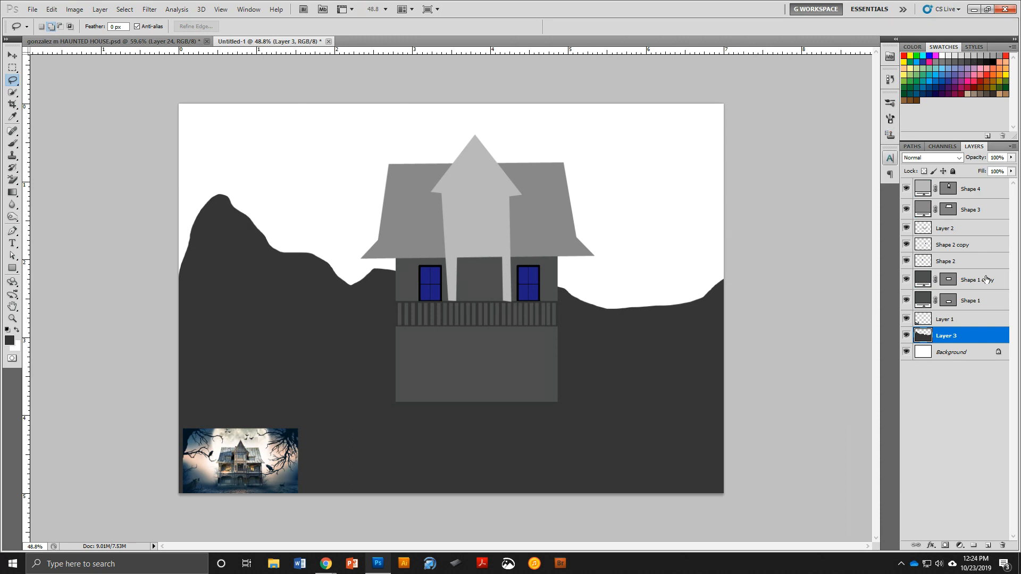
Add a new empty layer between the hills and the Background for the sky.
{"action": "left_click", "coordinate": [987, 546]}
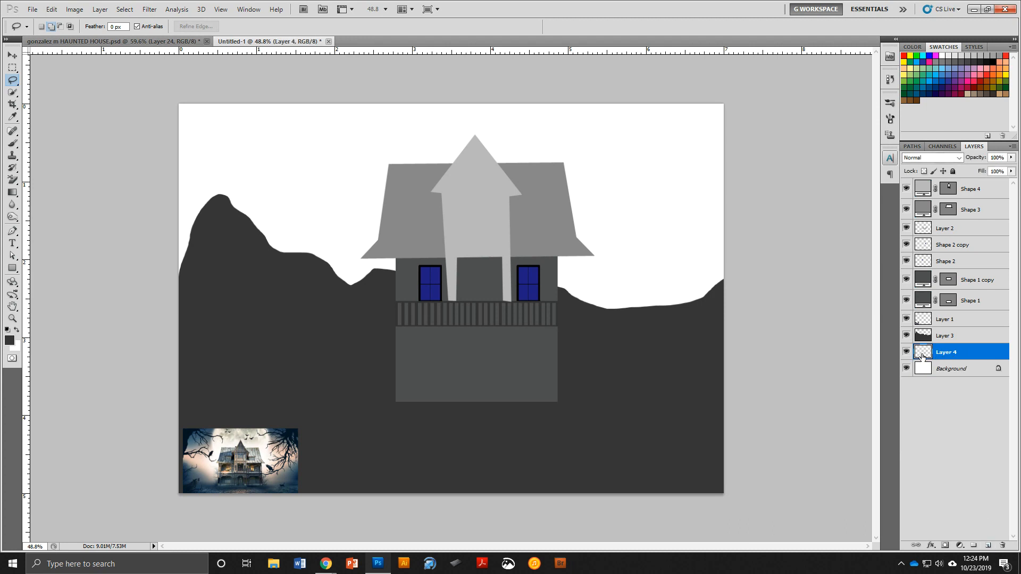
{"action": "left_click", "coordinate": [948, 372]}
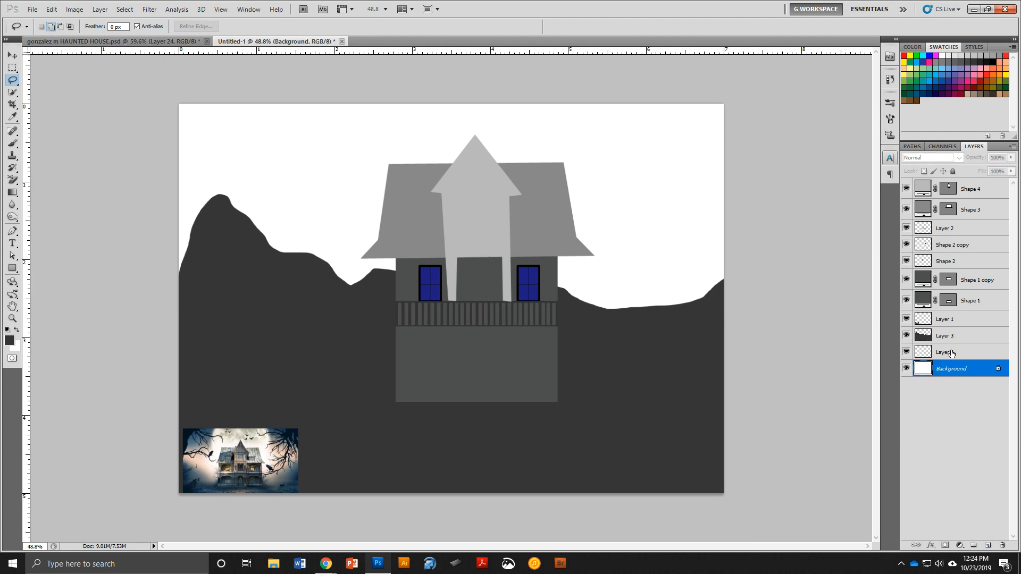
{"action": "left_click", "coordinate": [951, 353]}
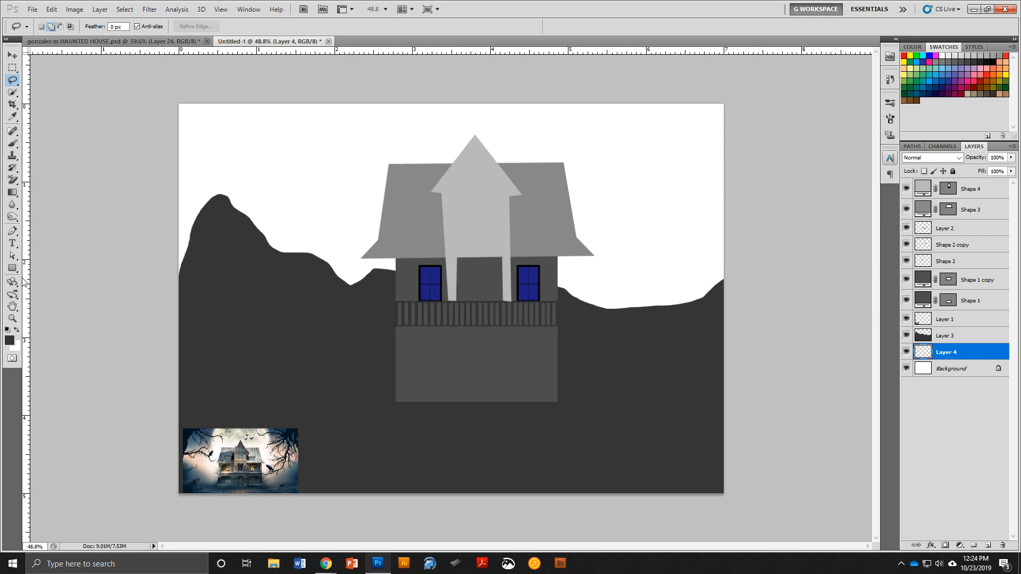
Set the foreground color to purple #5a0c87 for the sky gradient.
{"action": "left_click", "coordinate": [11, 194]}
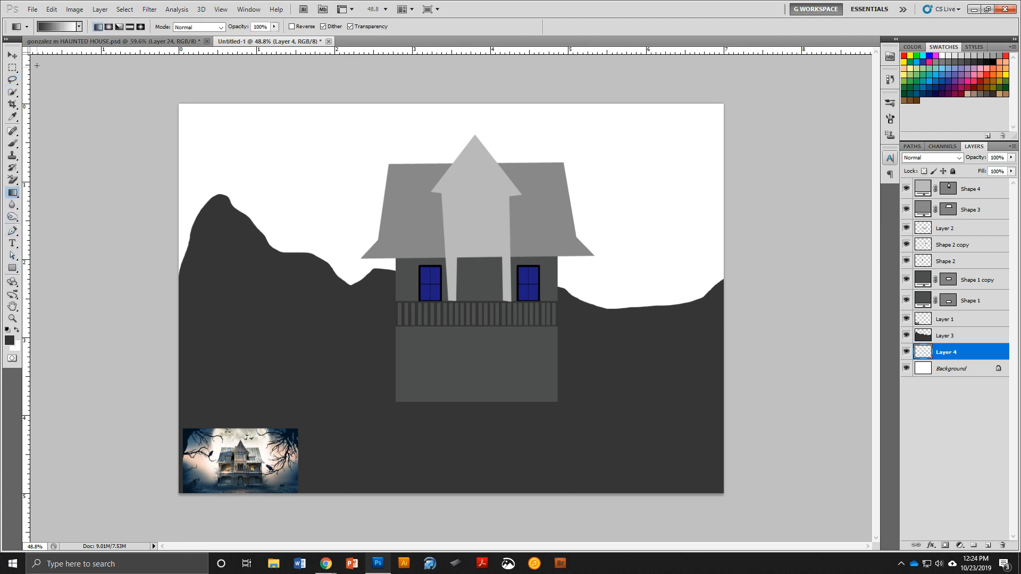
{"action": "left_click", "coordinate": [9, 341]}
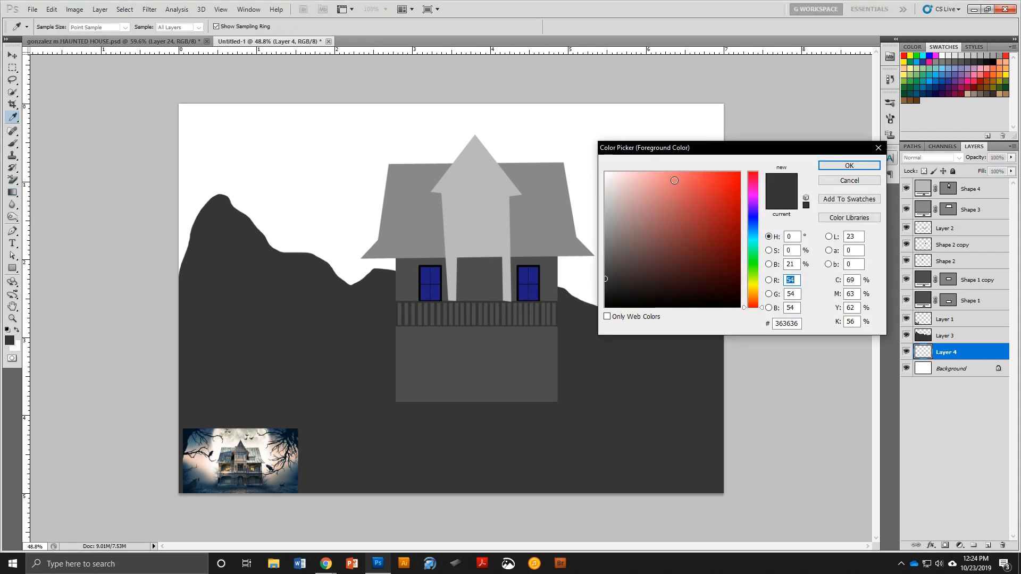
{"action": "left_click", "coordinate": [754, 220]}
{"action": "mouse_move", "coordinate": [754, 220]}
{"action": "left_mouse_down"}
{"action": "mouse_move", "coordinate": [754, 198]}
{"action": "mouse_move", "coordinate": [728, 236]}
{"action": "left_mouse_up"}
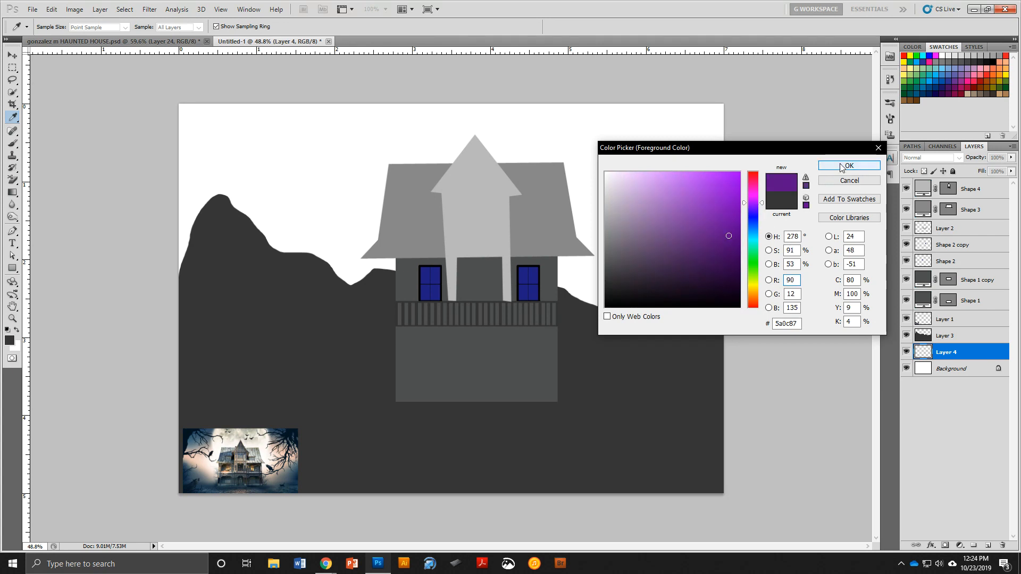
{"action": "left_click", "coordinate": [840, 166]}
{"action": "key", "text": "g"}
Set the background color to dark navy blue and apply a linear sky gradient from purple at the horizon up to navy.
{"action": "left_click", "coordinate": [15, 346]}
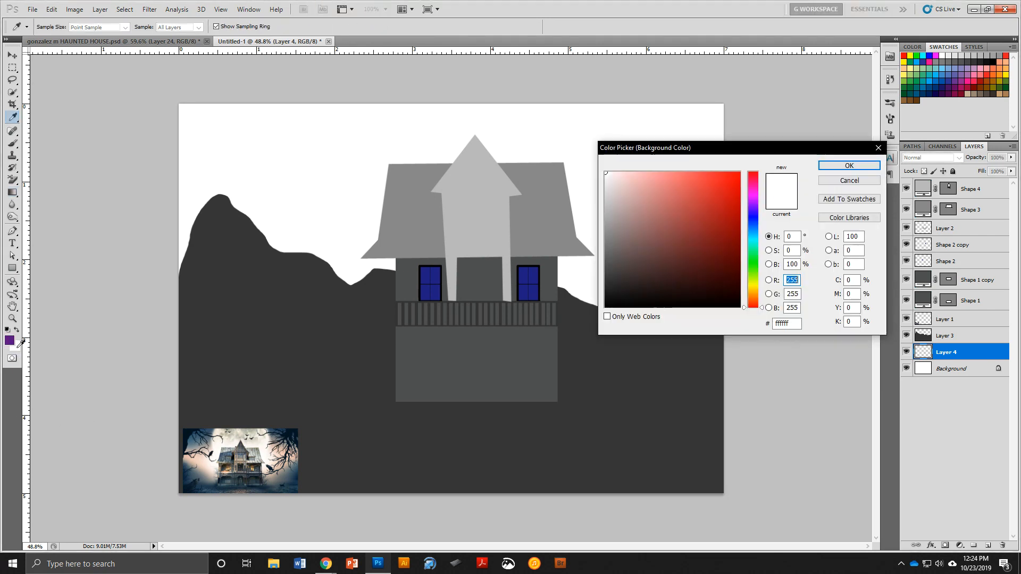
{"action": "left_click_drag", "start_coordinate": [646, 276], "coordinate": [643, 291]}
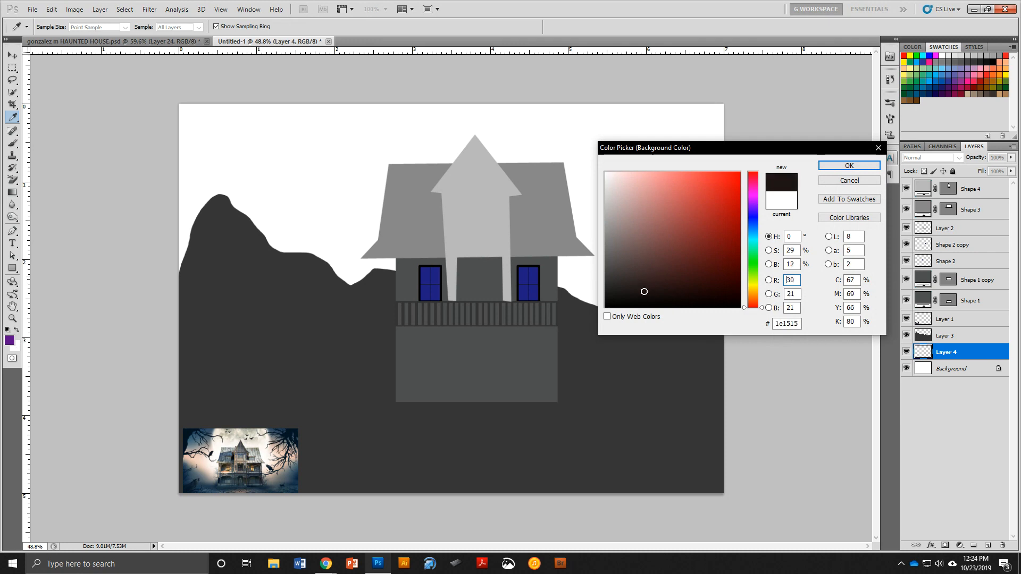
{"action": "left_click_drag", "start_coordinate": [749, 225], "coordinate": [752, 213]}
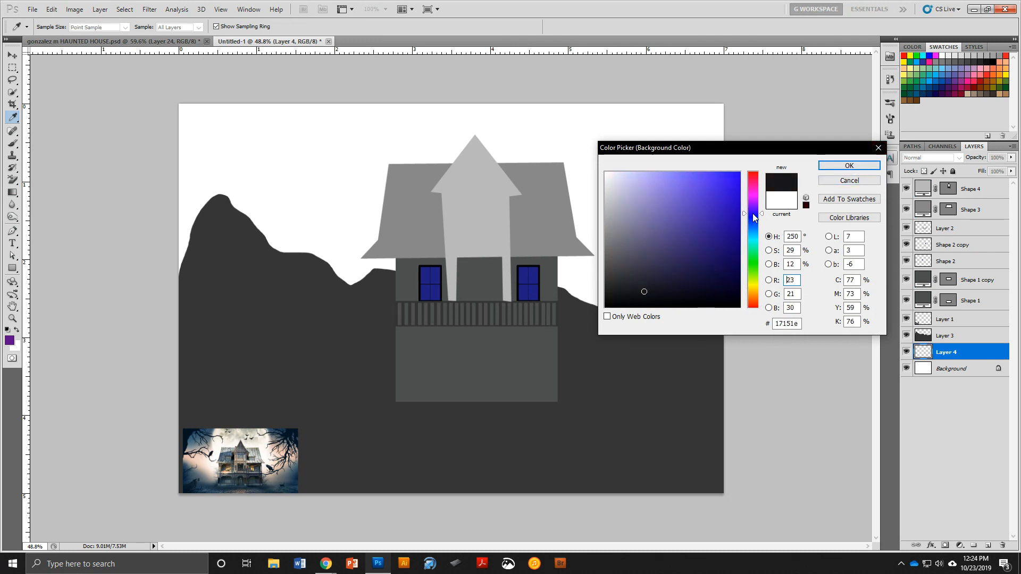
{"action": "left_click_drag", "start_coordinate": [731, 249], "coordinate": [728, 270]}
{"action": "left_click", "coordinate": [852, 164]}
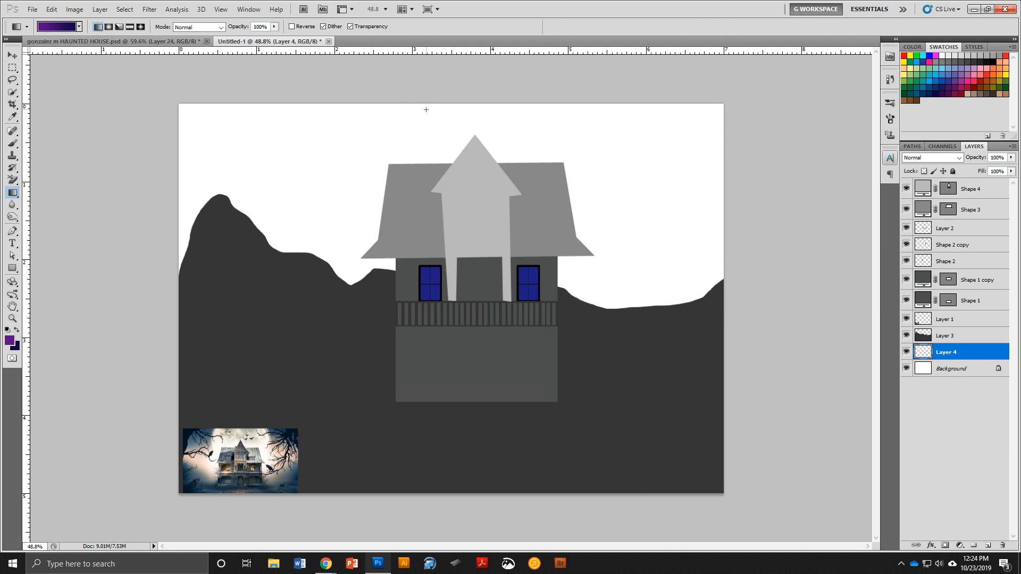
{"action": "left_click_drag", "start_coordinate": [468, 335], "coordinate": [463, 84]}
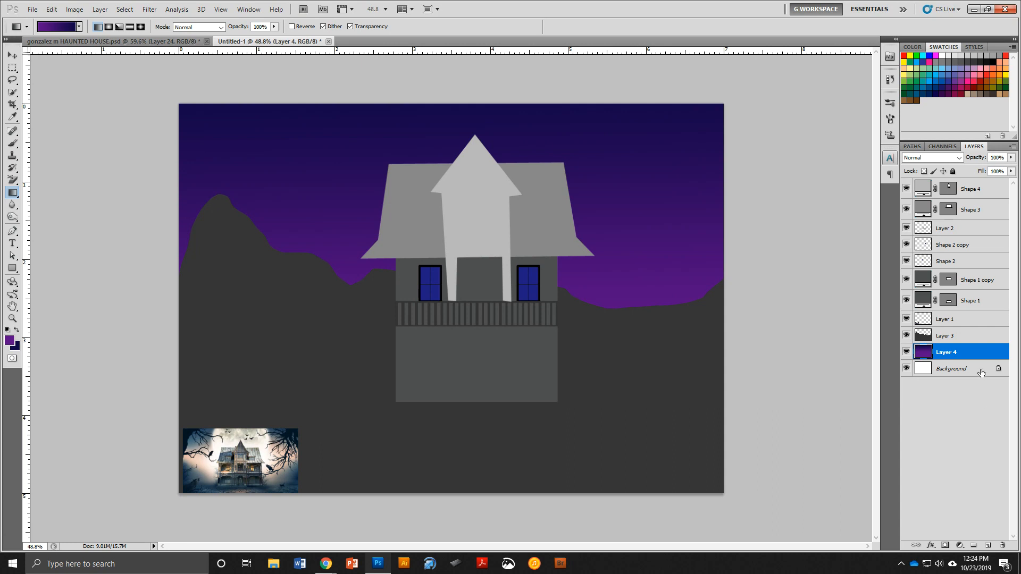
Add a layer above the sky gradient and draw a moon ellipse about 2 inches across, overlapping the canvas's upper right edge.
{"action": "left_click", "coordinate": [988, 546]}
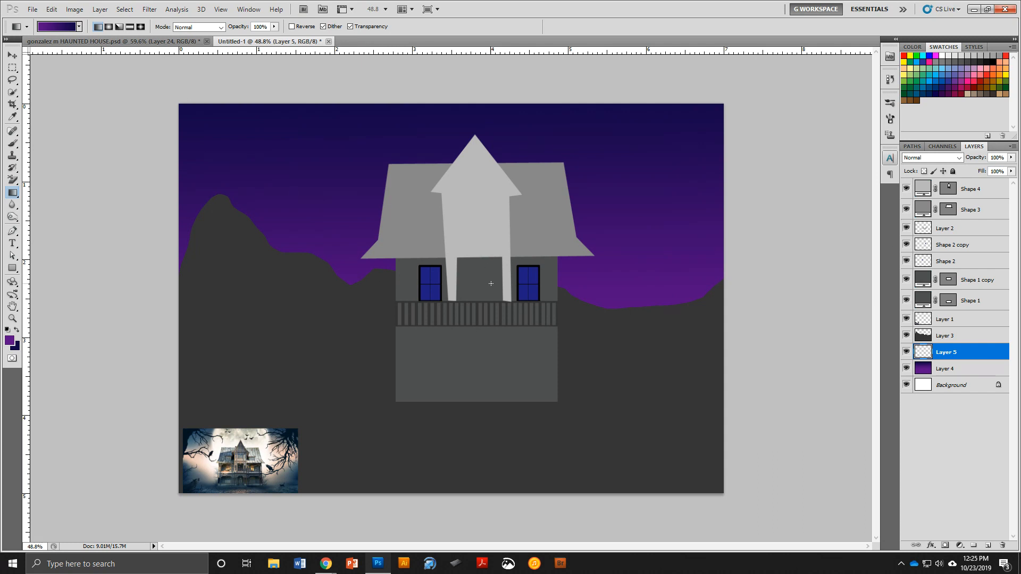
{"action": "left_click", "coordinate": [13, 231]}
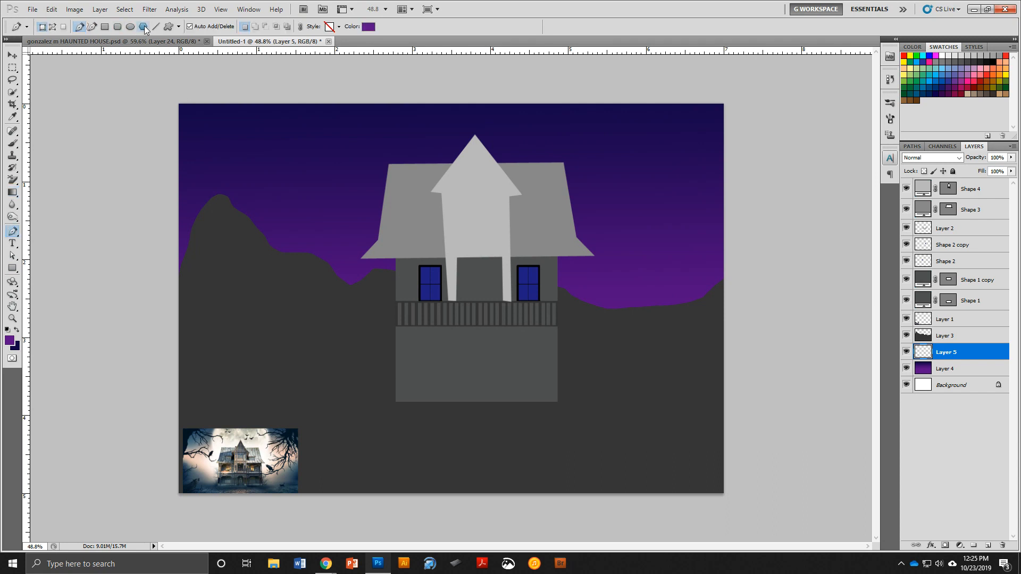
{"action": "left_click", "coordinate": [130, 28]}
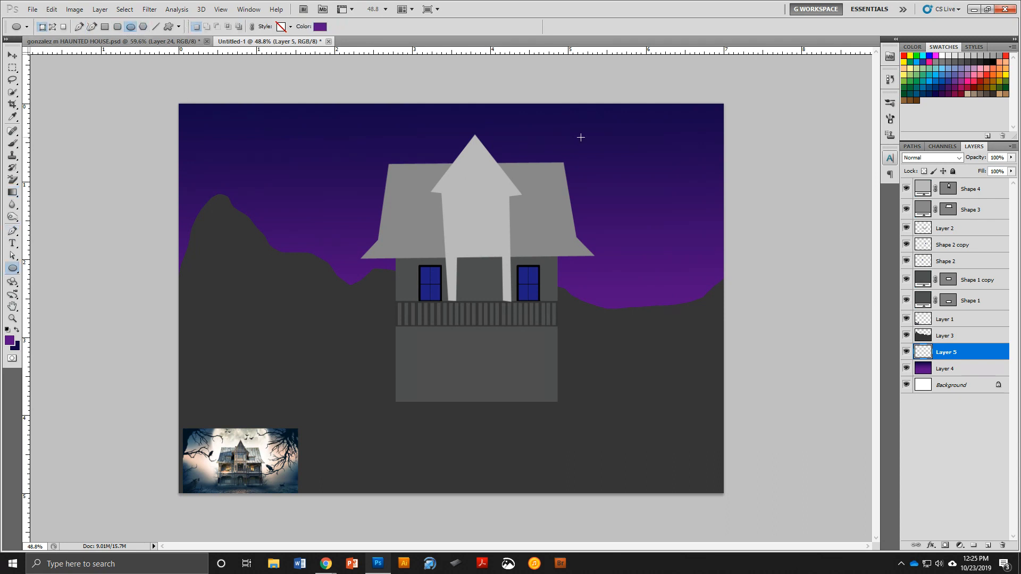
{"action": "left_click_drag", "start_coordinate": [604, 105], "coordinate": [746, 260]}
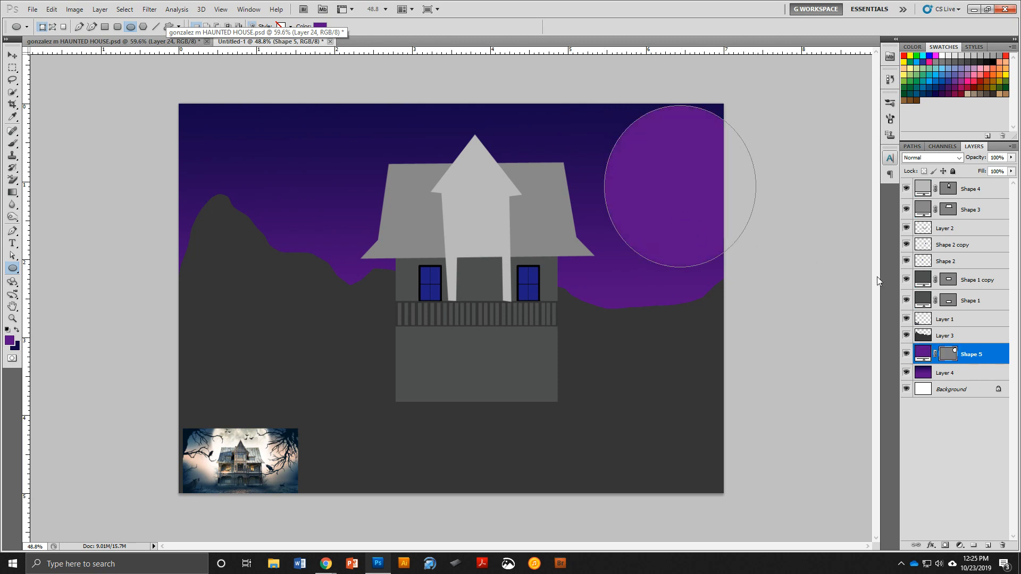
Recolor the moon ellipse to light gray #b8b8b8.
{"action": "double_click", "coordinate": [924, 357]}
{"action": "left_click_drag", "start_coordinate": [636, 204], "coordinate": [604, 210]}
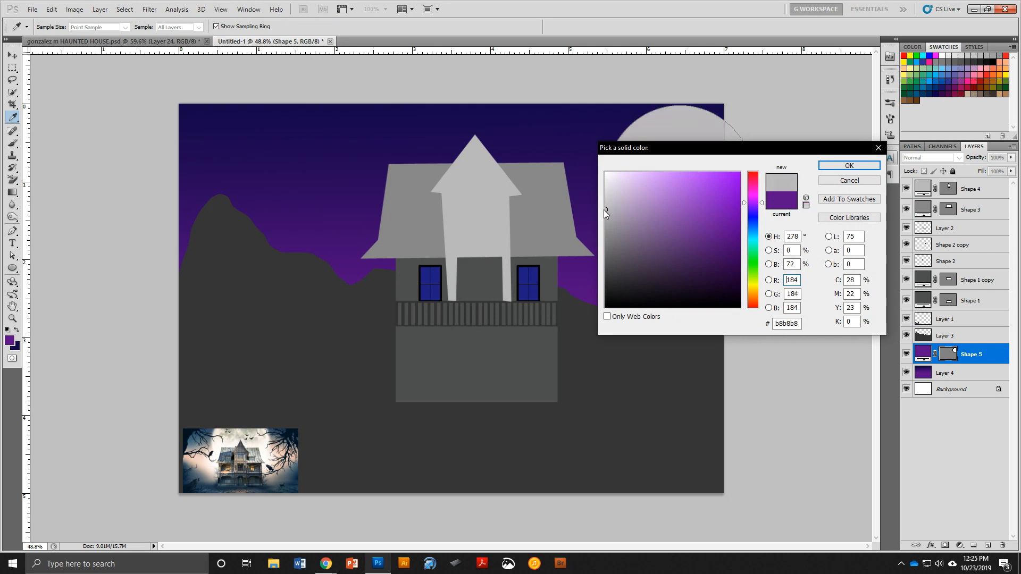
{"action": "left_click", "coordinate": [846, 165]}
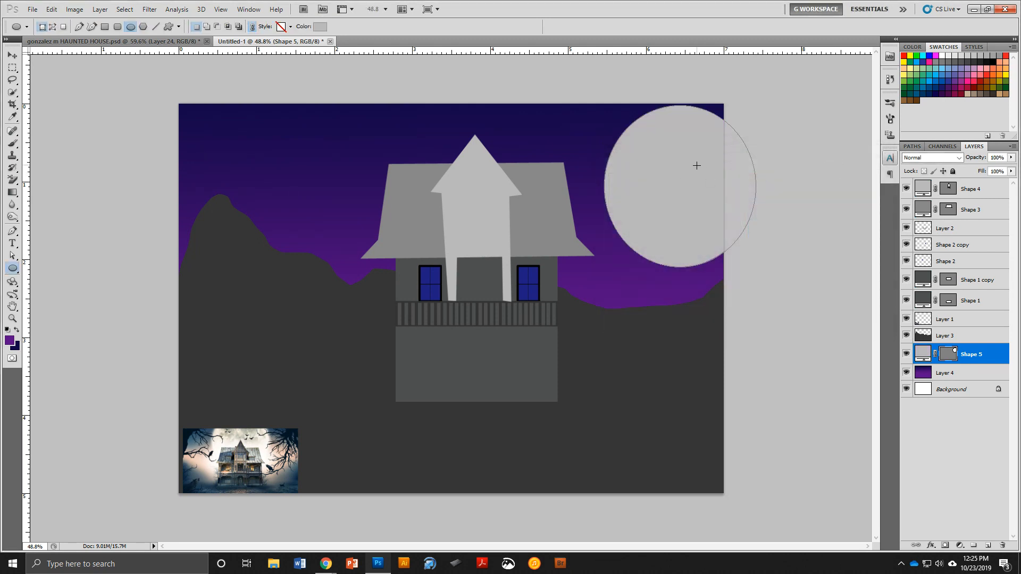
Rasterize the moon shape layer so it can be painted on with the Brush tool.
{"action": "left_click", "coordinate": [17, 145]}
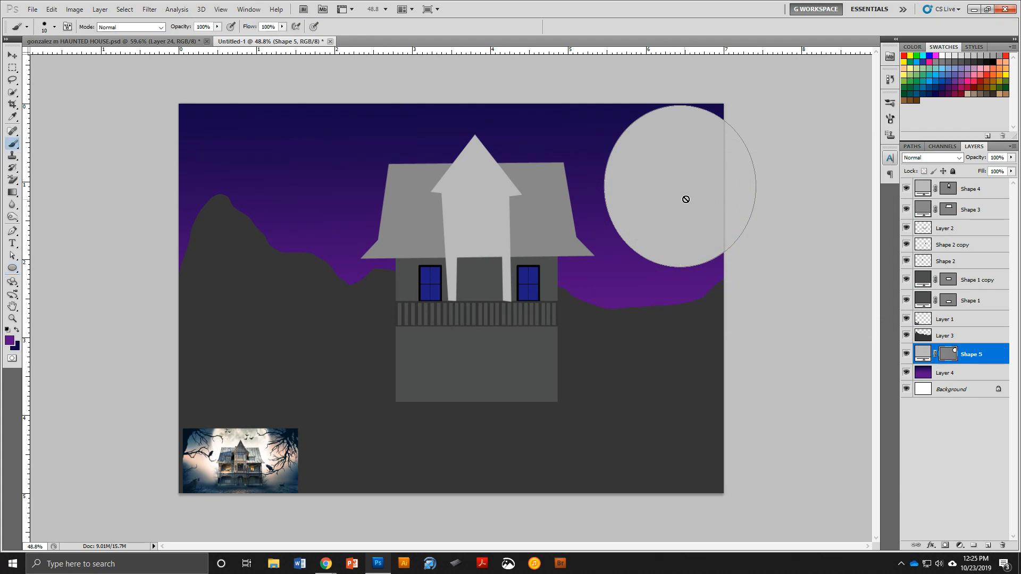
{"action": "right_click", "coordinate": [978, 357]}
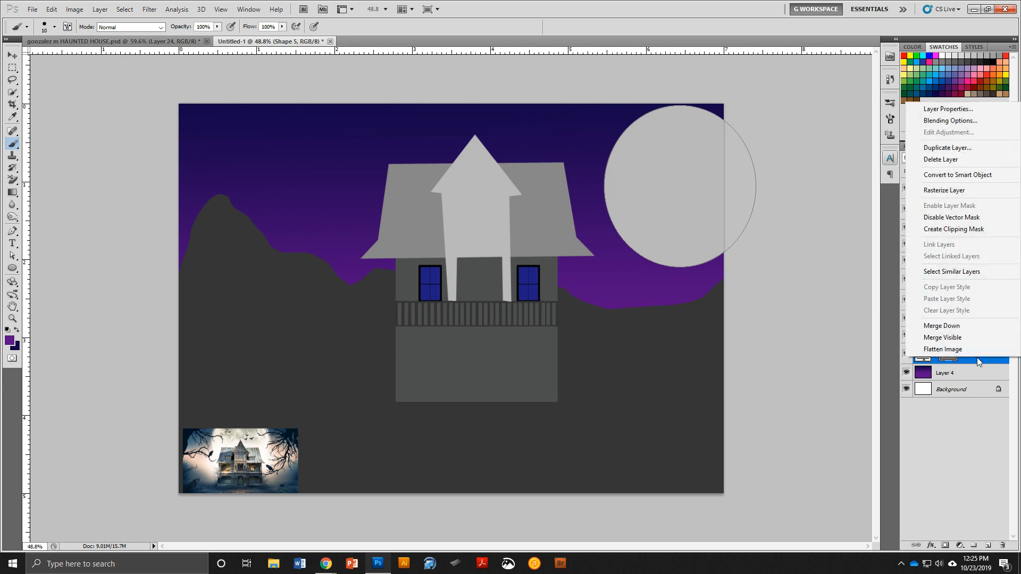
{"action": "left_click", "coordinate": [936, 191]}
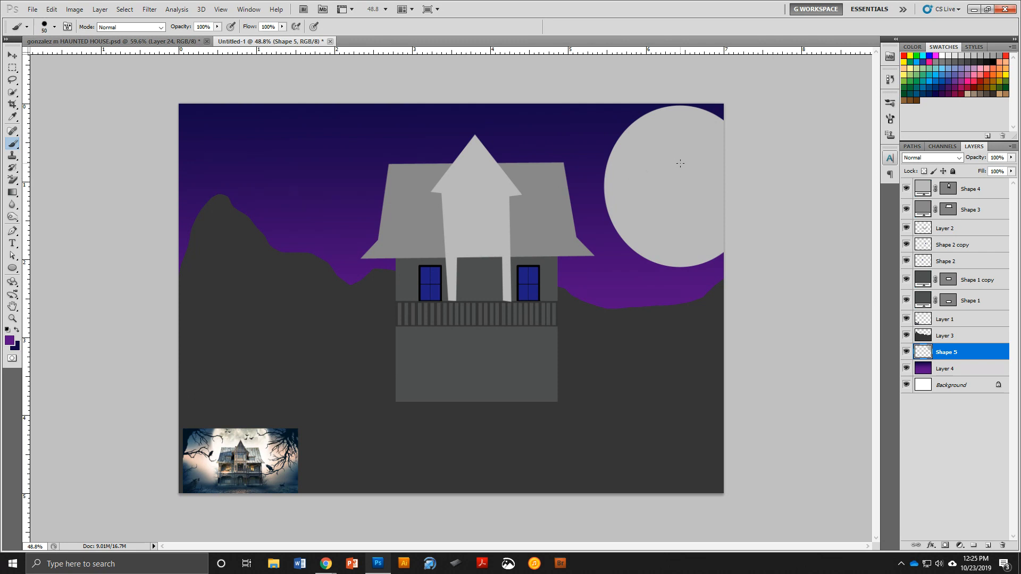
Set the foreground color to near-white #efefef and paint irregular surface patches on the moon with a size 50 brush.
{"action": "mouse_move", "coordinate": [676, 154]}
{"action": "left_mouse_down"}
{"action": "mouse_move", "coordinate": [658, 175]}
{"action": "mouse_move", "coordinate": [675, 169]}
{"action": "left_mouse_up"}
{"action": "key", "text": "ctrl+z"}
{"action": "left_click", "coordinate": [9, 341]}
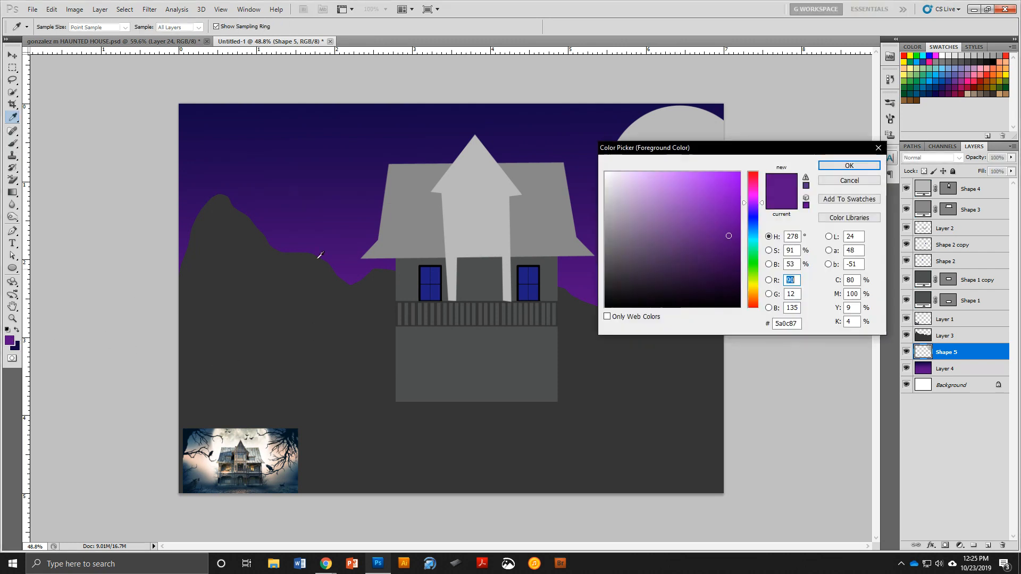
{"action": "left_click", "coordinate": [605, 190]}
{"action": "left_click", "coordinate": [605, 188]}
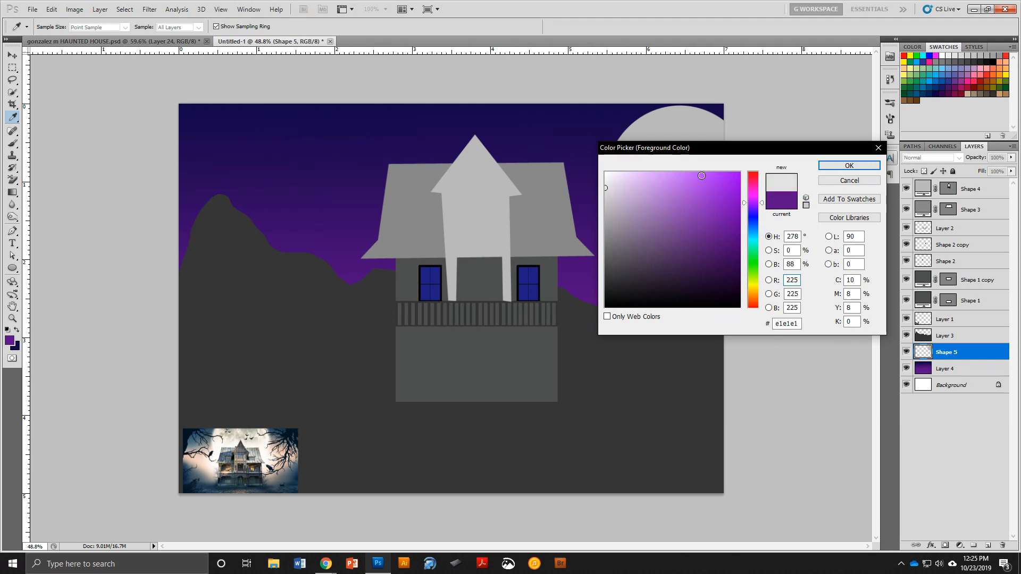
{"action": "left_click", "coordinate": [646, 180]}
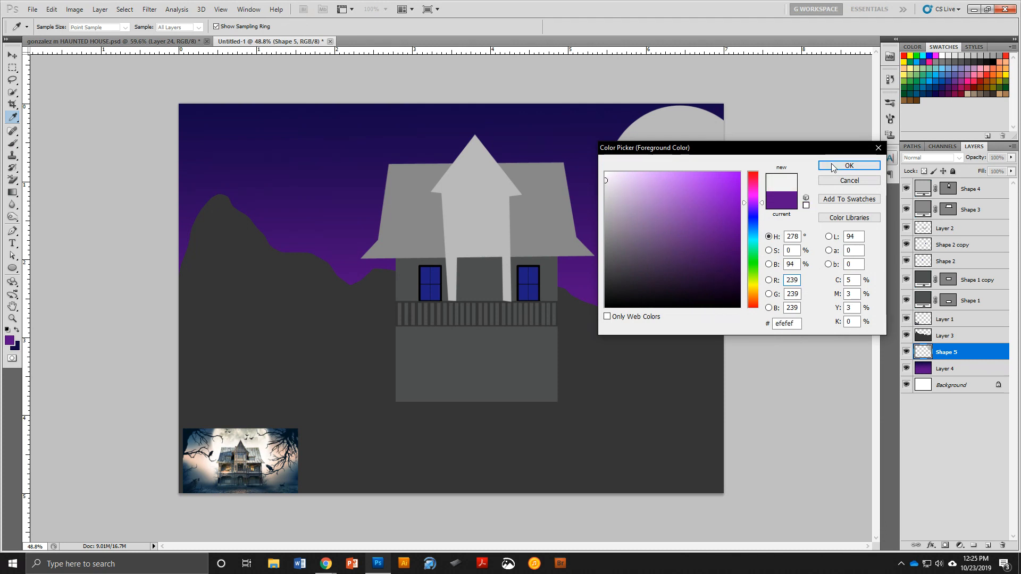
{"action": "left_click", "coordinate": [849, 166]}
{"action": "mouse_move", "coordinate": [688, 139]}
{"action": "left_mouse_down"}
{"action": "mouse_move", "coordinate": [635, 168]}
{"action": "mouse_move", "coordinate": [644, 188]}
{"action": "mouse_move", "coordinate": [640, 168]}
{"action": "mouse_move", "coordinate": [655, 176]}
{"action": "mouse_move", "coordinate": [645, 193]}
{"action": "mouse_move", "coordinate": [659, 213]}
{"action": "mouse_move", "coordinate": [703, 210]}
{"action": "mouse_move", "coordinate": [667, 197]}
{"action": "mouse_move", "coordinate": [685, 159]}
{"action": "mouse_move", "coordinate": [657, 181]}
{"action": "mouse_move", "coordinate": [657, 207]}
{"action": "mouse_move", "coordinate": [679, 175]}
{"action": "left_mouse_up"}
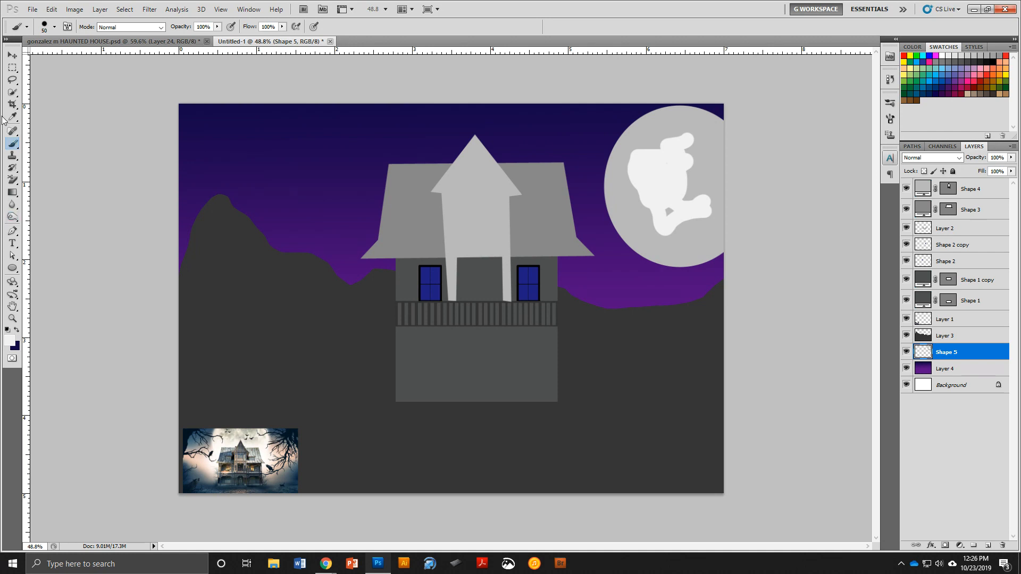
Add a new empty layer above the moon and below the hills, and switch to the Move tool.
{"action": "left_click", "coordinate": [12, 233]}
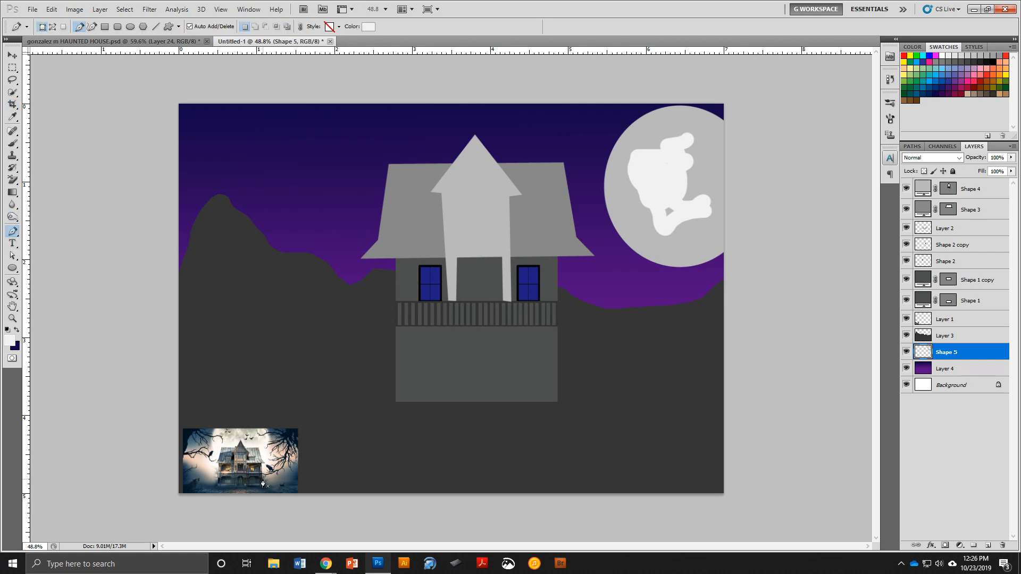
{"action": "left_click", "coordinate": [985, 546]}
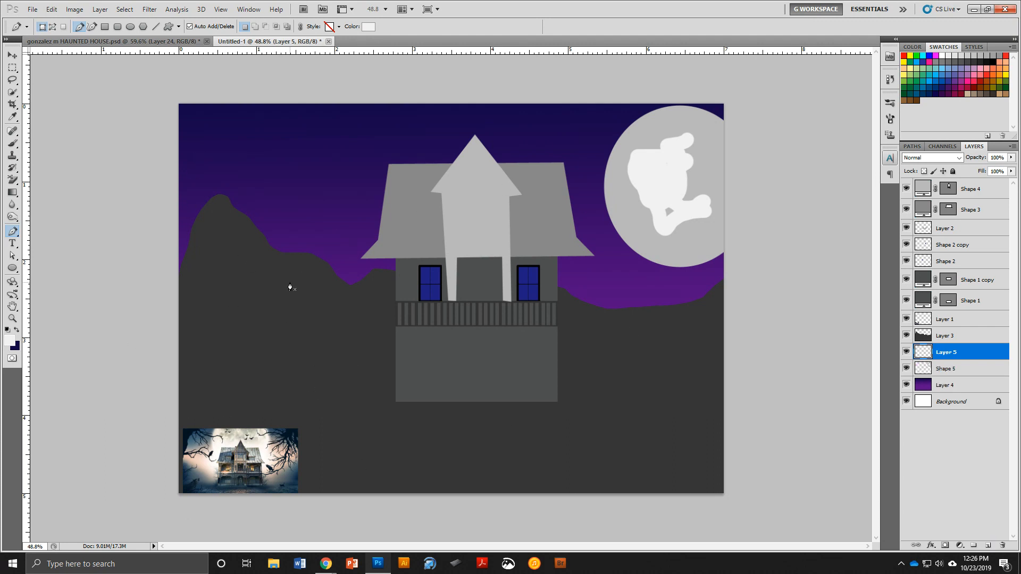
{"action": "key", "text": "v"}
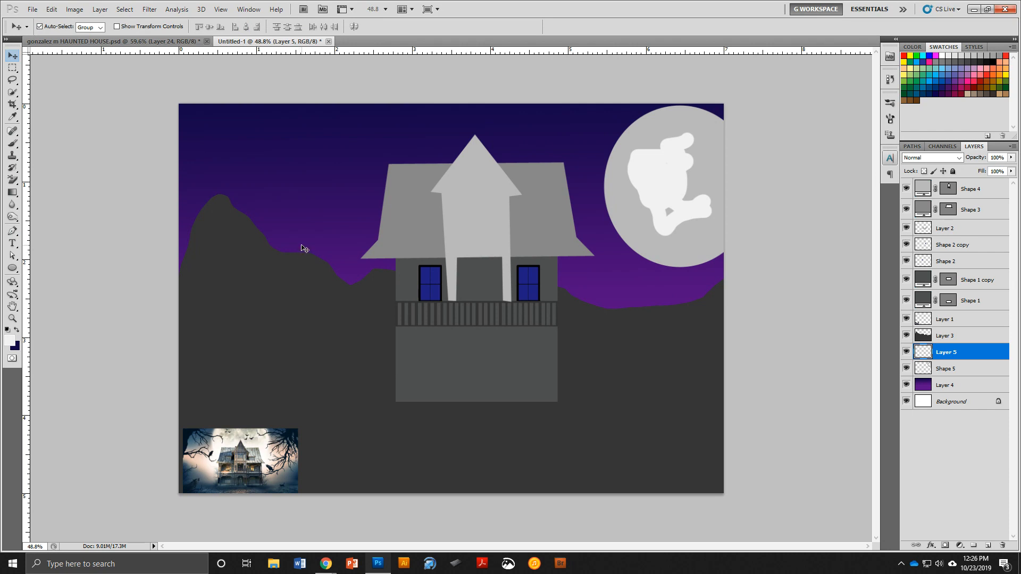
Check the finished haunted house example, return to the untitled drawing and shift the moon slightly up and to the left.
{"action": "left_click", "coordinate": [127, 40]}
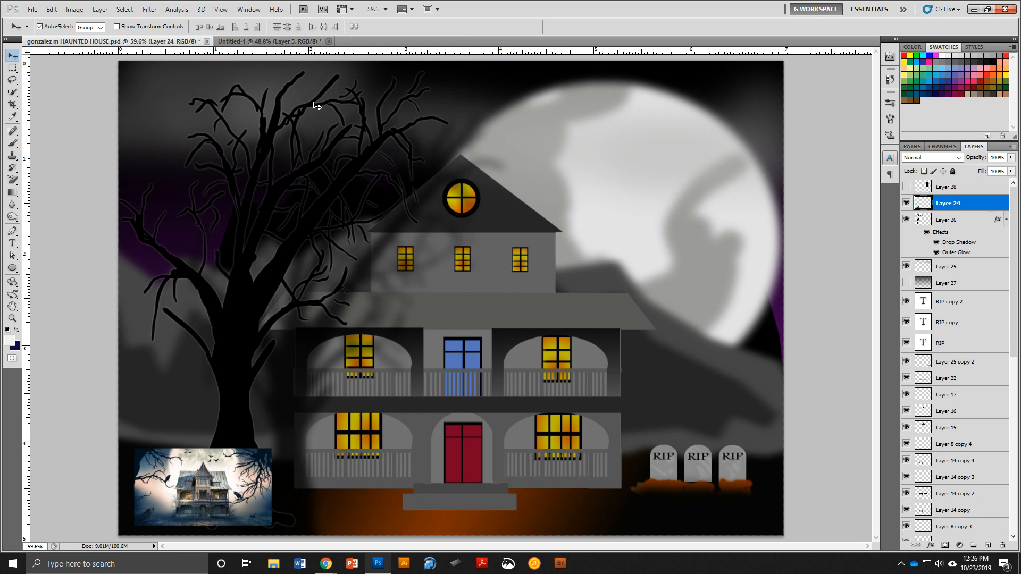
{"action": "left_click", "coordinate": [270, 42]}
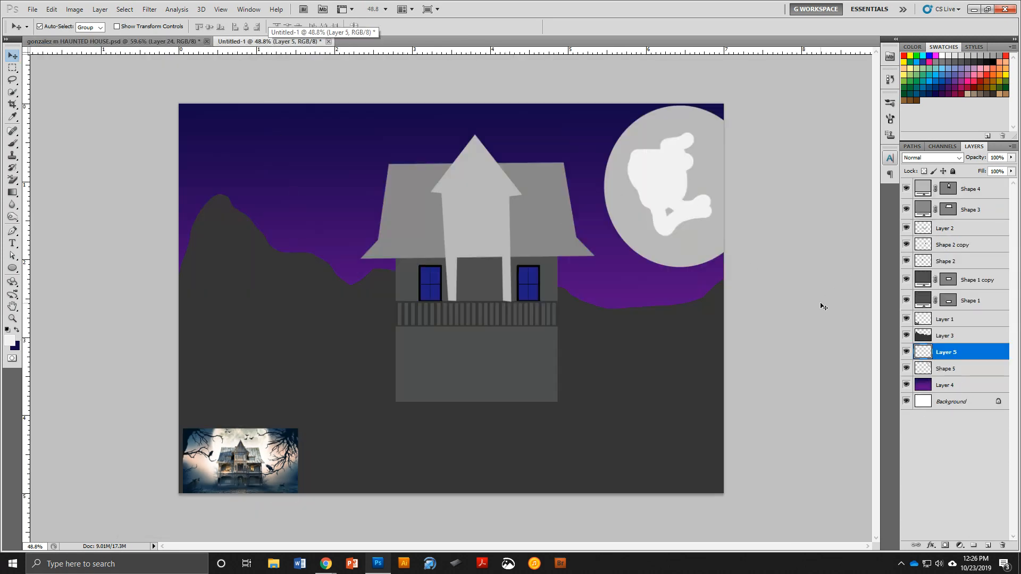
{"action": "left_click", "coordinate": [617, 326]}
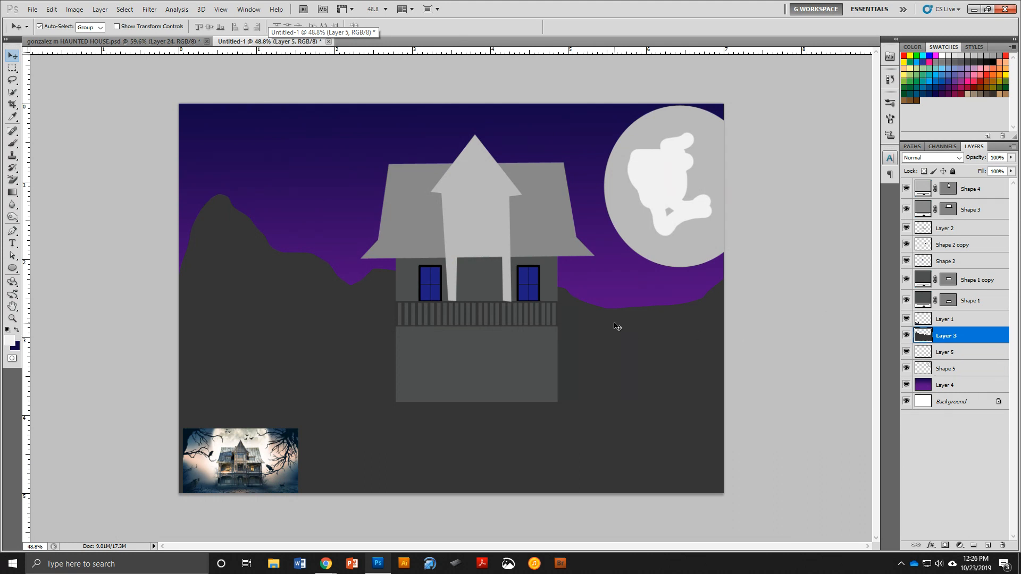
{"action": "mouse_move", "coordinate": [670, 176]}
{"action": "left_mouse_down"}
{"action": "mouse_move", "coordinate": [648, 176]}
{"action": "mouse_move", "coordinate": [661, 160]}
{"action": "left_mouse_up"}
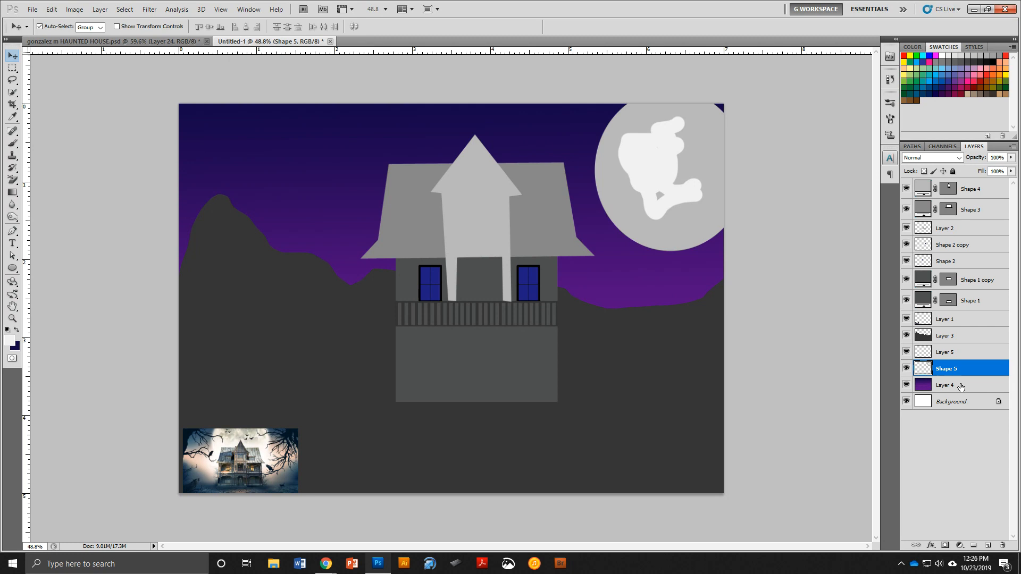
Soften the moon layer with a Gaussian Blur of 13.9 pixels radius.
{"action": "left_click", "coordinate": [956, 336]}
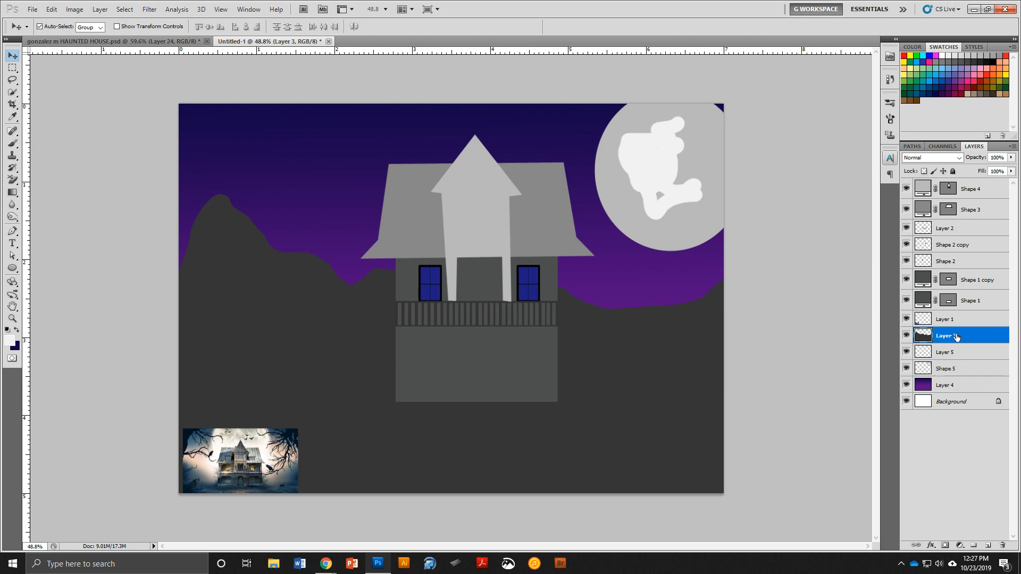
{"action": "left_click", "coordinate": [950, 369]}
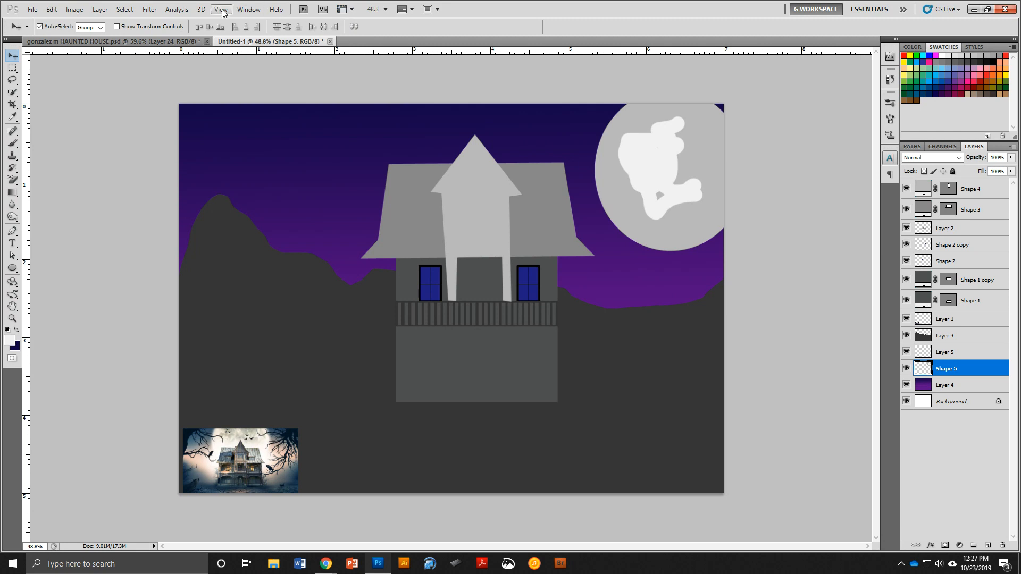
{"action": "left_click", "coordinate": [149, 9]}
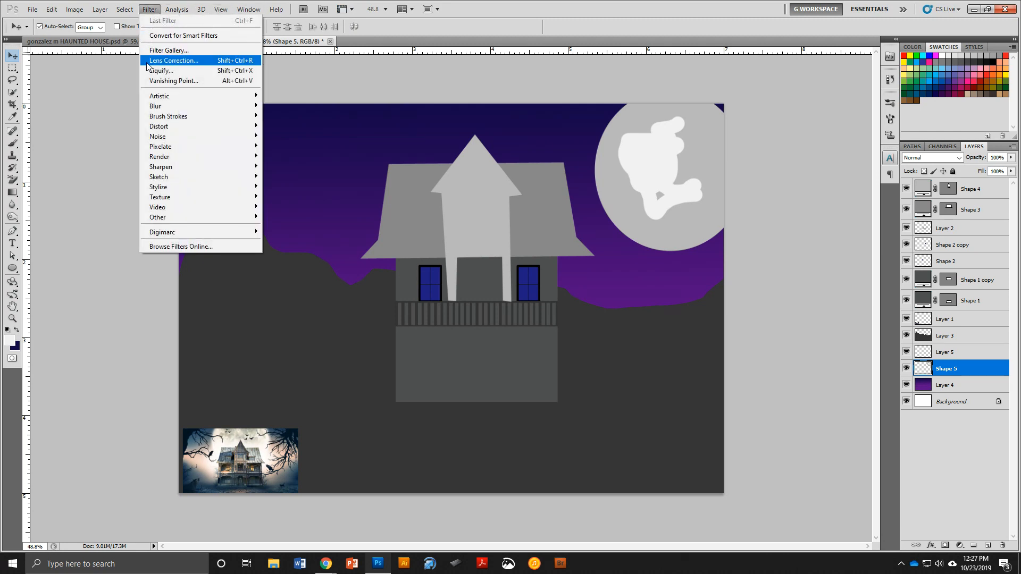
{"action": "mouse_move", "coordinate": [157, 107]}
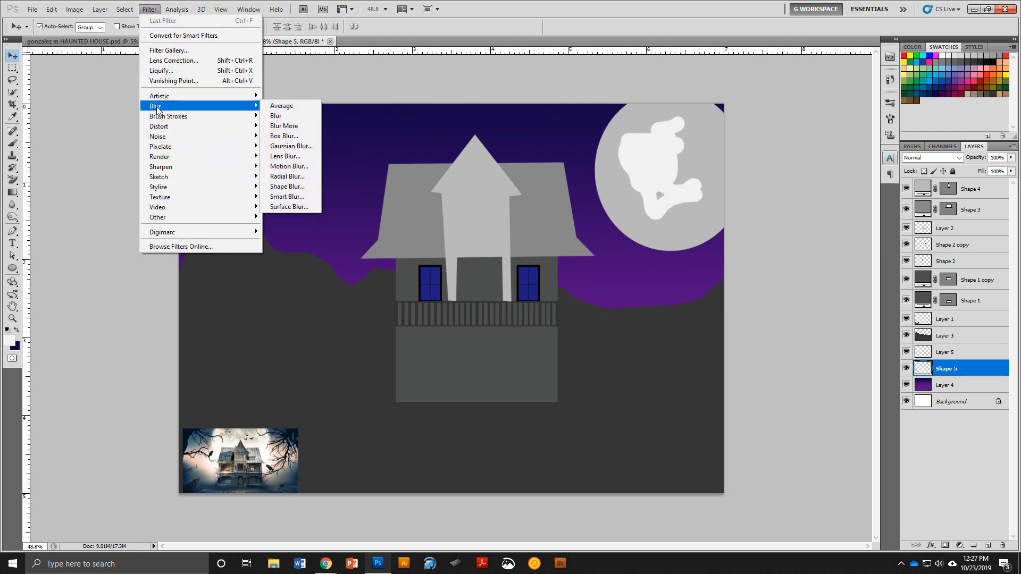
{"action": "left_click", "coordinate": [291, 146]}
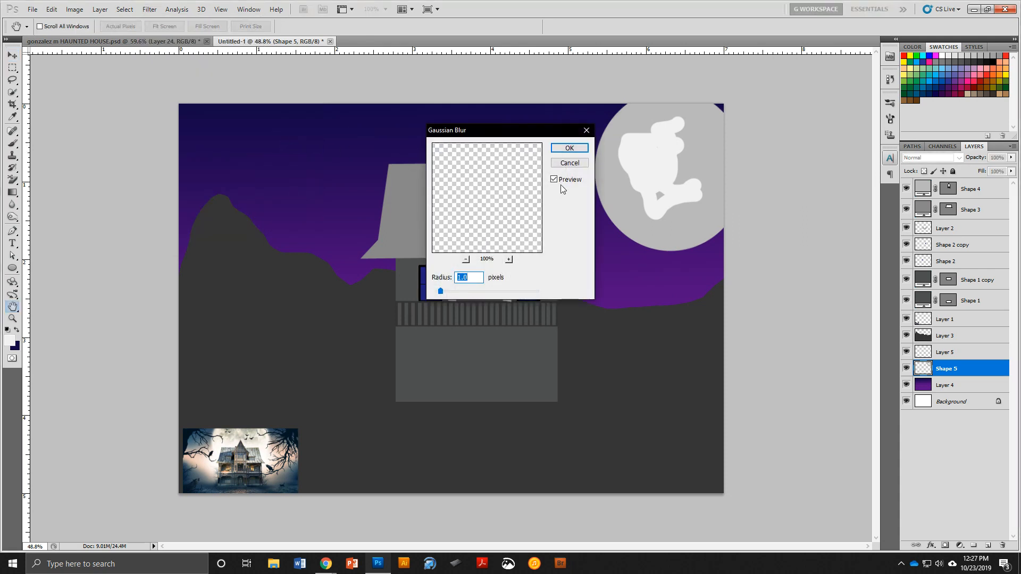
{"action": "left_click", "coordinate": [440, 292]}
{"action": "left_click_drag", "start_coordinate": [493, 134], "coordinate": [430, 114]}
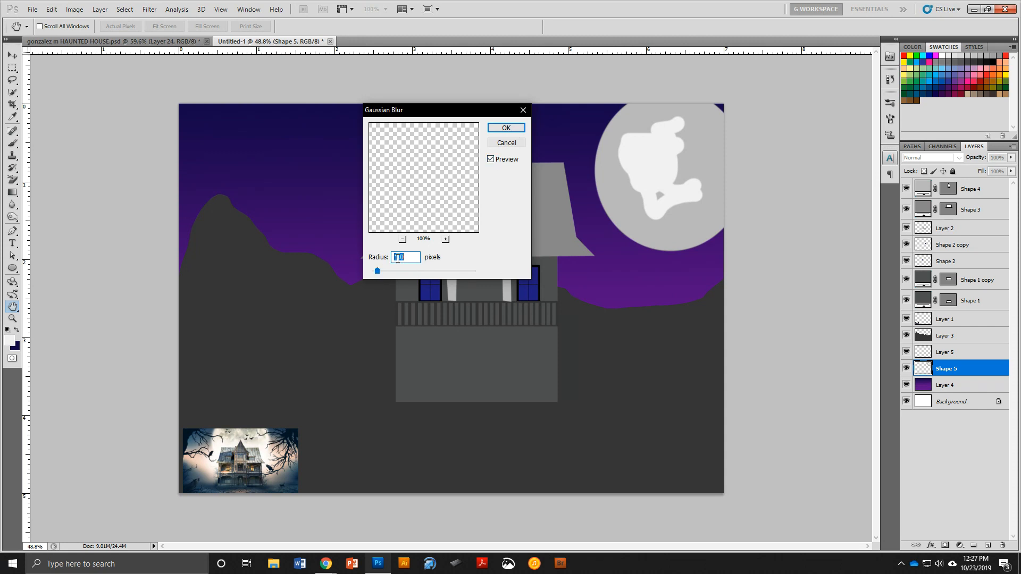
{"action": "left_click_drag", "start_coordinate": [414, 270], "coordinate": [416, 272]}
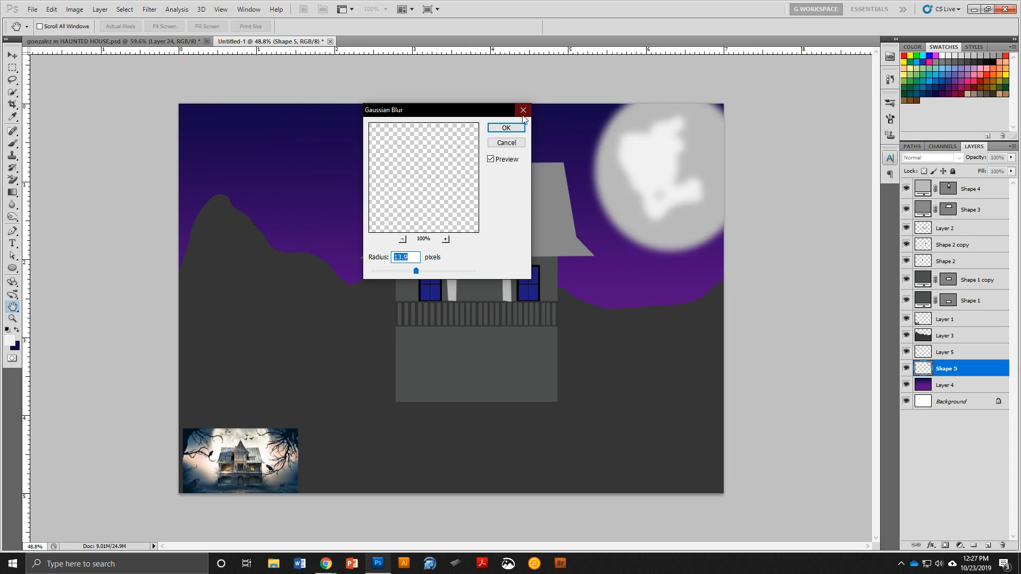
{"action": "left_click", "coordinate": [519, 131]}
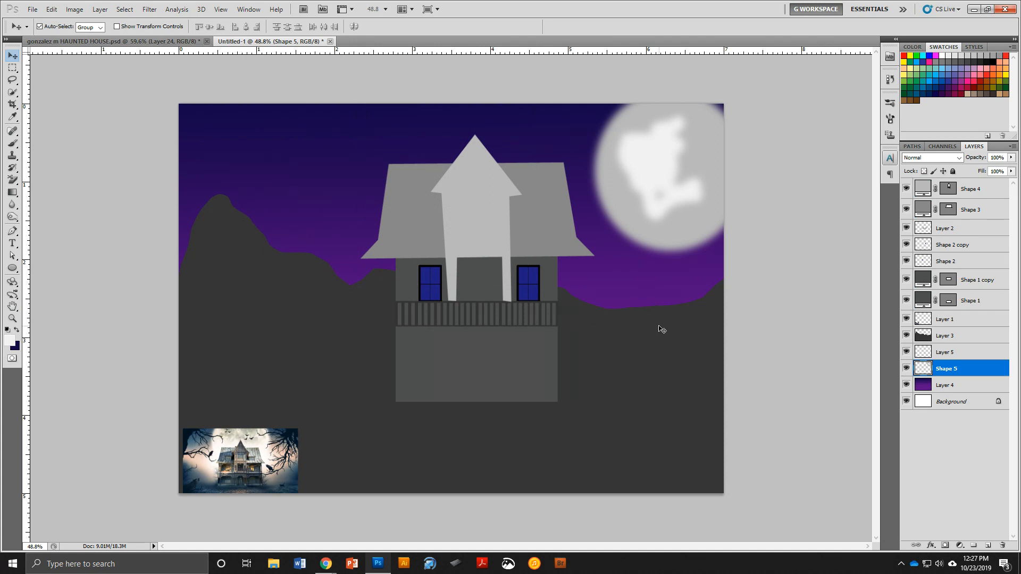
Apply a Gaussian Blur with a 13.9 pixel radius to the hills layer.
{"action": "left_click", "coordinate": [950, 338]}
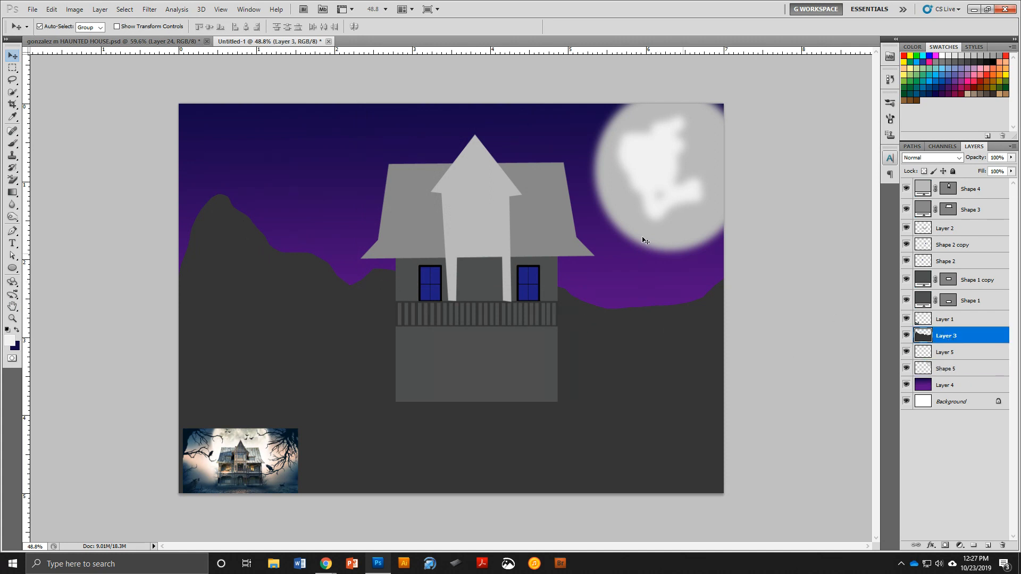
{"action": "left_click", "coordinate": [148, 10]}
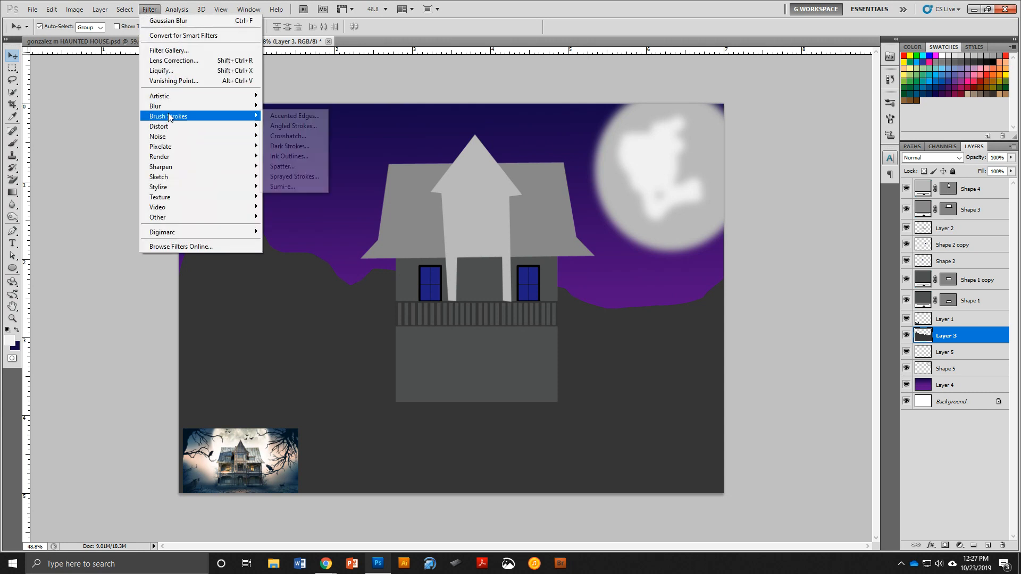
{"action": "mouse_move", "coordinate": [160, 106]}
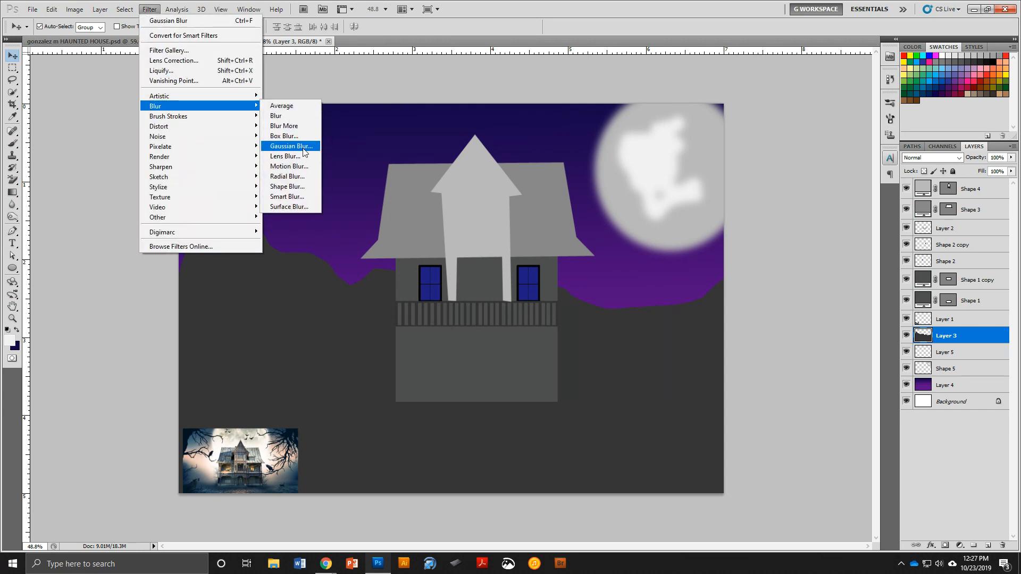
{"action": "left_click", "coordinate": [291, 146]}
{"action": "left_click_drag", "start_coordinate": [431, 118], "coordinate": [627, 232]}
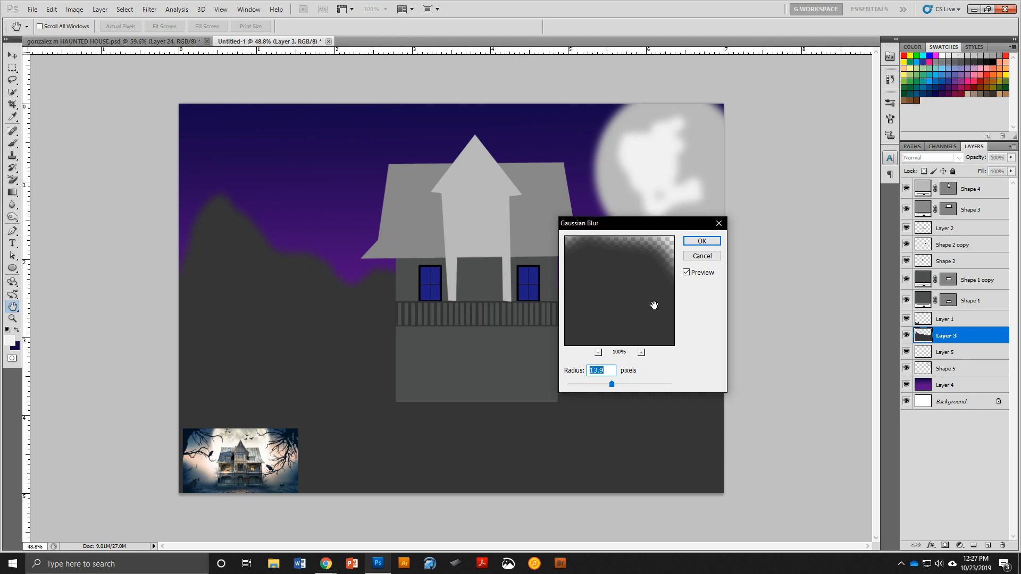
{"action": "left_click", "coordinate": [701, 242]}
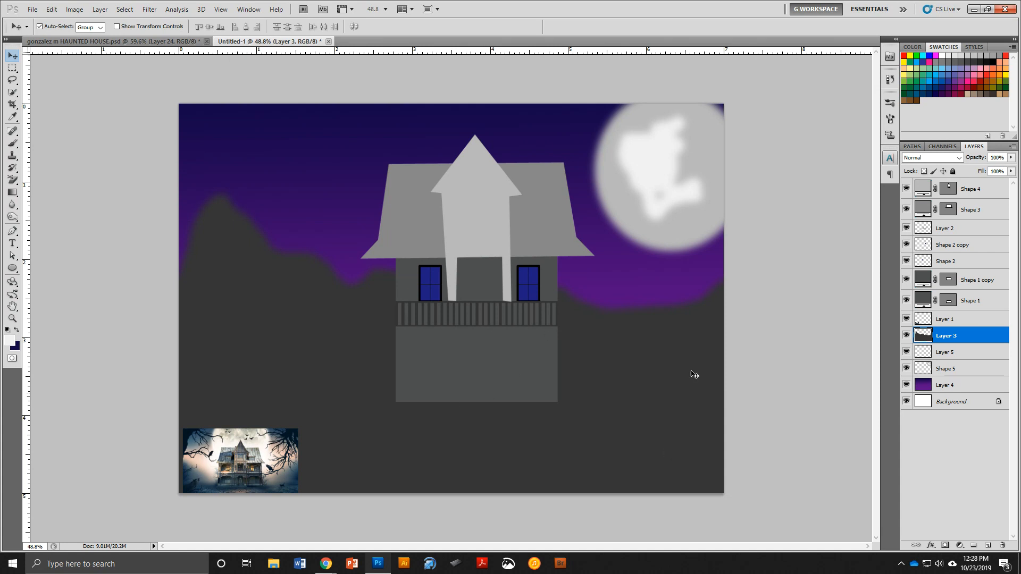
Review the finished haunted house example for comparison and return to the untitled drawing.
{"action": "left_click", "coordinate": [138, 42]}
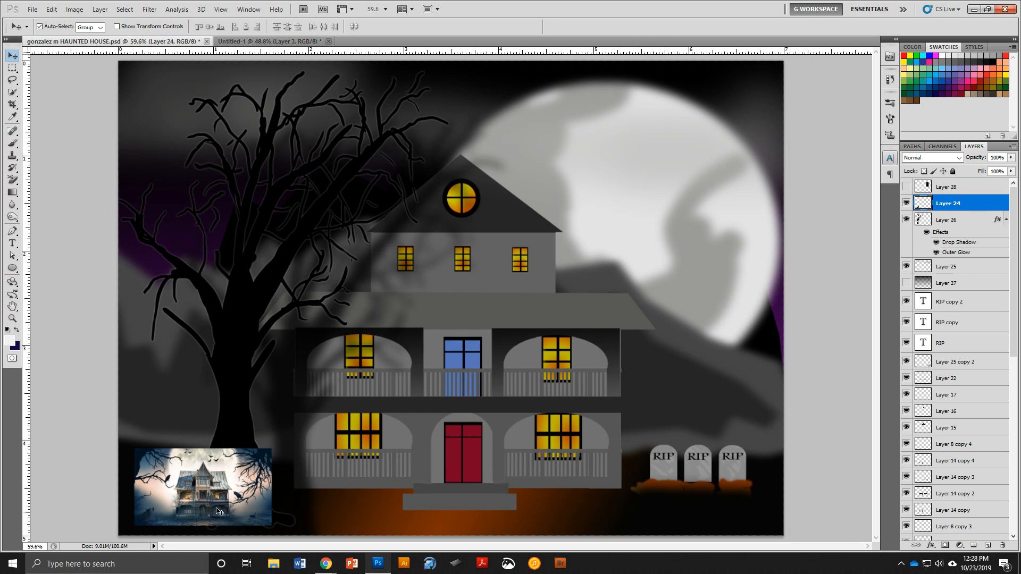
{"action": "mouse_move", "coordinate": [378, 563]}
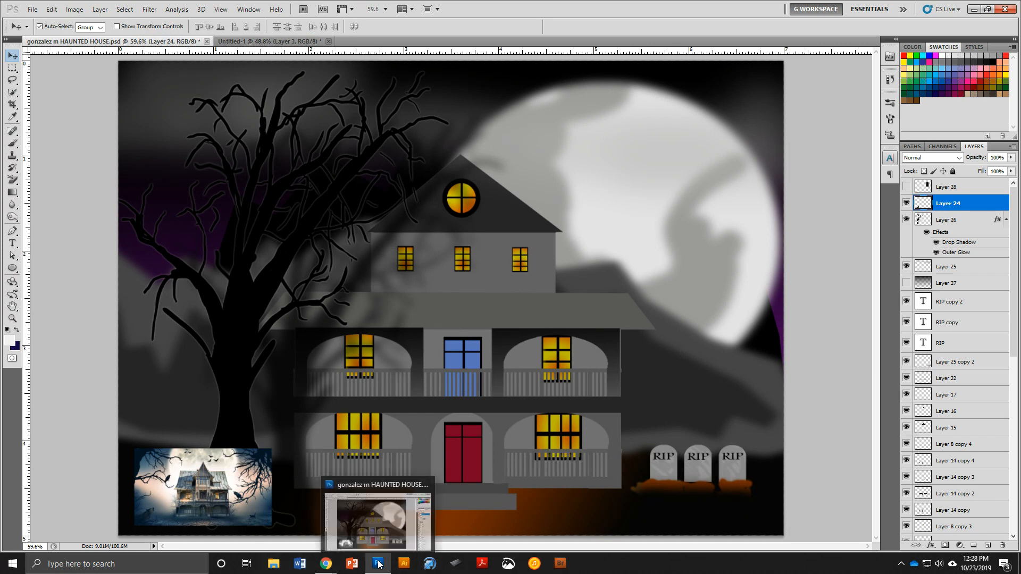
{"action": "left_click", "coordinate": [264, 43]}
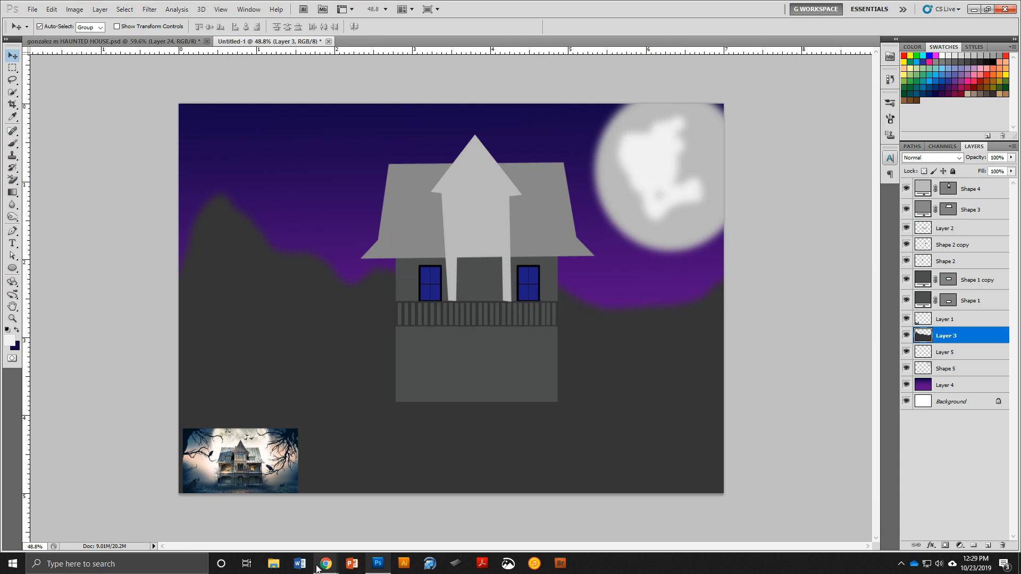
{"action": "mouse_move", "coordinate": [325, 566]}
{"action": "left_click", "coordinate": [356, 537]}
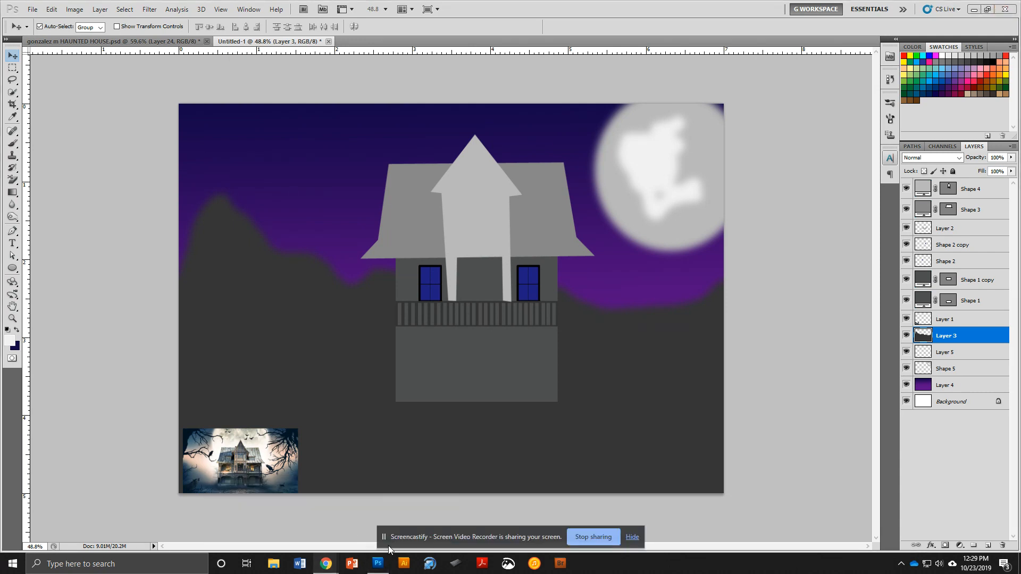